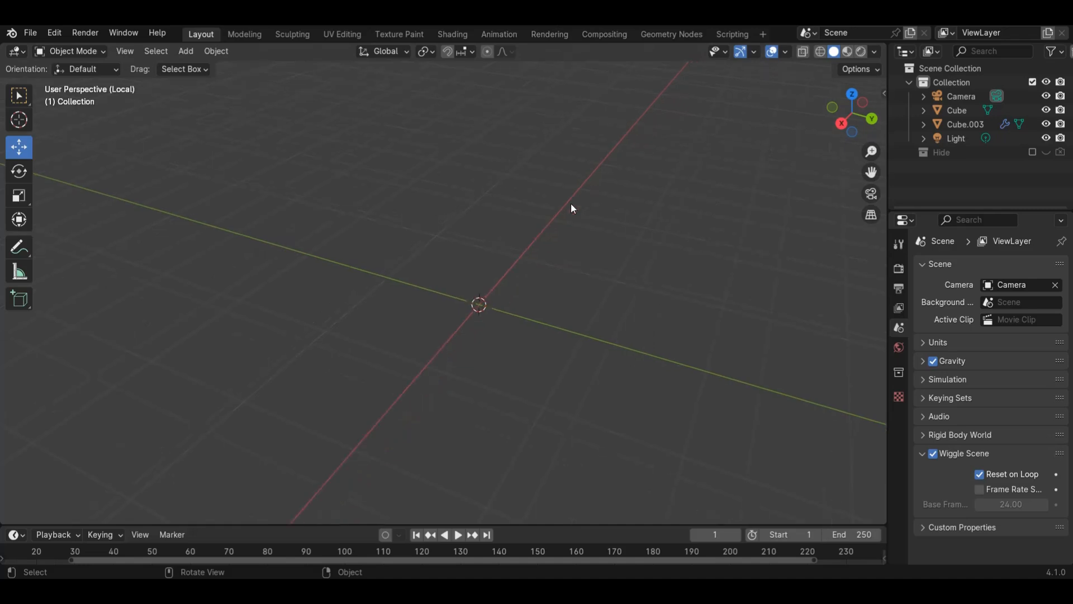
scroll(574, 207, up, 3)
click(842, 70)
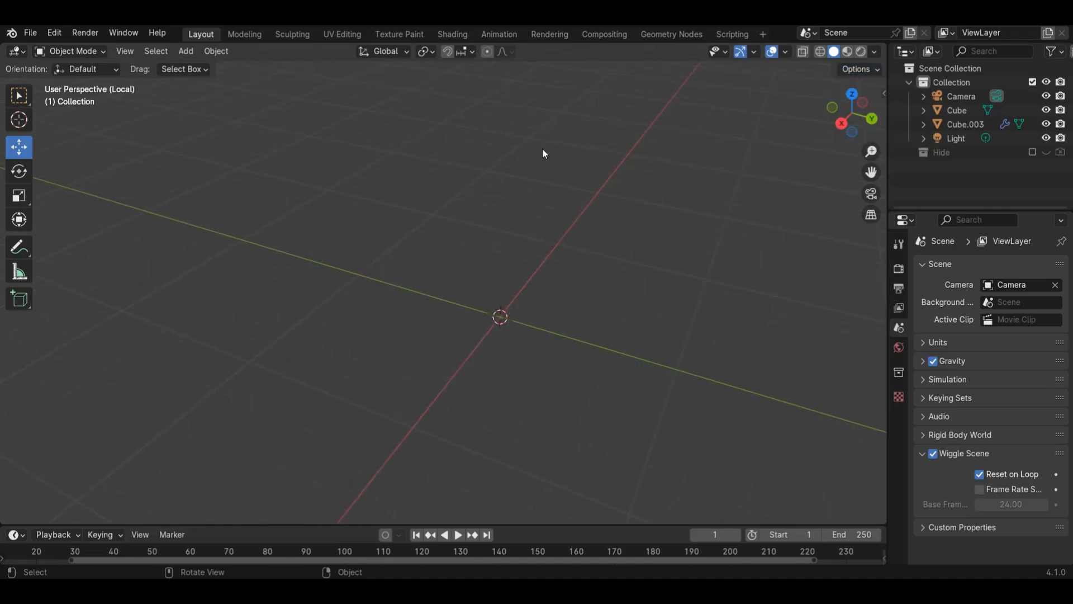
drag(826, 127, 542, 214)
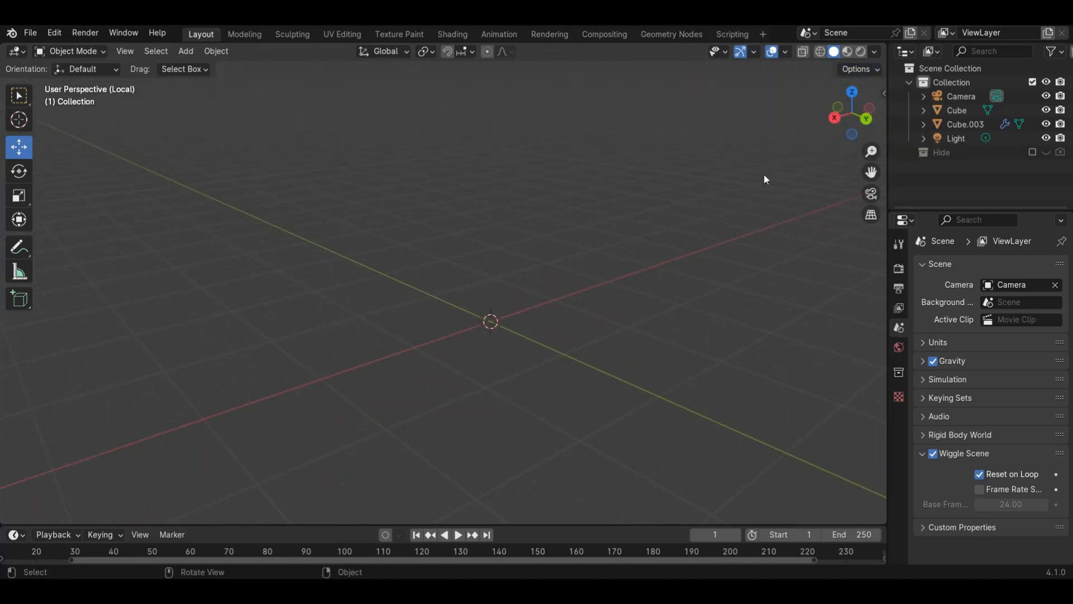
click(872, 215)
click(872, 214)
drag(871, 172, 825, 164)
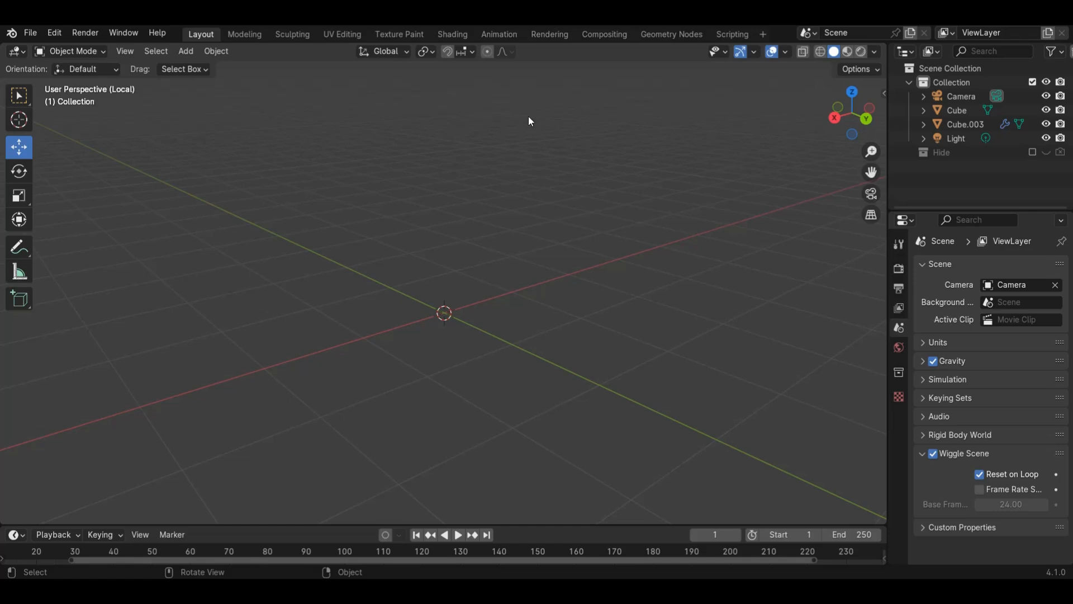
Step: Start a new file with the default cube scene, discarding the unsaved changes to robot_01.blend
click(30, 34)
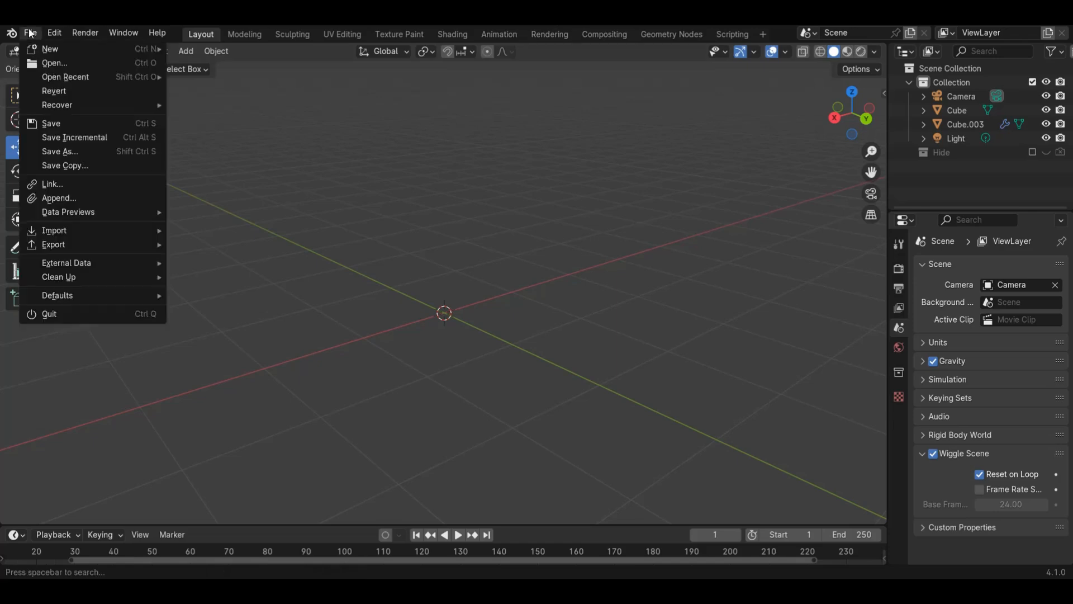
mouse_move(42, 47)
click(189, 49)
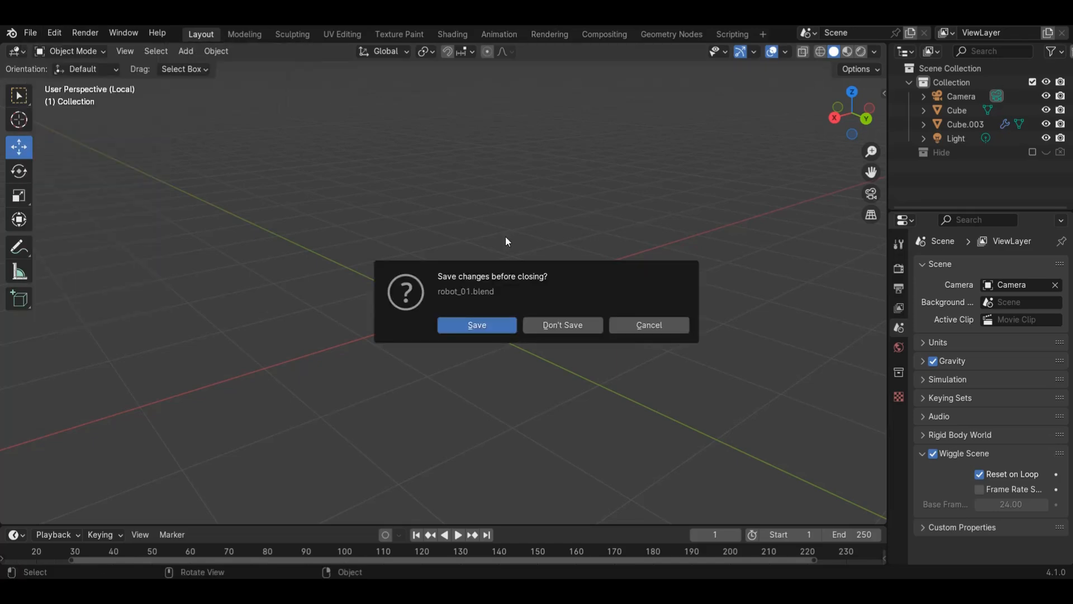
click(552, 324)
scroll(440, 285, down, 3)
scroll(445, 284, up, 5)
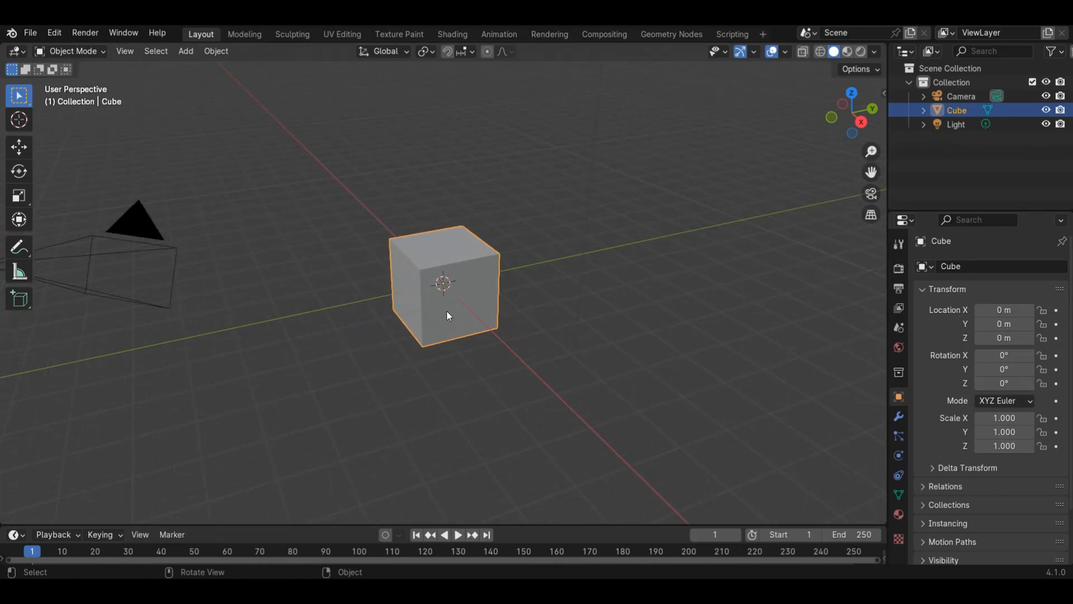
scroll(442, 307, down, 2)
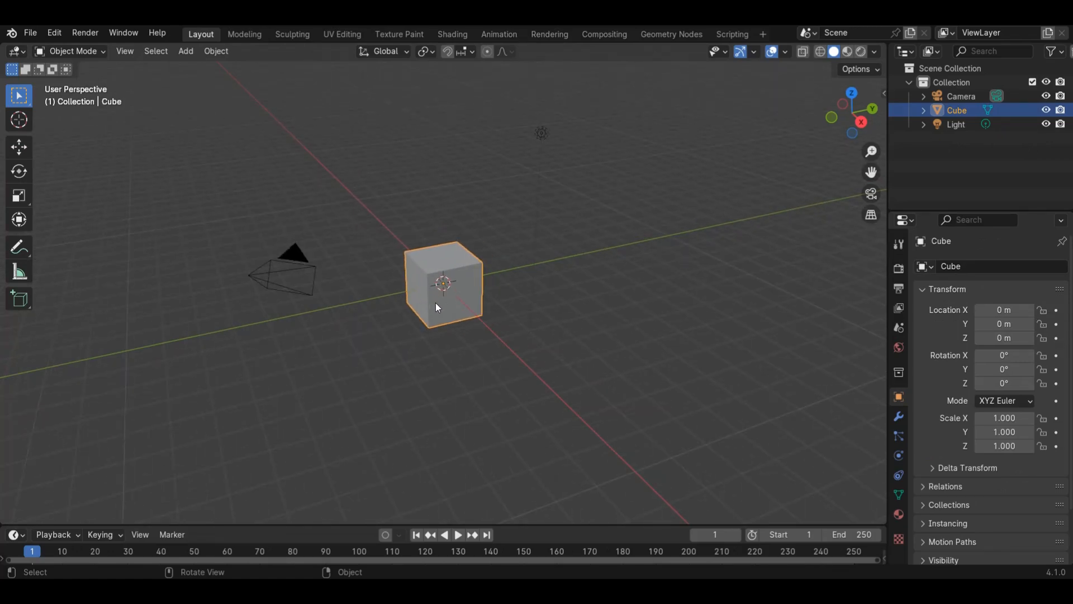
Step: Switch the default cube from Object Mode to Edit Mode
drag(868, 125, 822, 117)
scroll(746, 211, up, 5)
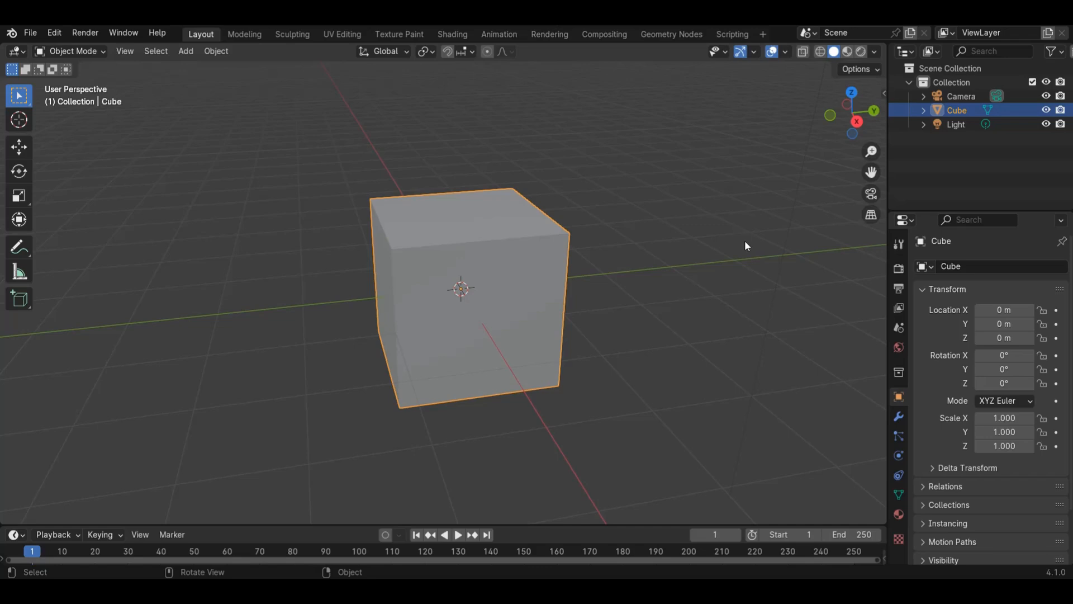
key(Tab)
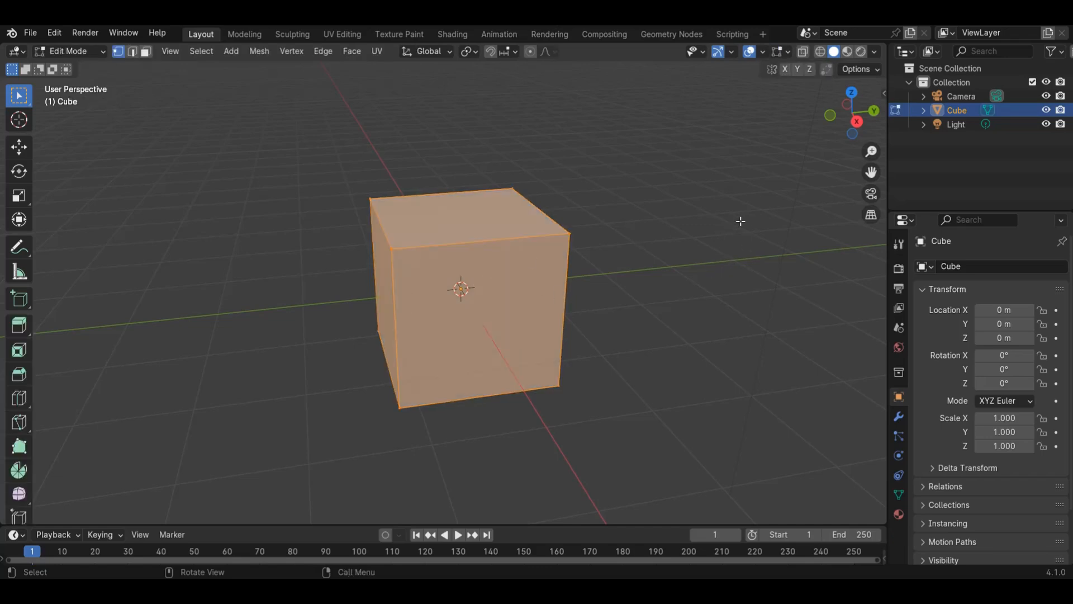
key(Tab)
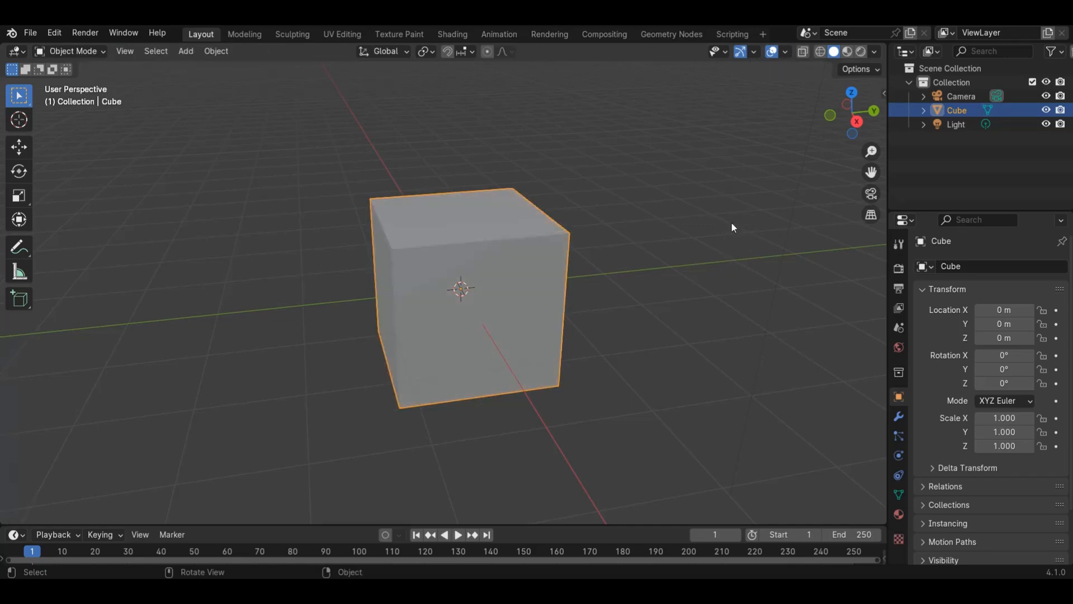
click(102, 50)
click(102, 50)
click(102, 50)
click(96, 81)
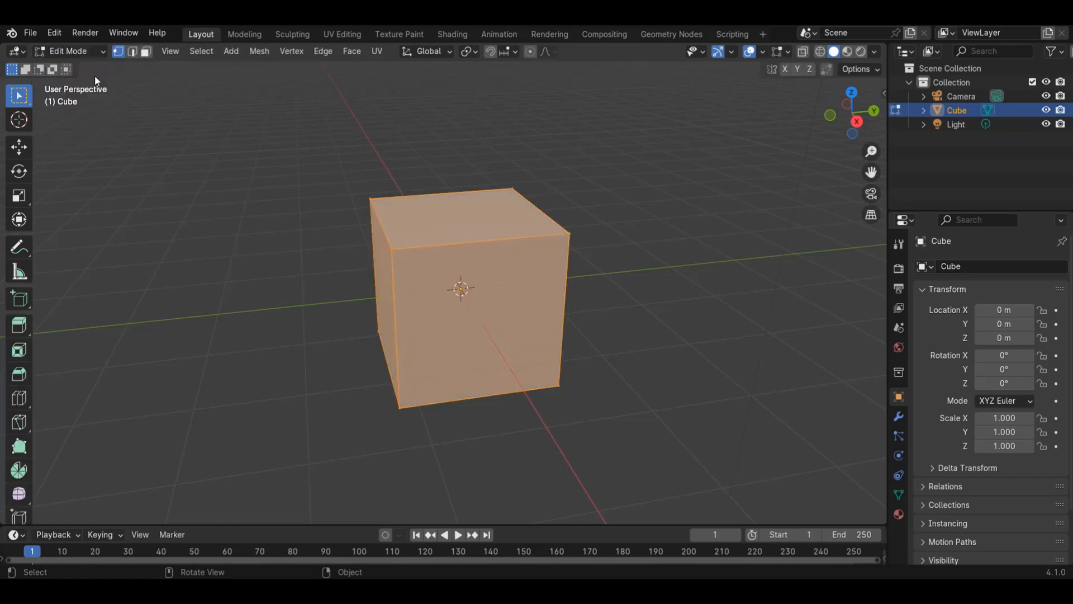
Step: Select the cube's top and bottom faces and bevel their edges with a single segment
click(624, 280)
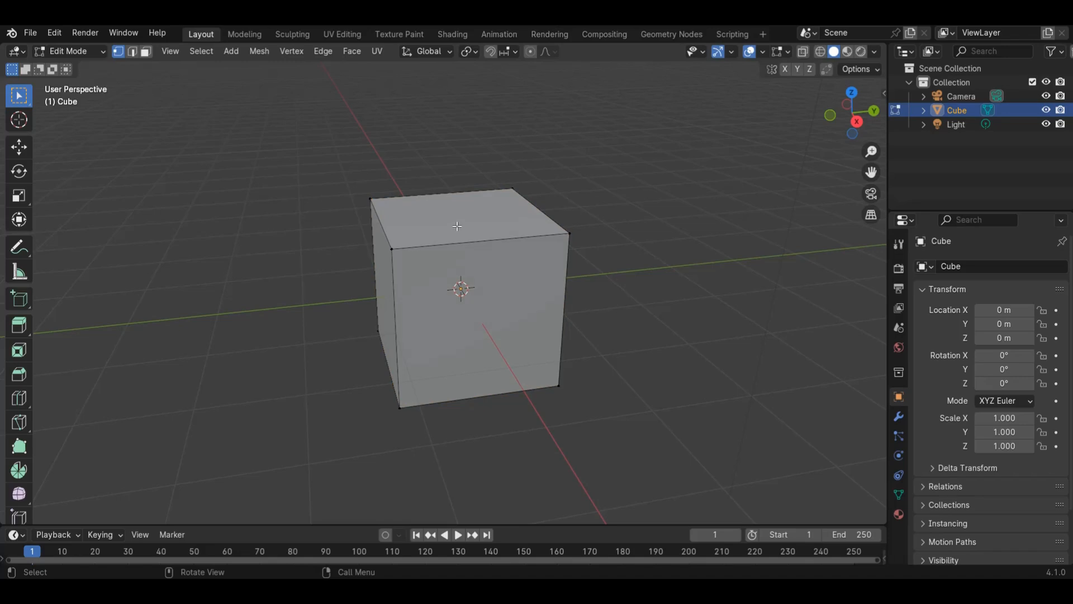
key(2)
key(3)
click(452, 207)
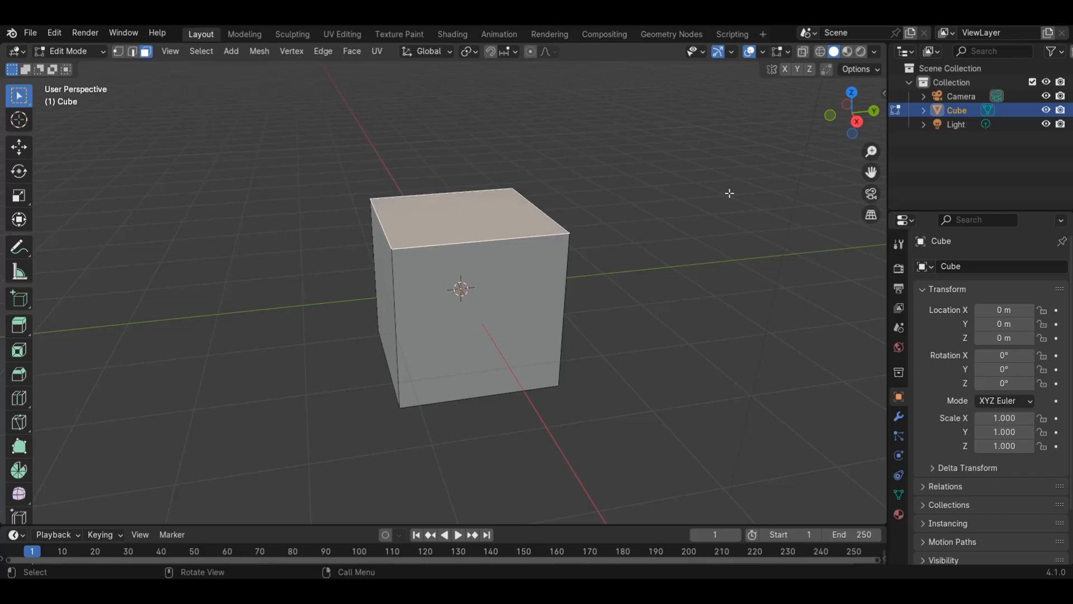
drag(852, 112, 612, 296)
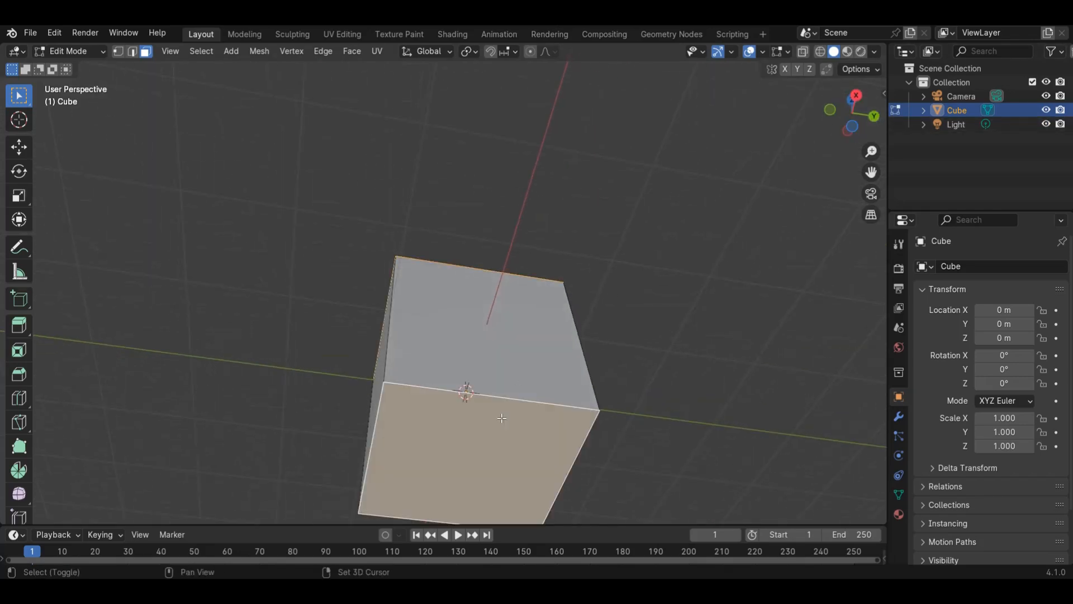
mouse_move(846, 93)
mouse_down()
mouse_move(881, 176)
mouse_move(858, 102)
mouse_up()
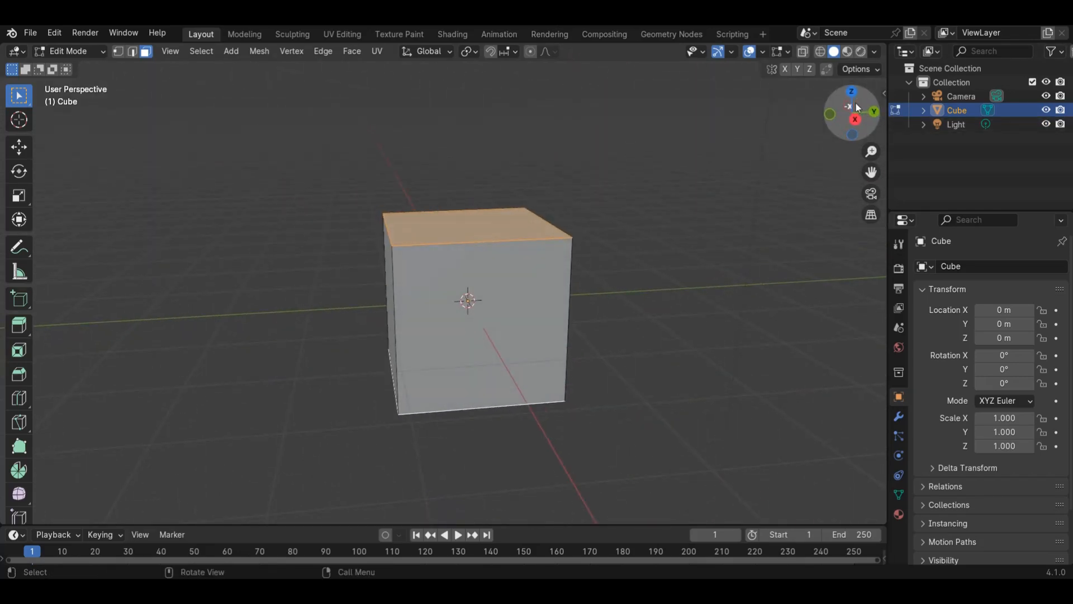
key(ctrl+b)
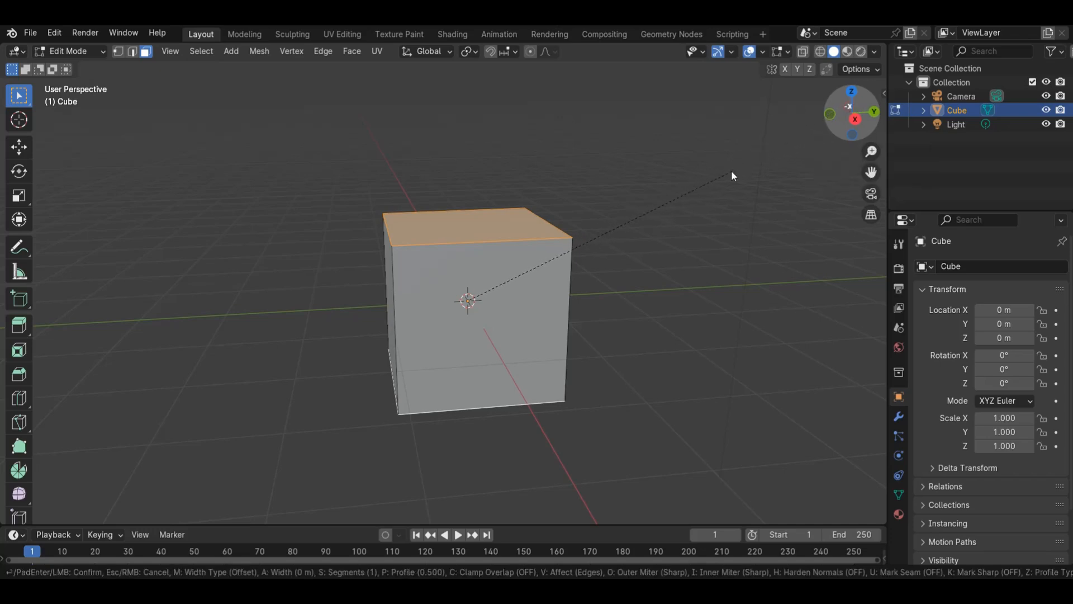
click(12, 467)
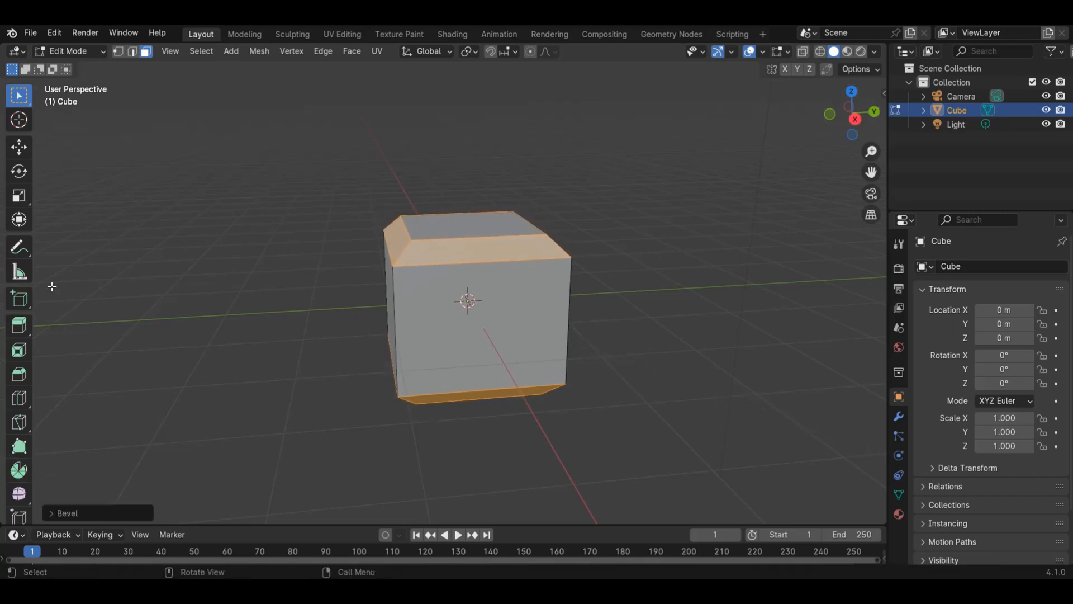
Step: Add two horizontal loop cuts around the cube's sides, one just above and one just below the middle
click(855, 120)
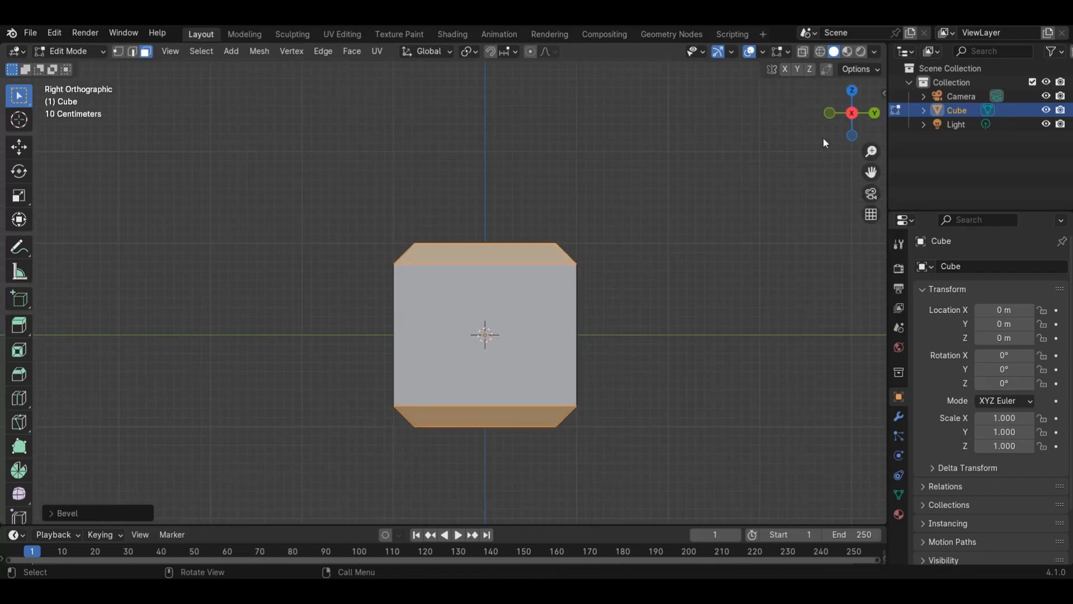
click(20, 397)
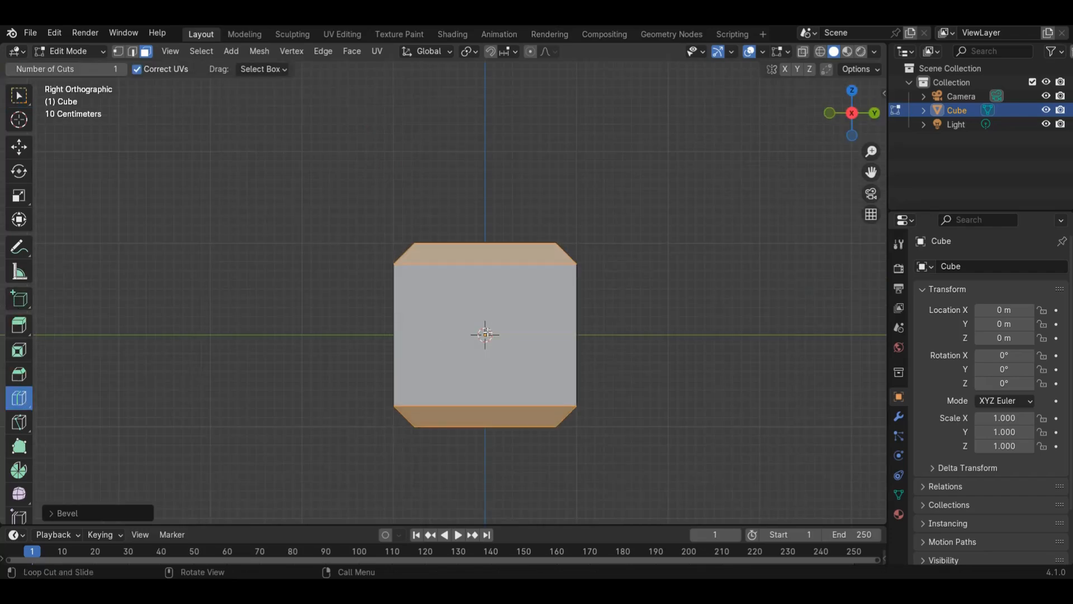
drag(396, 327, 398, 317)
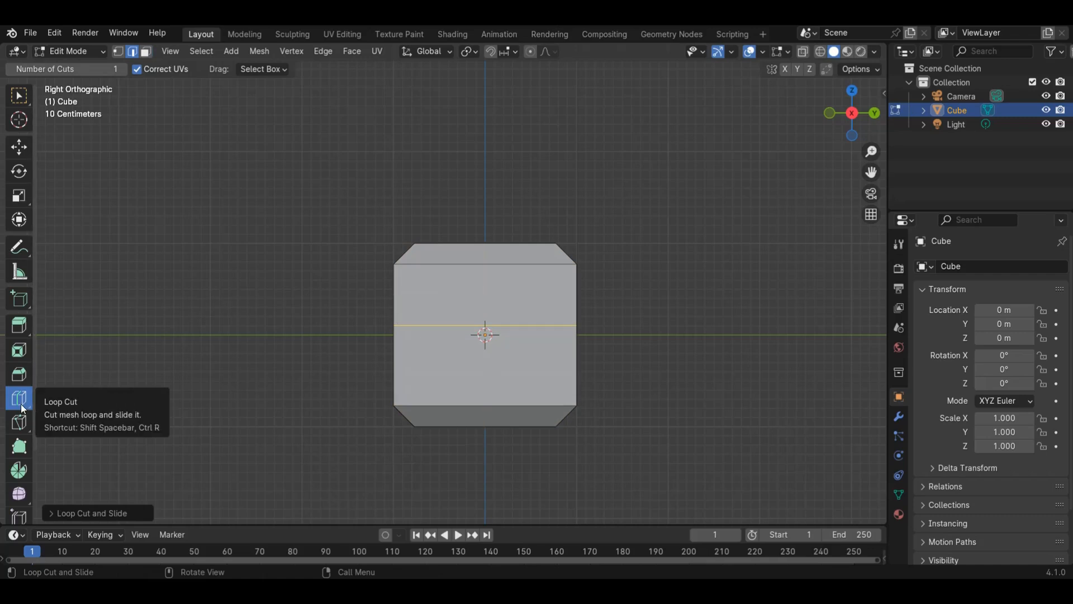
scroll(363, 385, up, 3)
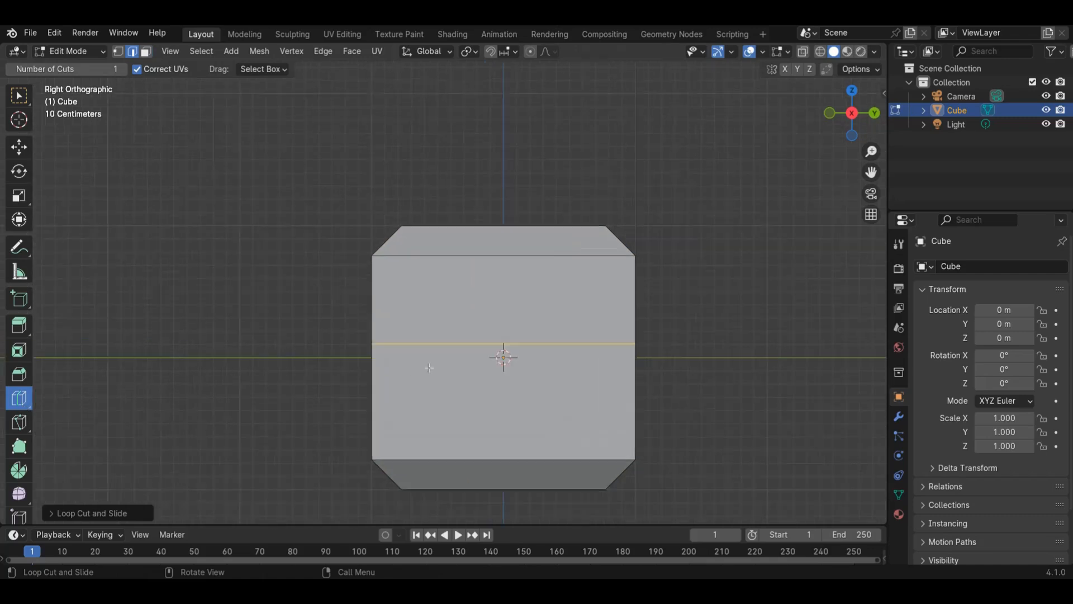
drag(343, 391, 345, 353)
Step: Turn on X-Ray and box-select all vertices of the narrow middle band in vertex select mode
click(19, 97)
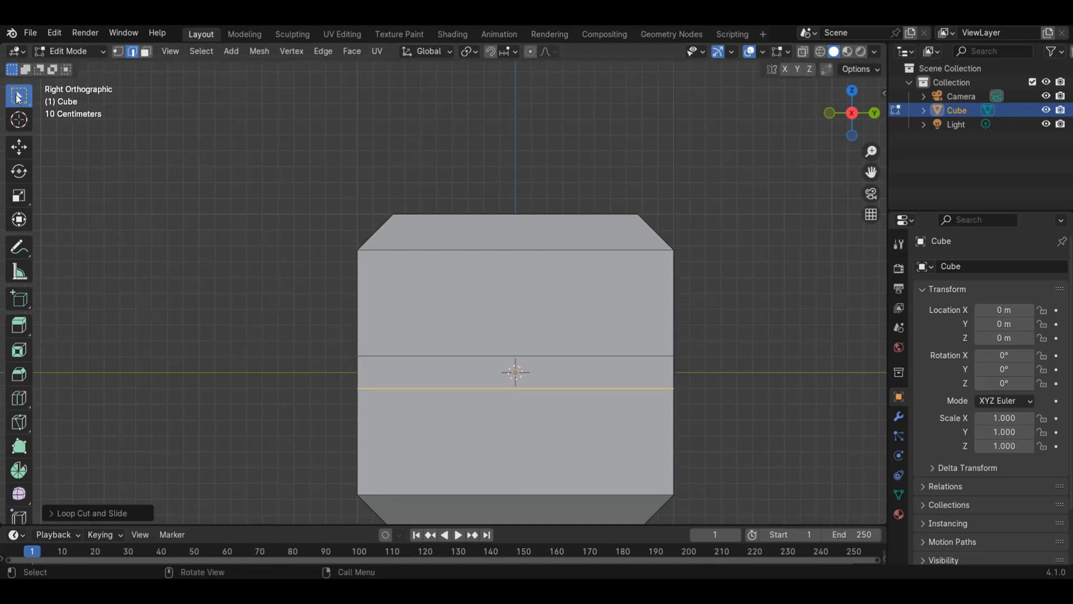
key(1)
click(804, 52)
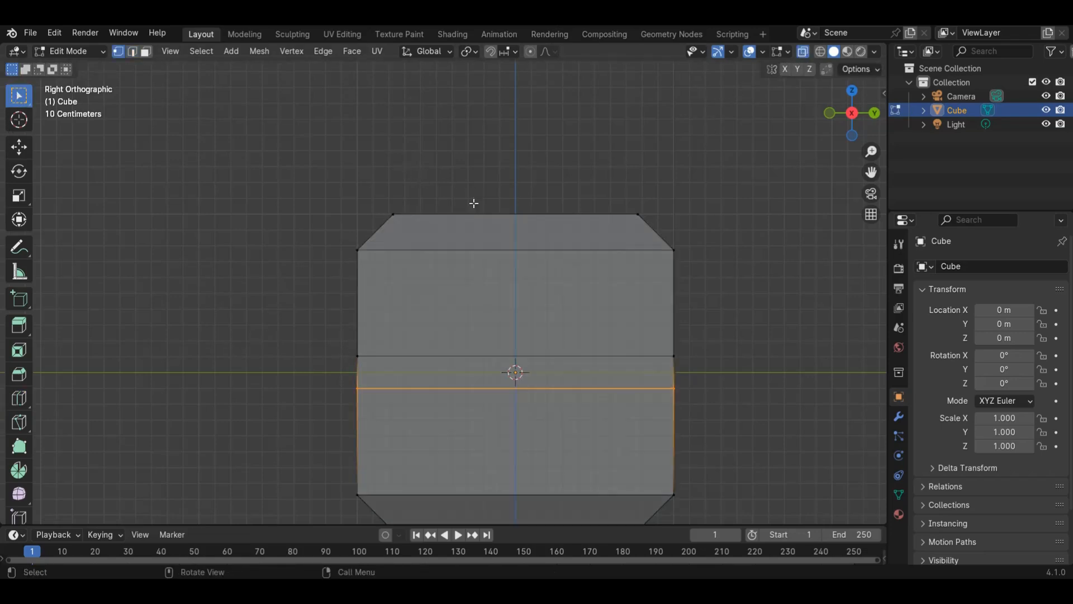
drag(266, 307, 732, 431)
drag(853, 124, 885, 150)
scroll(777, 284, down, 1)
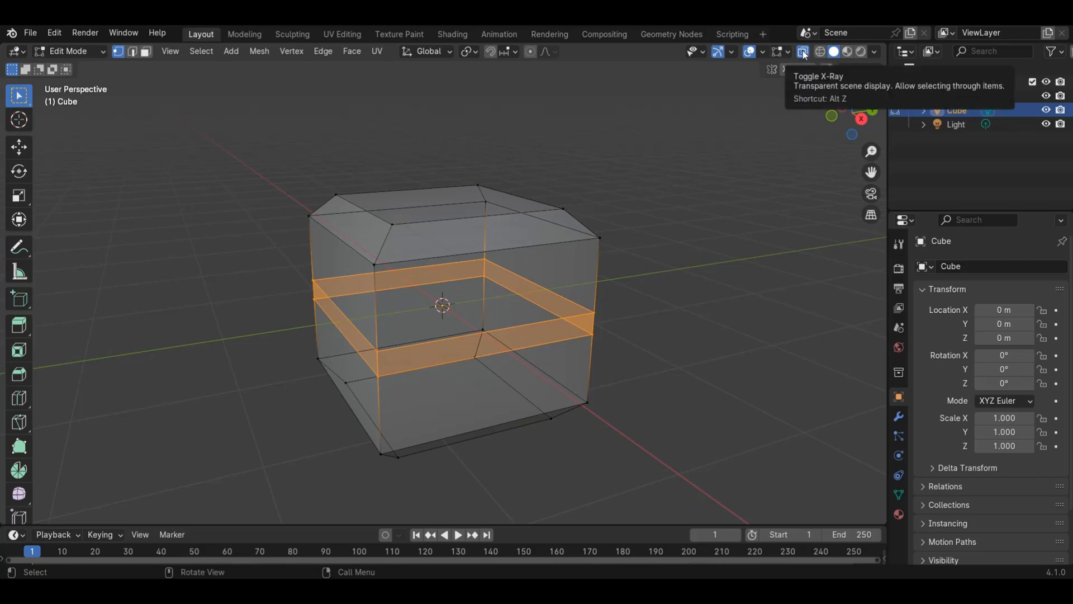
Step: Try insetting the faces of the middle band by about 0.058 m and undo the inset
click(862, 119)
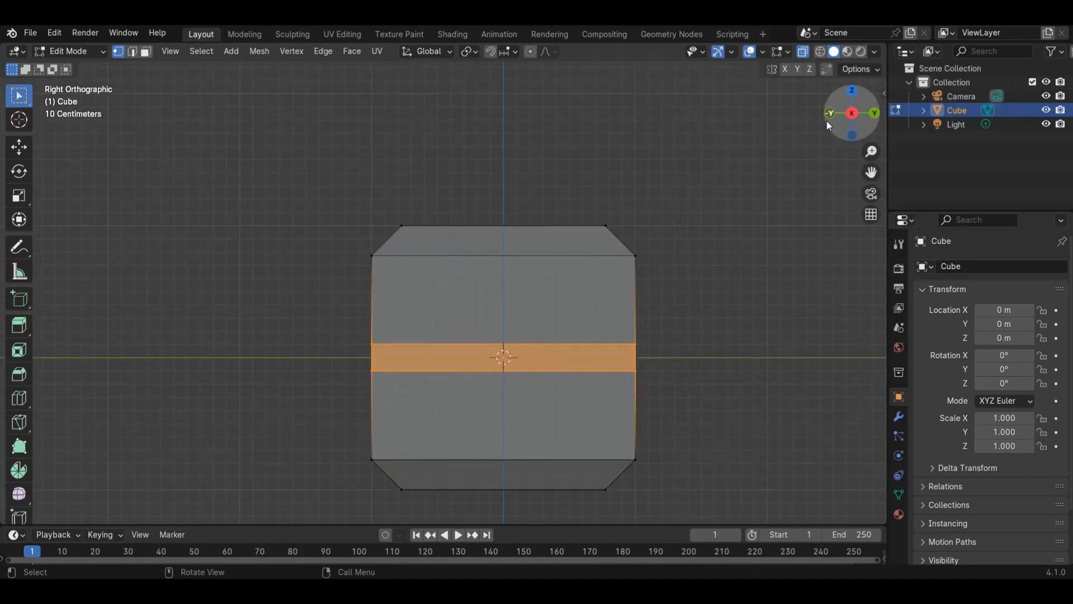
drag(828, 120, 803, 180)
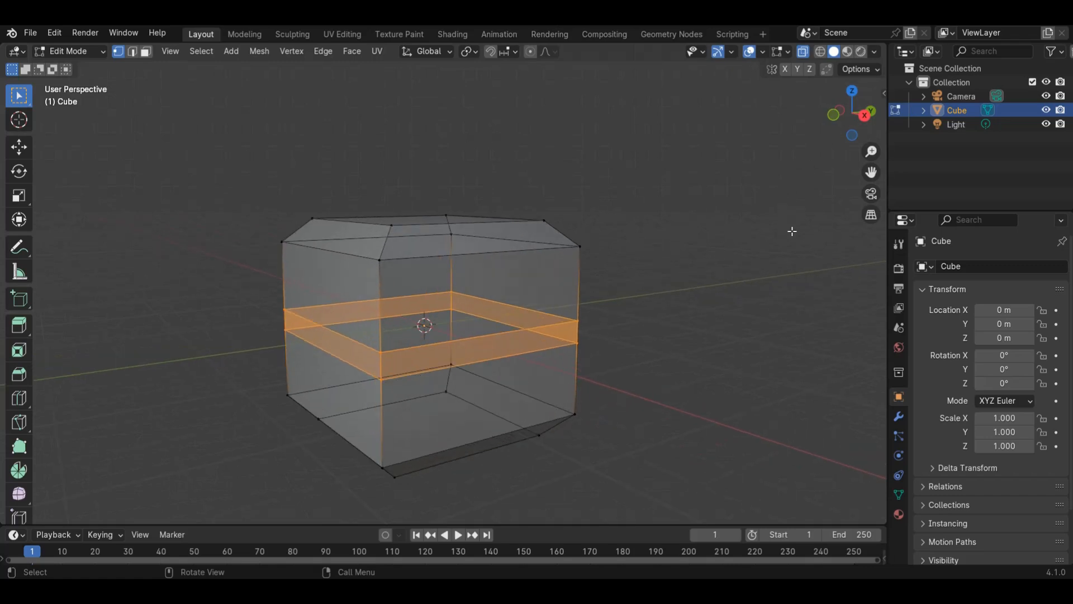
key(i)
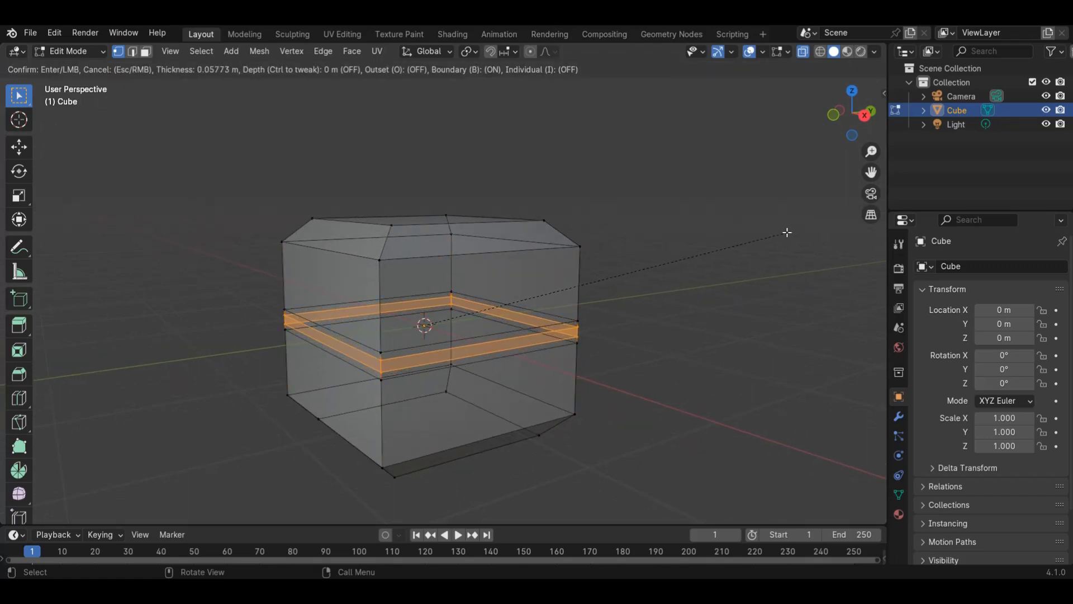
click(787, 232)
key(ctrl+z)
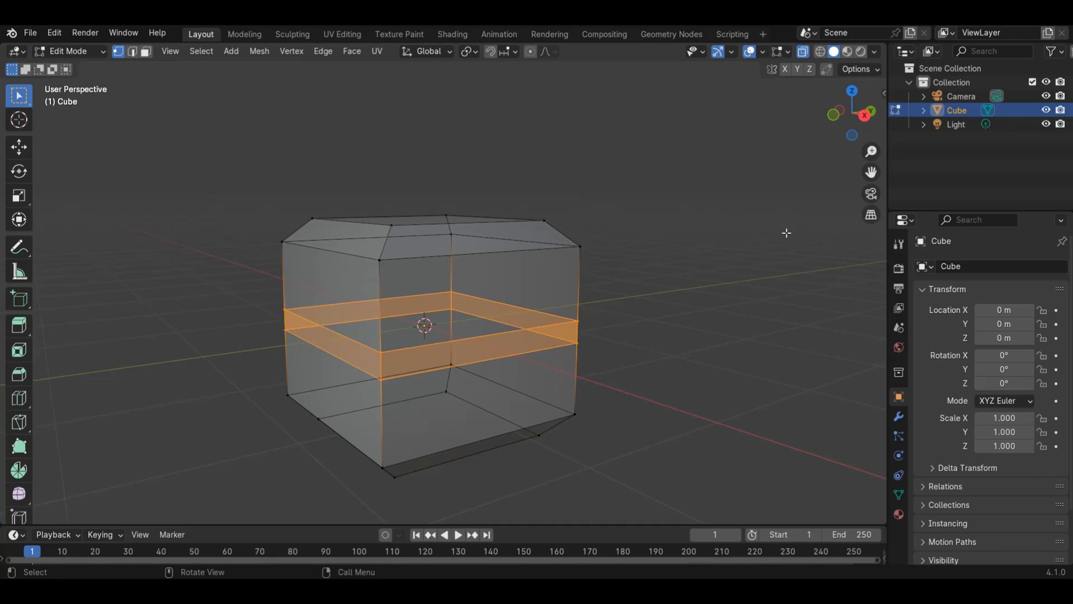
Step: Try extruding the middle band and scaling it inward, and undo the extrusion
key(e)
key(s)
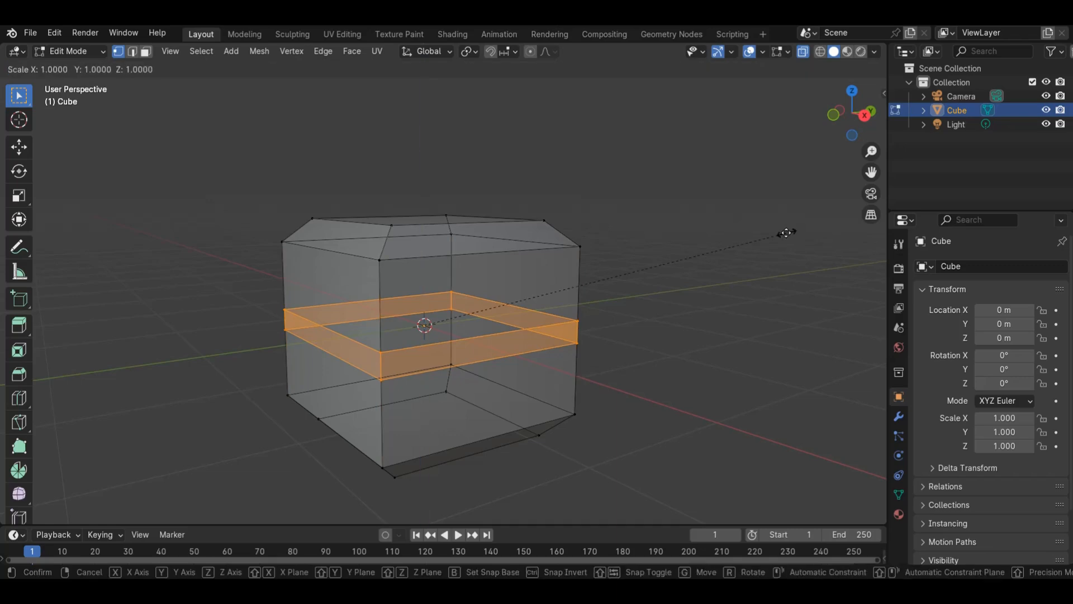
click(738, 233)
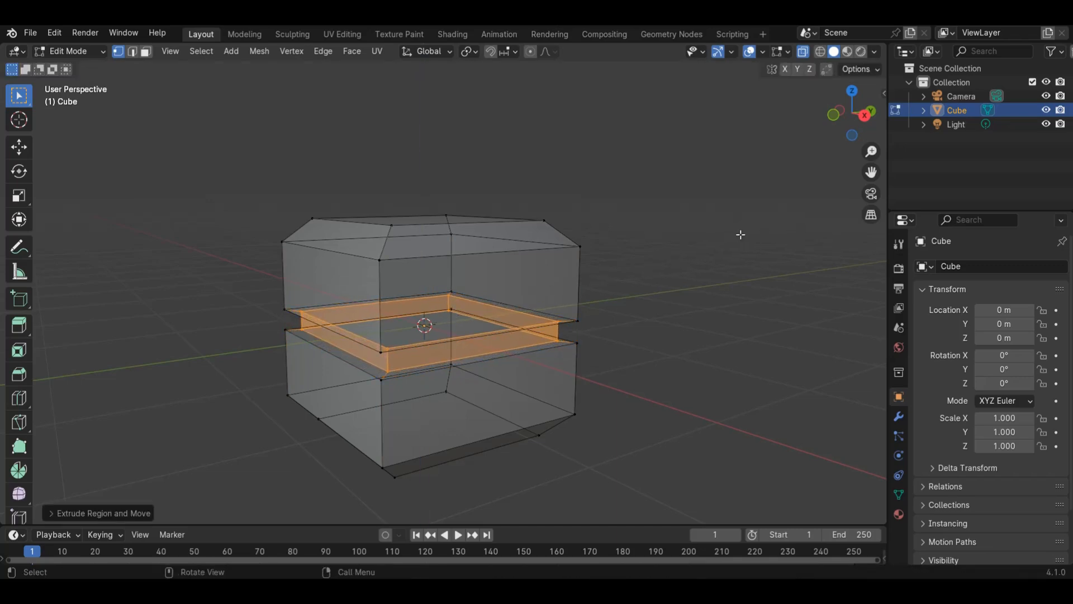
key(ctrl+z)
key(ctrl+z)
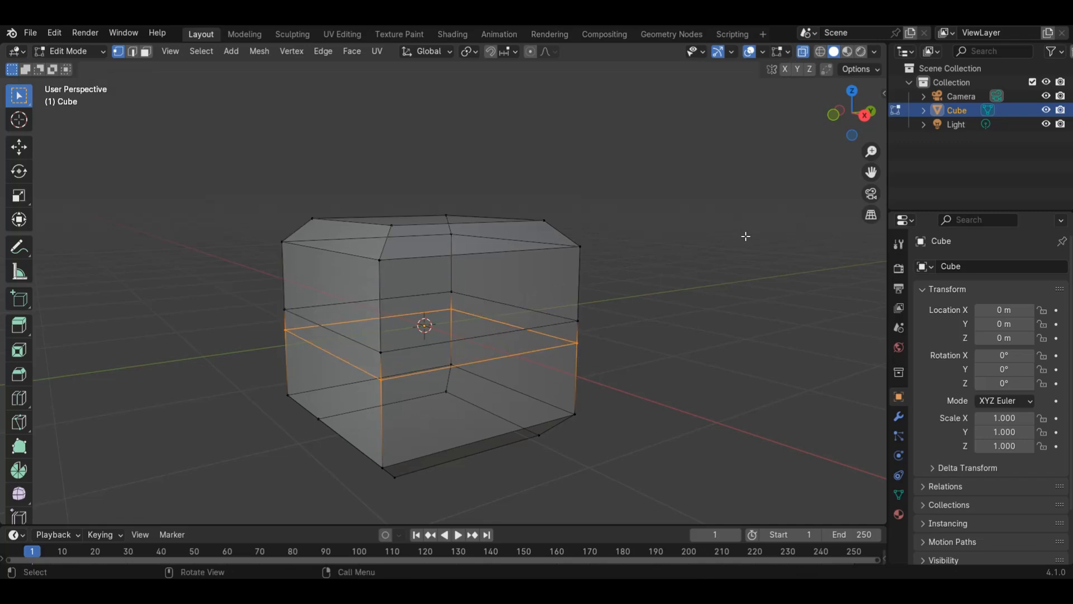
Step: Add the upper loop's four corner vertices to the lower loop selection so the whole middle band is selected
shift+click(382, 350)
shift+click(457, 308)
shift+click(451, 287)
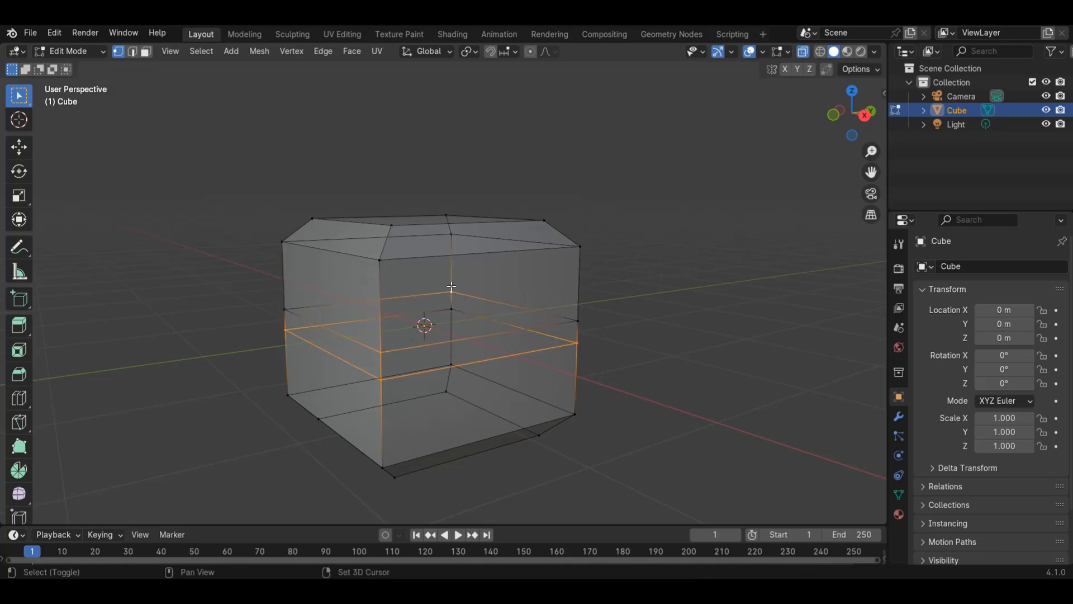
shift+click(579, 322)
shift+click(458, 258)
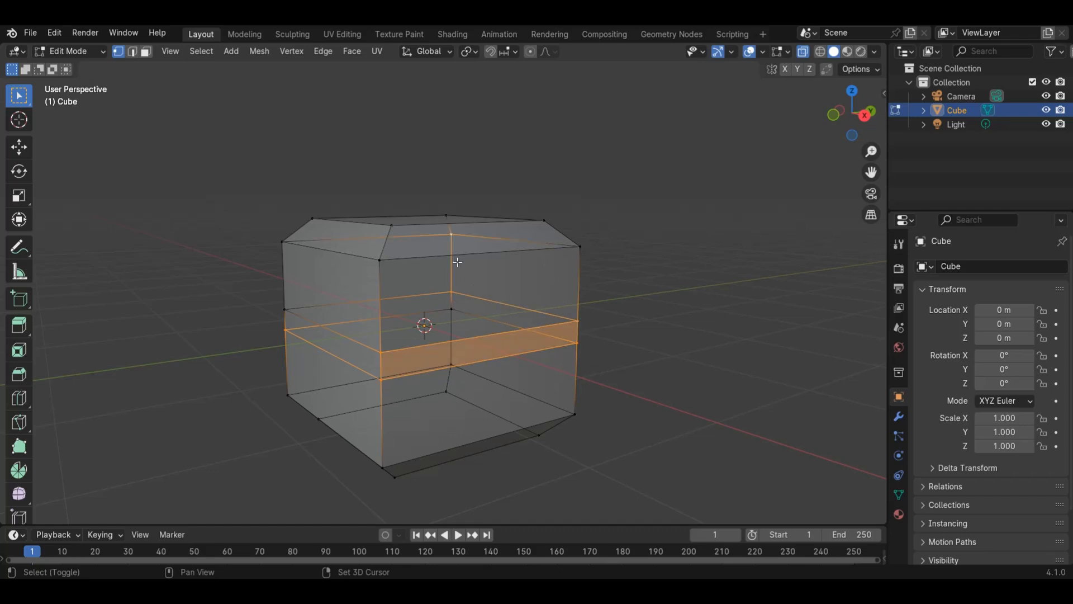
key(ctrl+z)
shift+drag(439, 285, 477, 334)
shift+drag(272, 301, 313, 318)
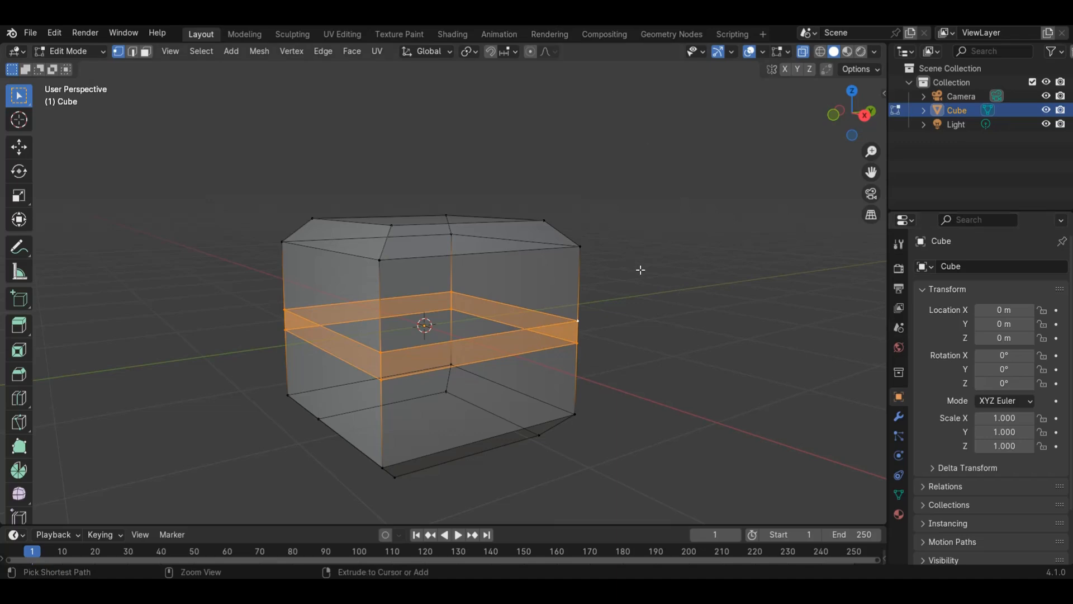
Step: Extrude the selected middle band faces along their normals about 0.19 m inward, and turn off X-Ray
key(ctrl+e)
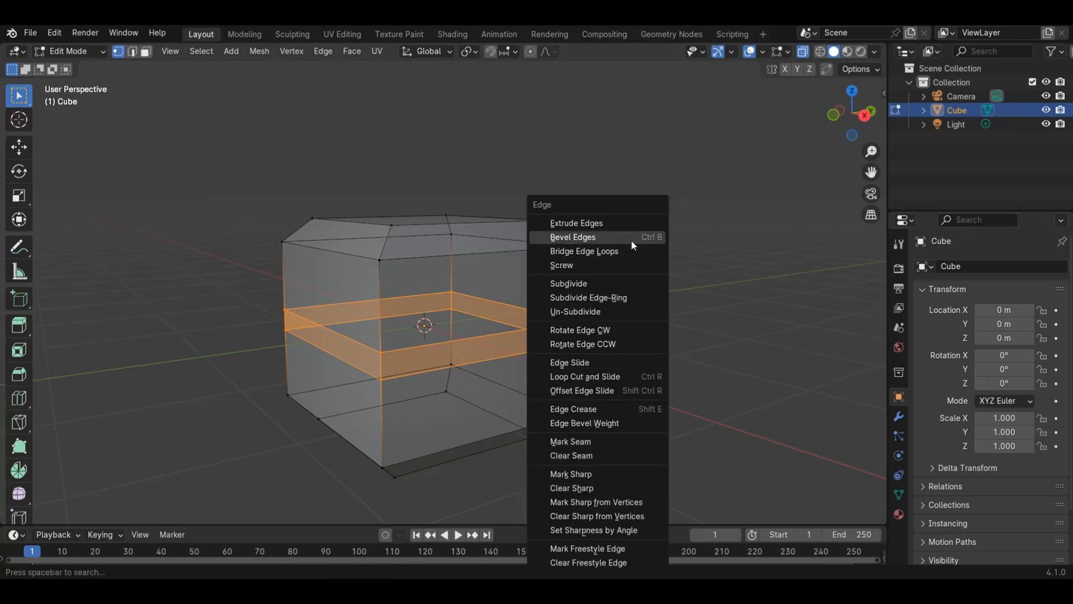
key(Escape)
key(alt+e)
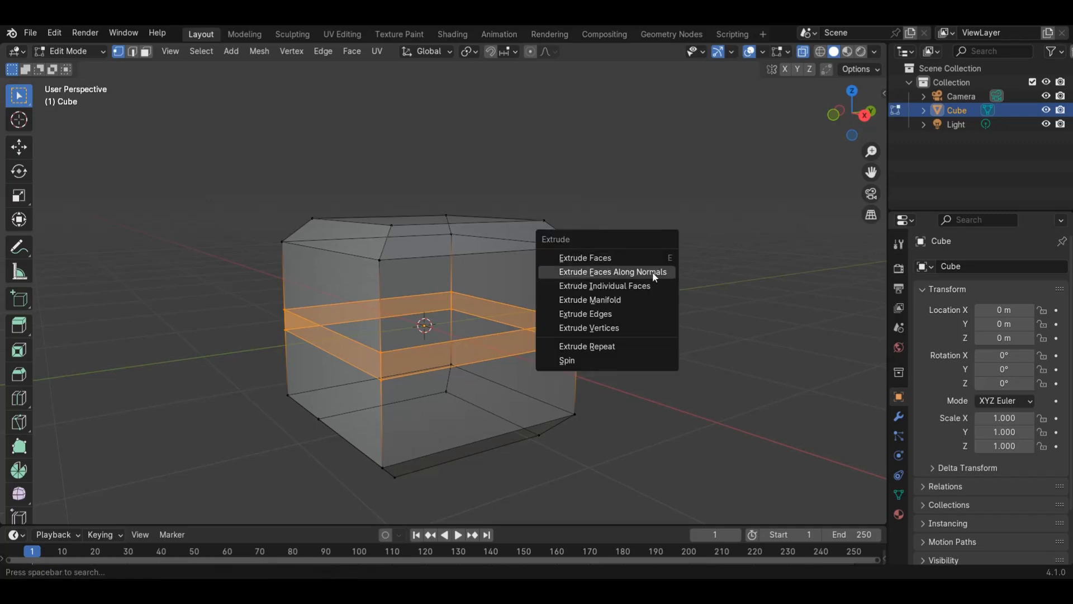
click(654, 272)
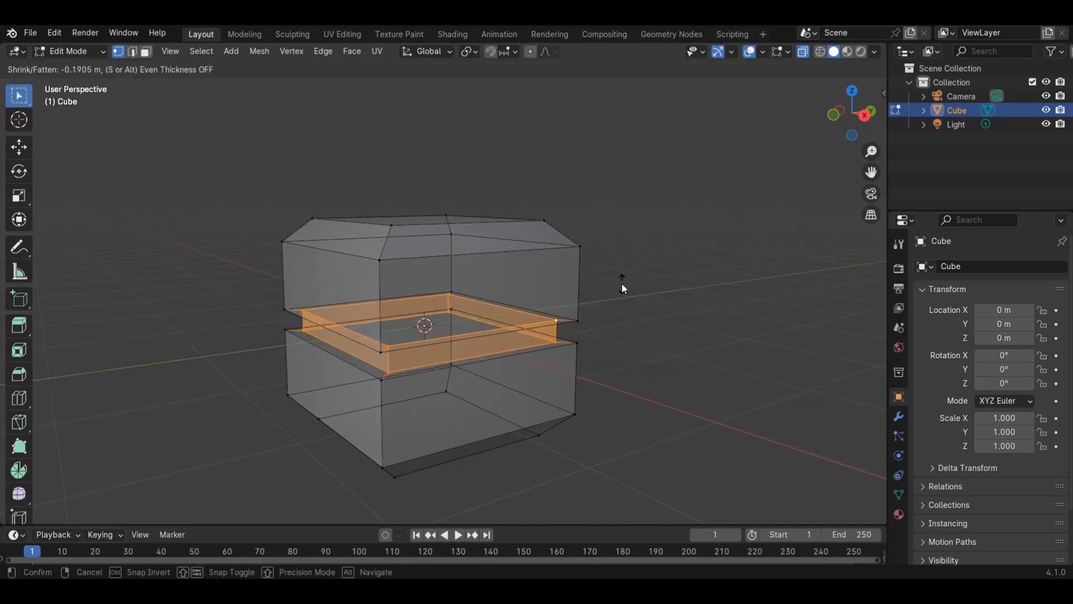
click(632, 284)
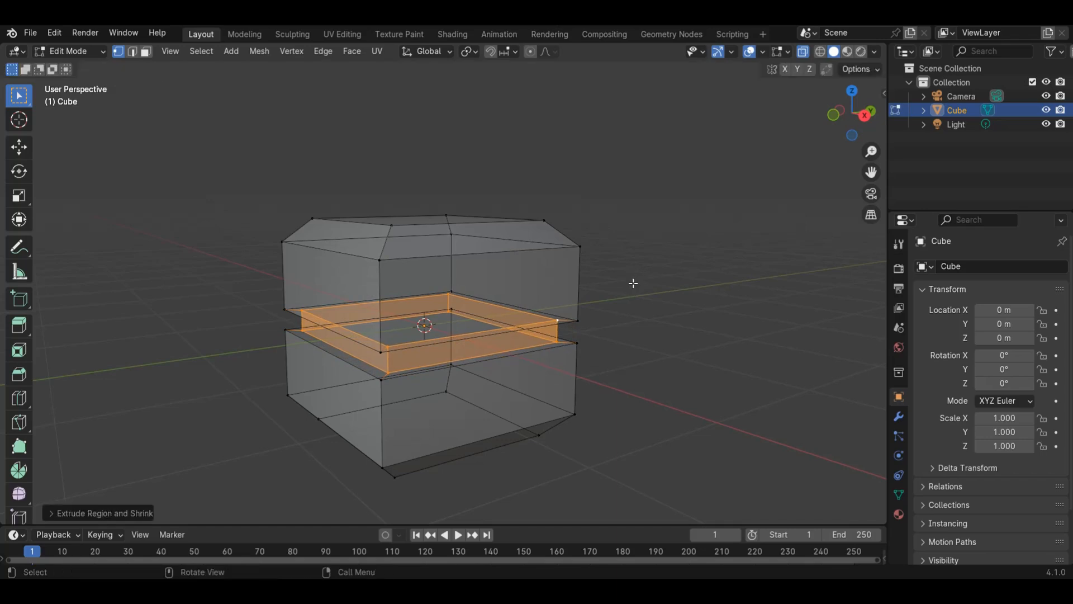
click(803, 54)
Step: In Object Mode, flatten the whole grooved box along Z to a scale of about 0.713
drag(849, 119, 800, 154)
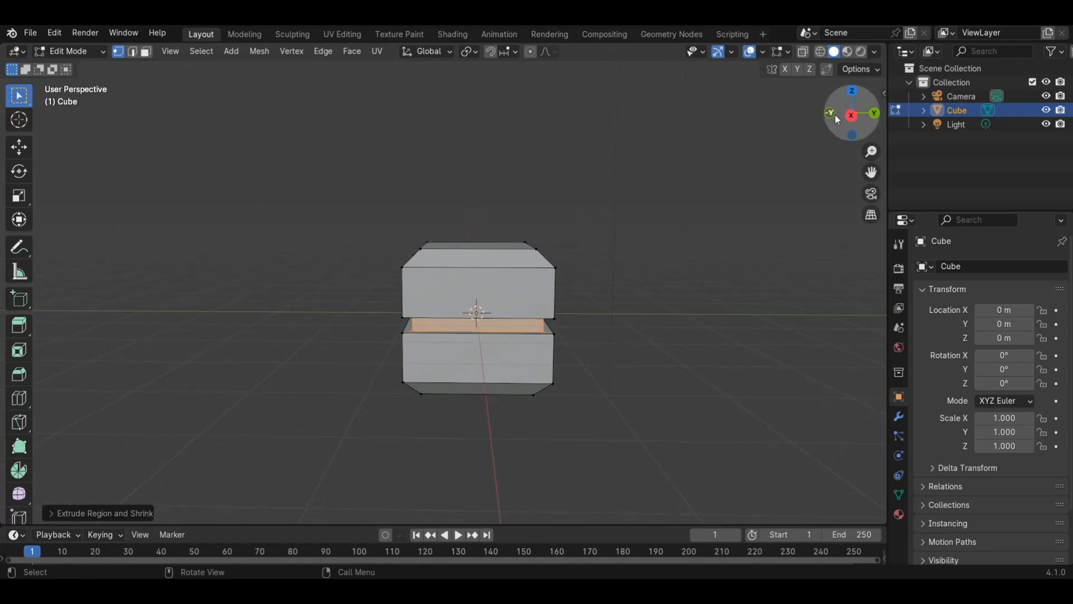
click(853, 116)
key(Tab)
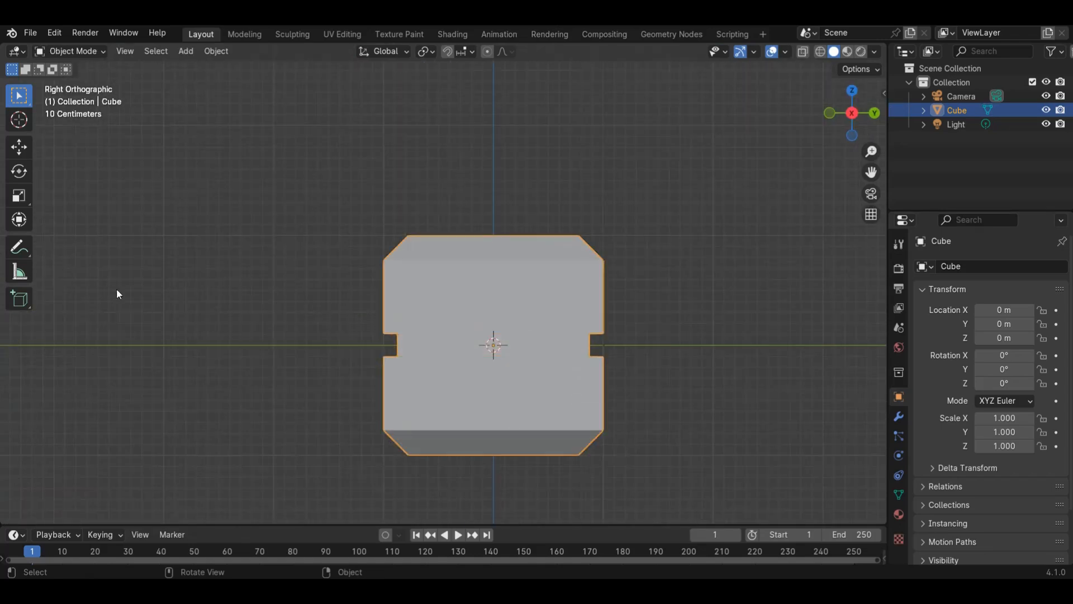
click(19, 195)
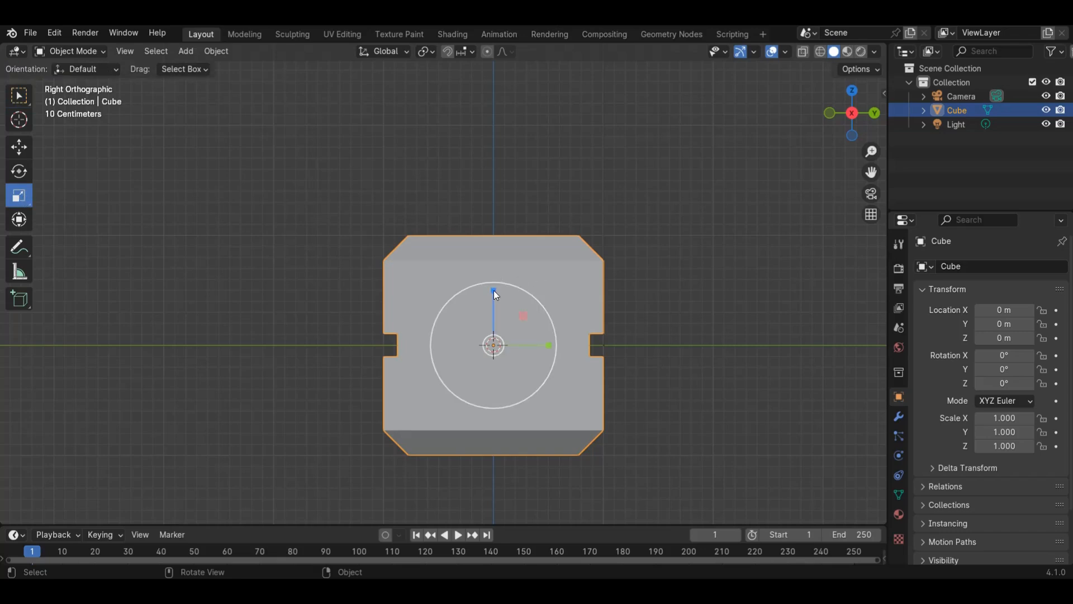
drag(494, 290, 498, 302)
click(692, 206)
drag(869, 96, 824, 186)
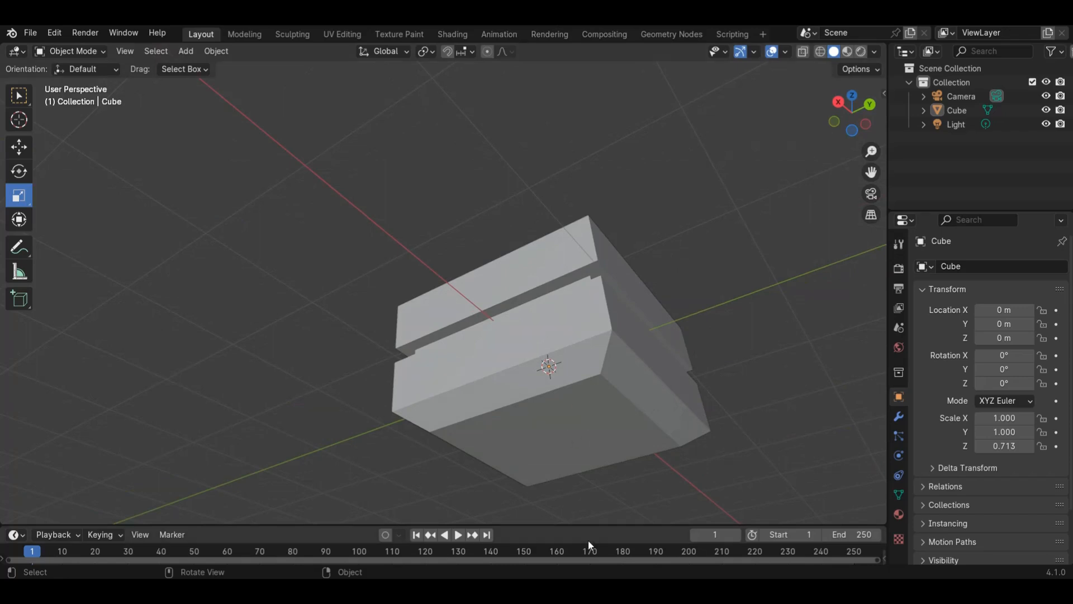
drag(849, 116, 631, 209)
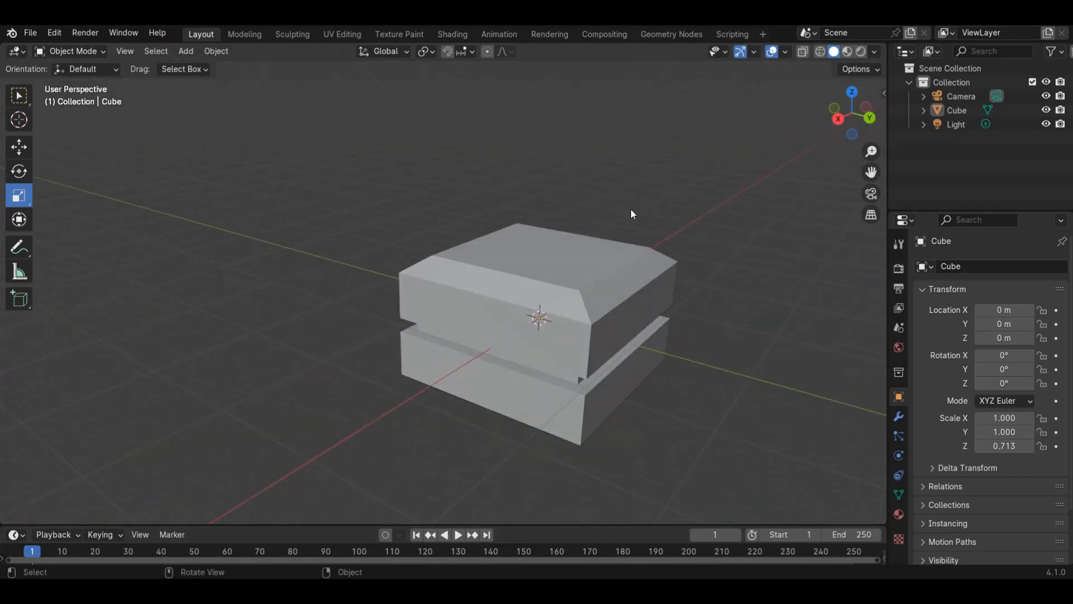
Step: Apply the flattened box's scale to its mesh and deselect it
click(590, 308)
key(n)
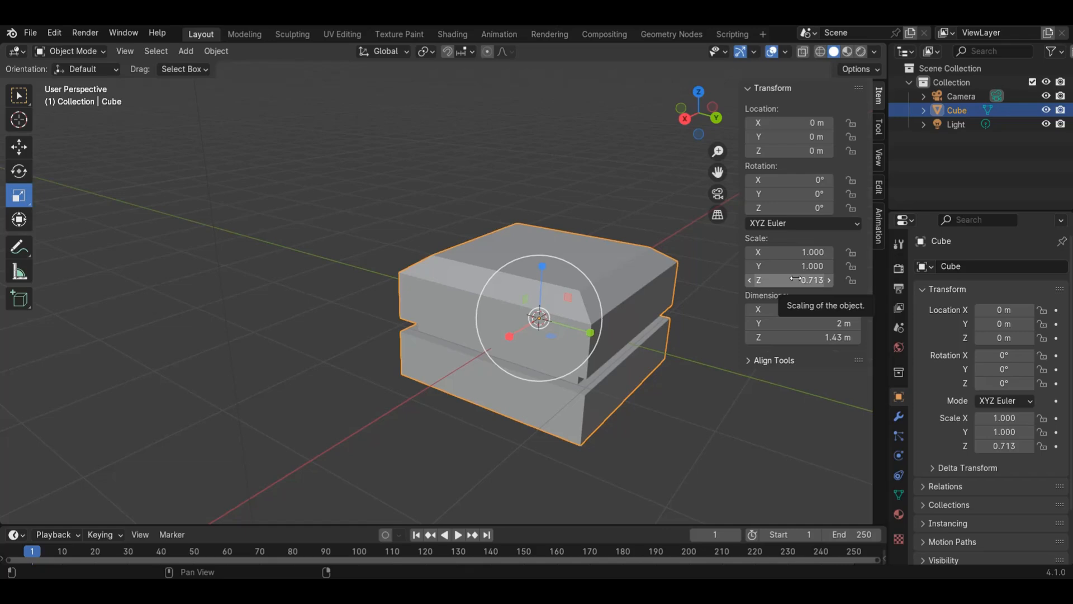
key(ctrl+a)
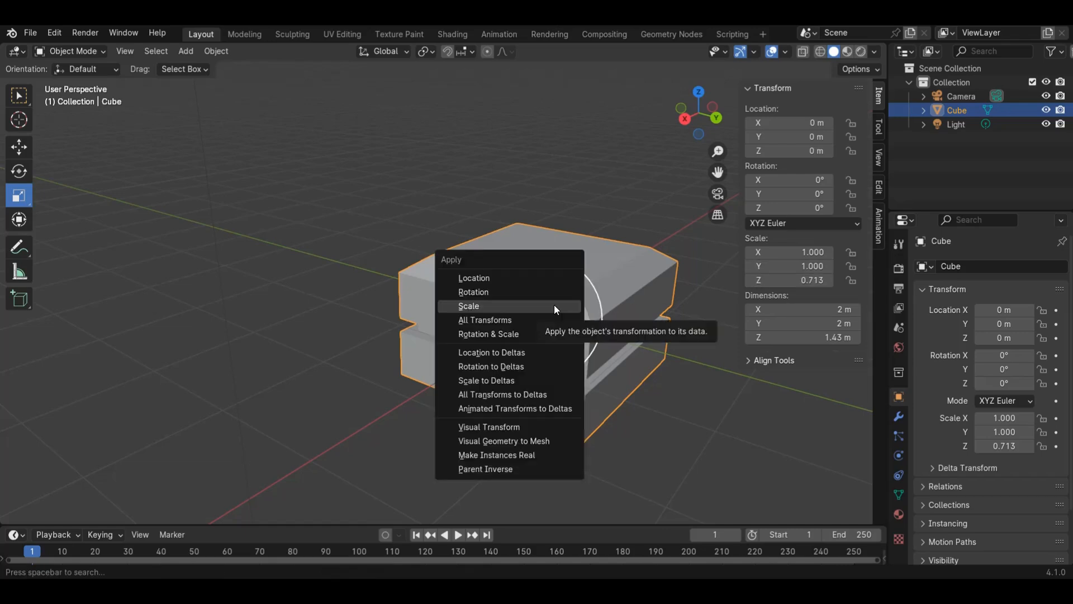
click(555, 305)
click(588, 156)
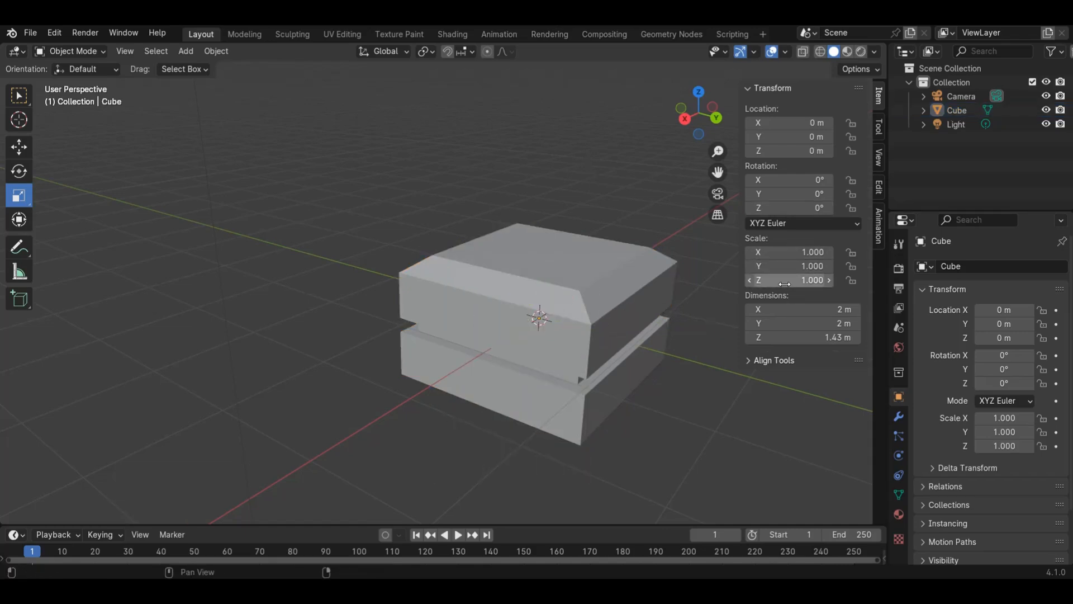
key(n)
Step: Add a new cube at the centre of the box and scale it uniformly to about 0.391
click(664, 290)
scroll(720, 278, up, 2)
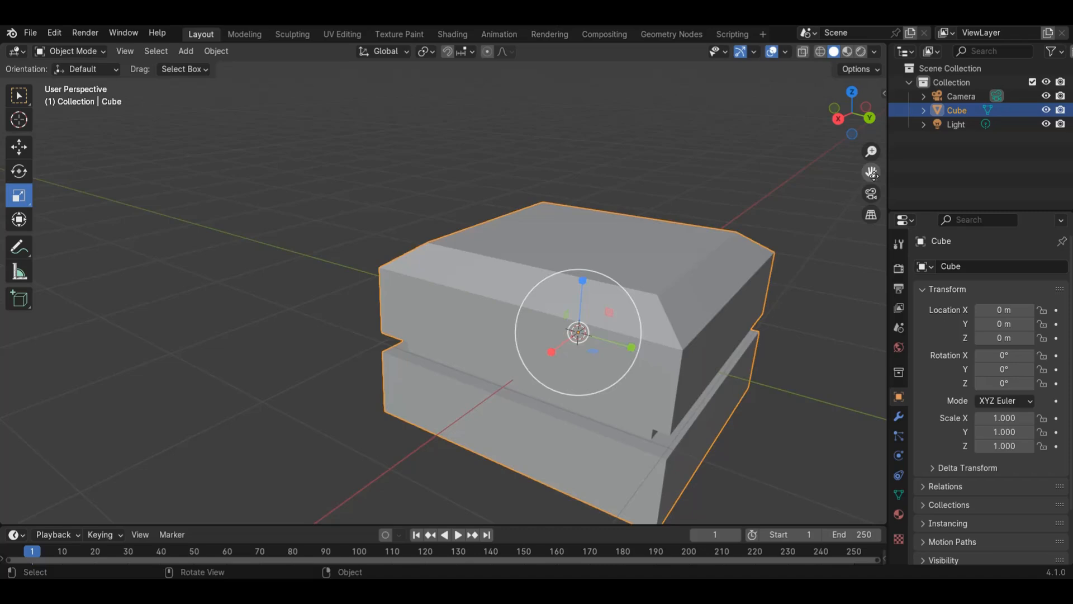
drag(871, 171, 772, 143)
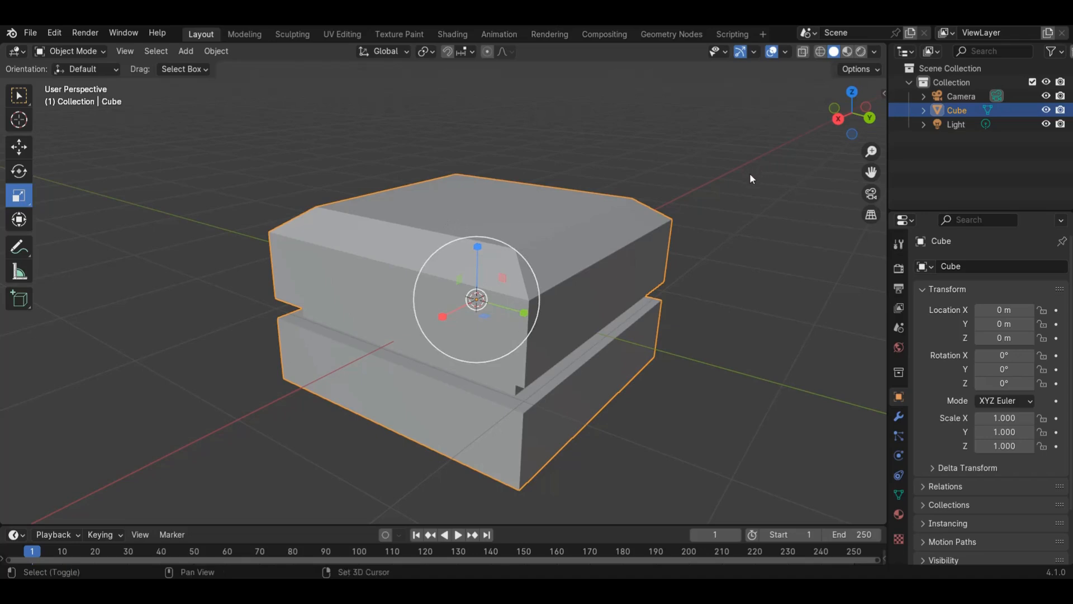
key(shift+a)
mouse_move(749, 173)
click(799, 187)
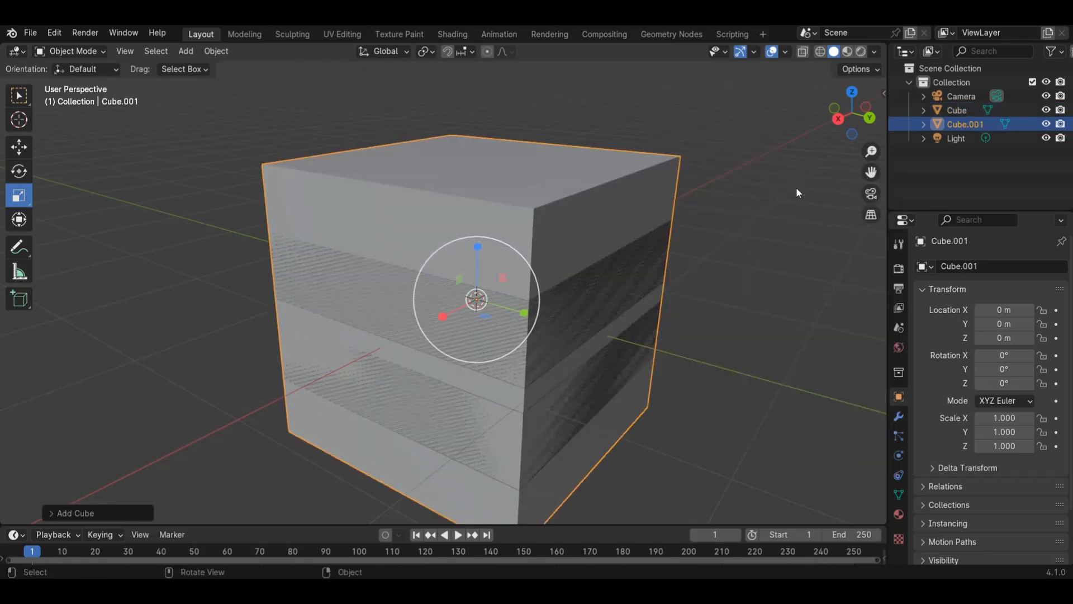
key(s)
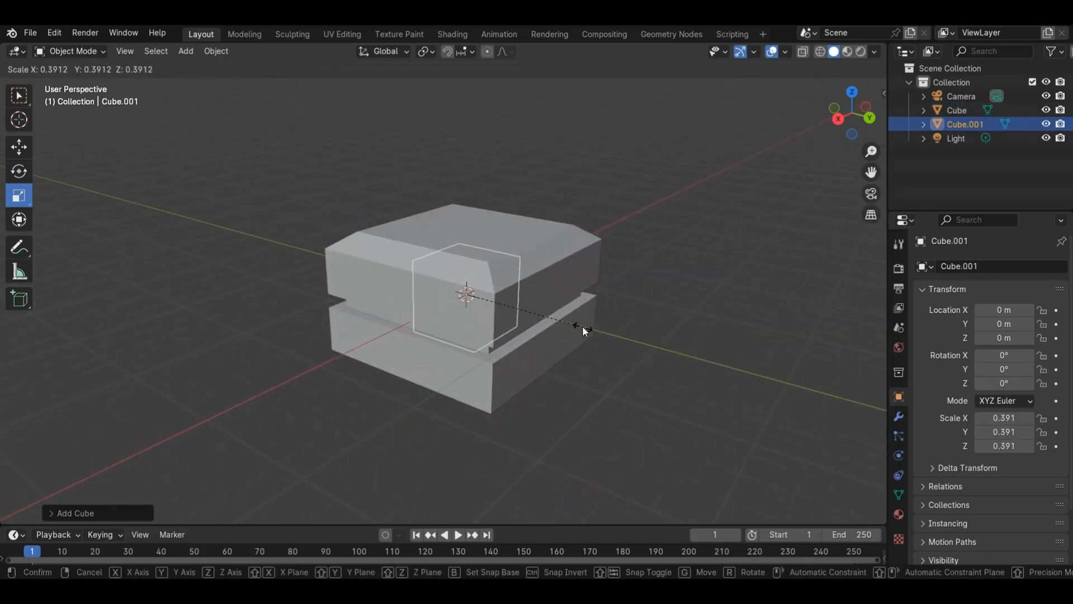
click(582, 327)
Step: Move the small cube onto the box's upper corner, at about X 0.793 m, Y 0.675 m and Z 0.556 m
click(870, 118)
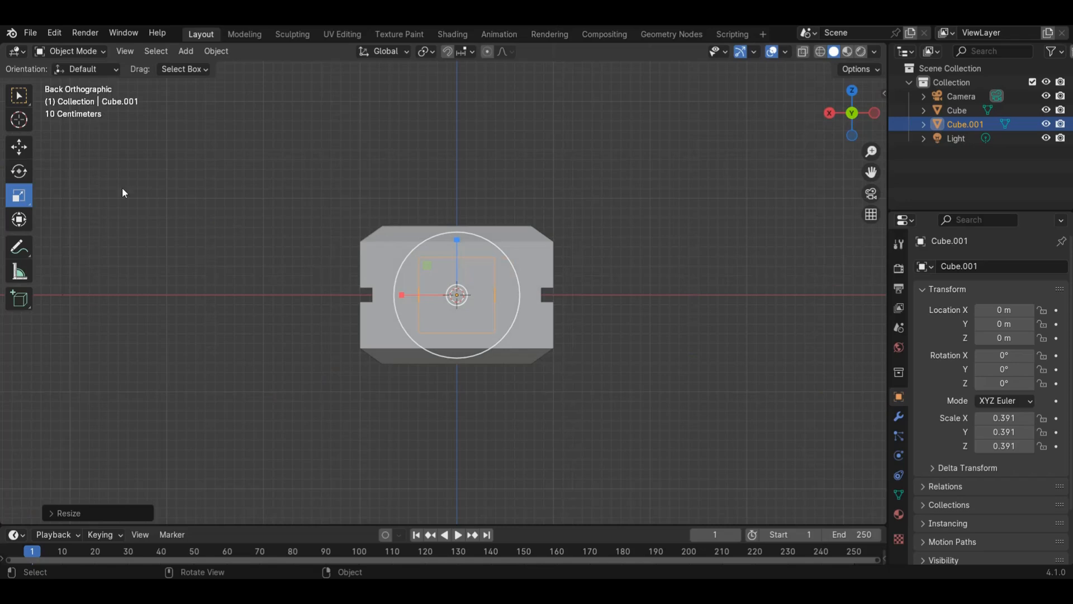
click(26, 148)
drag(399, 294, 323, 295)
drag(382, 246, 383, 193)
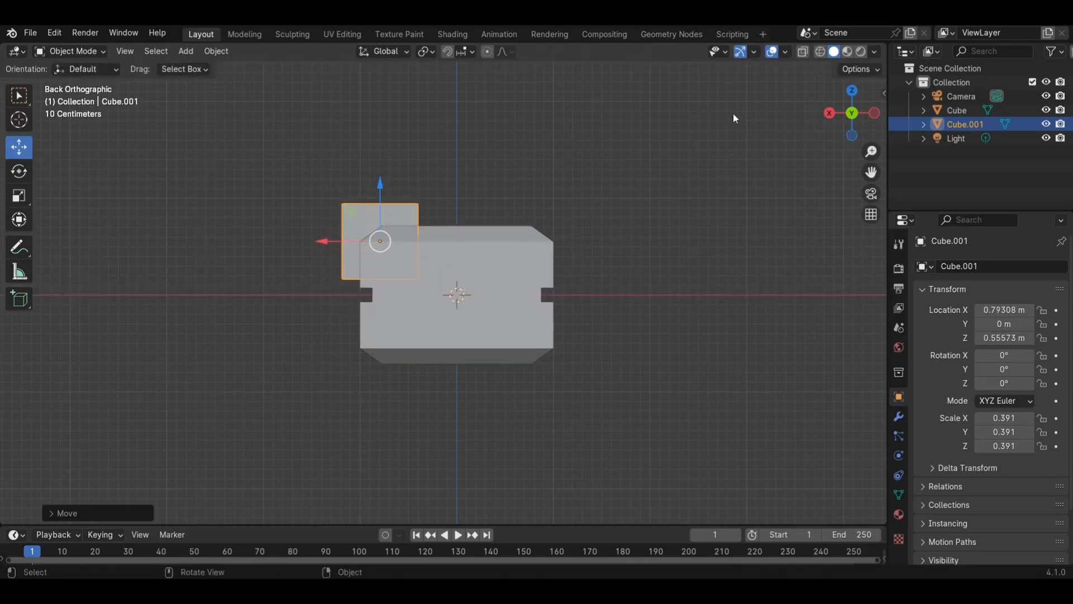
drag(852, 113, 42, 150)
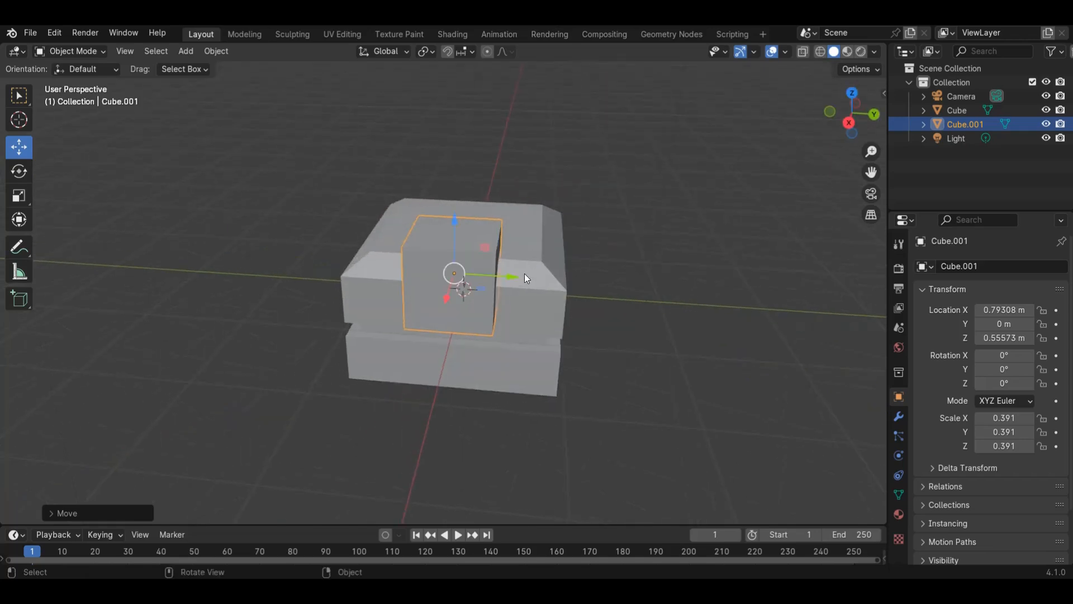
drag(491, 275, 577, 288)
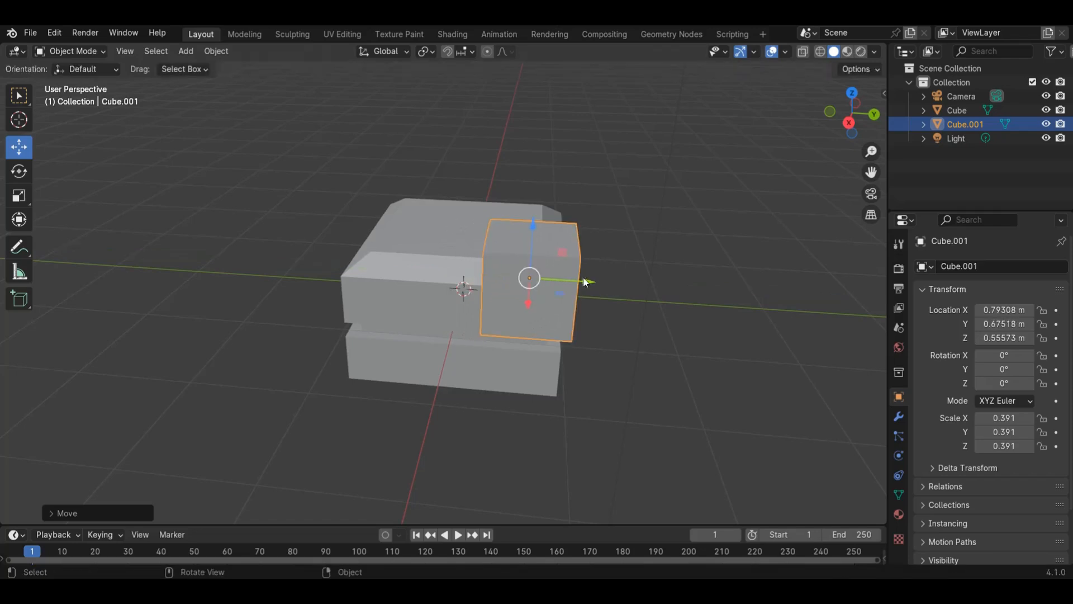
click(656, 241)
Step: Stretch the small corner cube along Y from the top view and apply its scale
drag(855, 116, 620, 277)
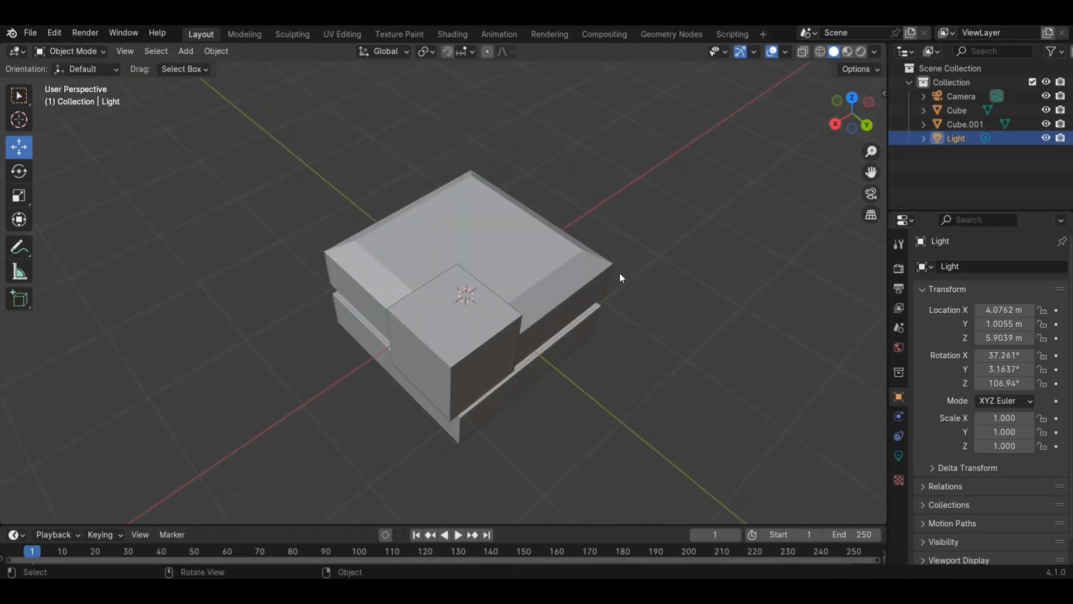
click(491, 329)
click(852, 98)
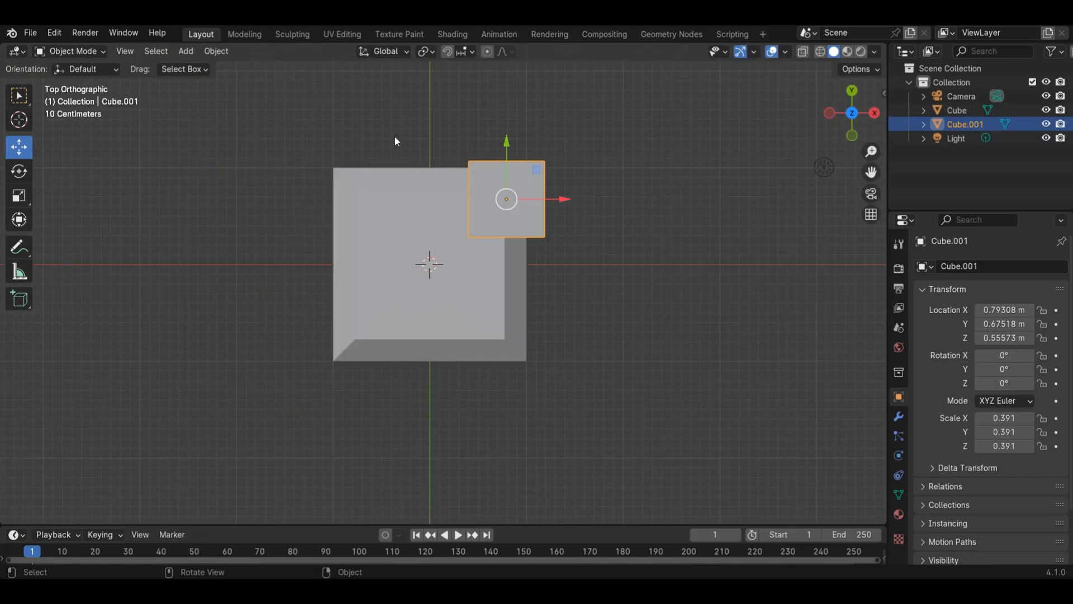
click(25, 190)
drag(505, 145, 508, 131)
key(ctrl+a)
click(625, 166)
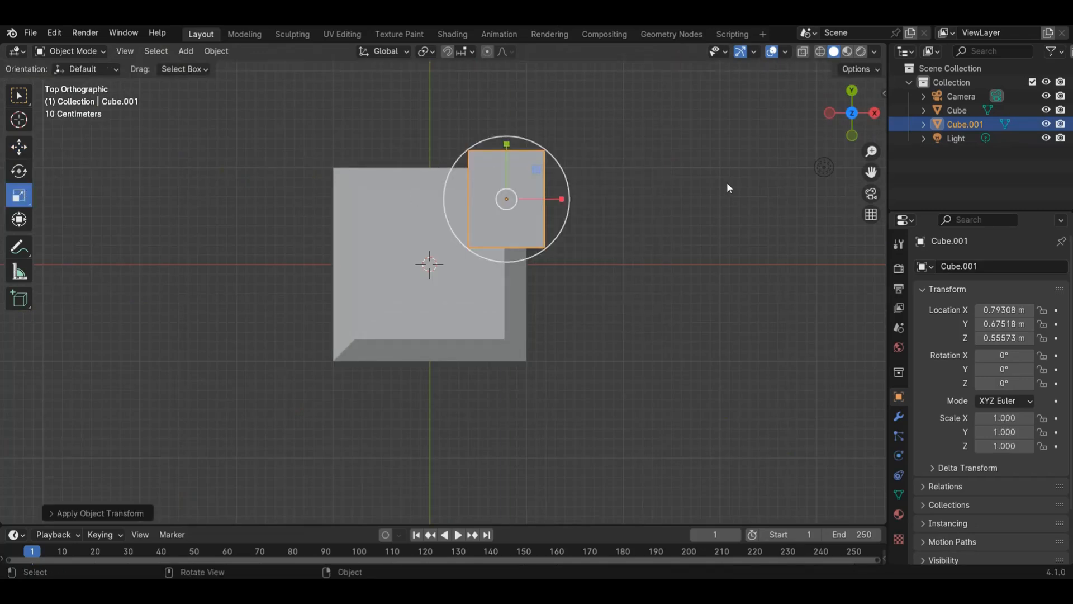
click(727, 182)
Step: Slice the grooved box with the small corner cube using Bool Tool's Brush Boolean Slice
drag(848, 127, 518, 314)
click(560, 262)
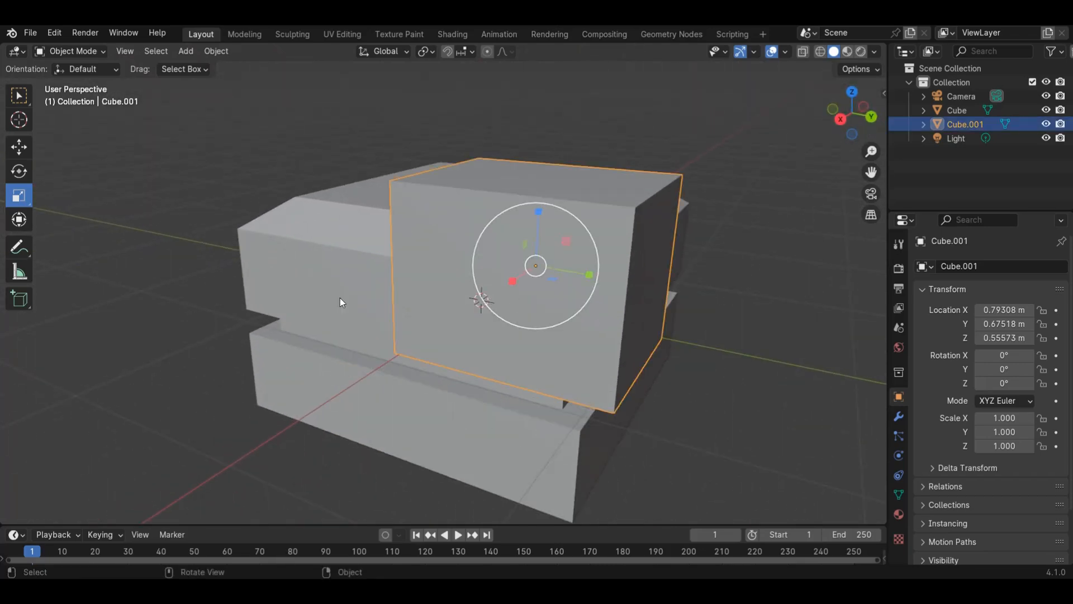
shift+click(358, 305)
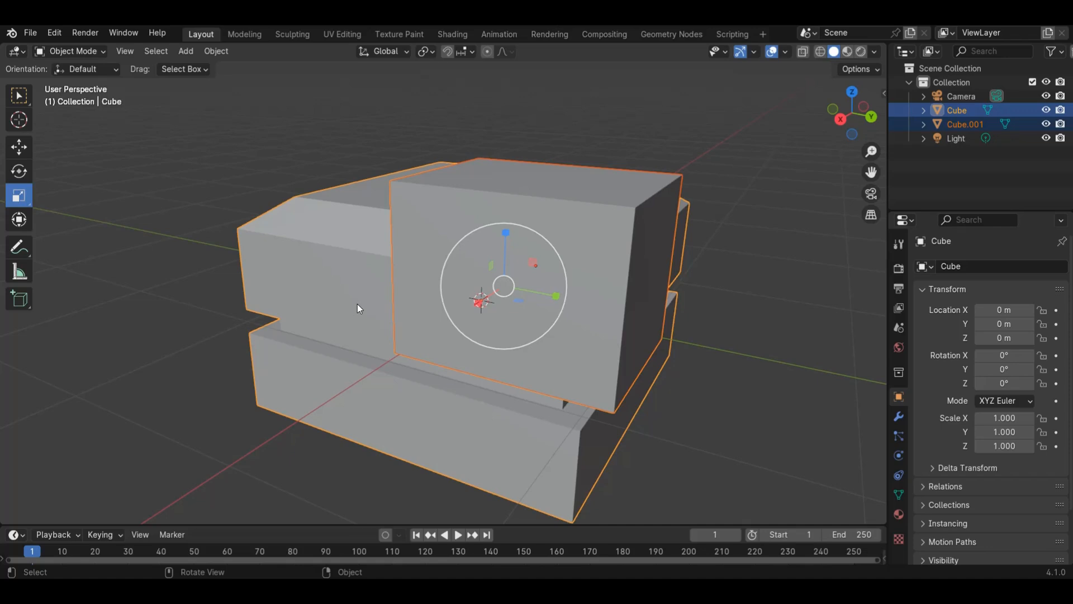
key(ctrl)
key(ctrl+shift+b)
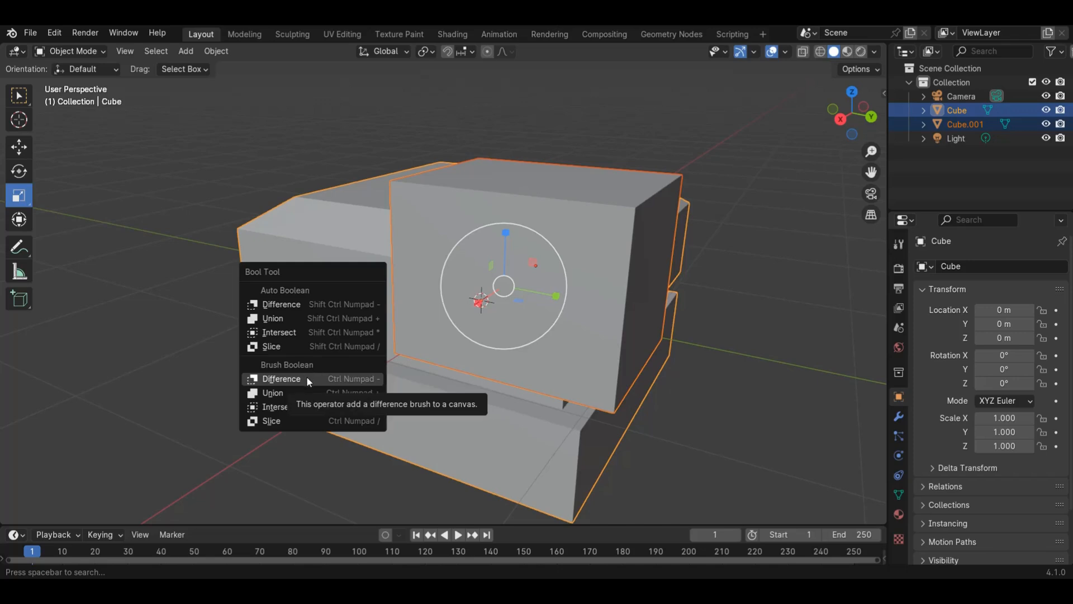
click(301, 421)
click(714, 327)
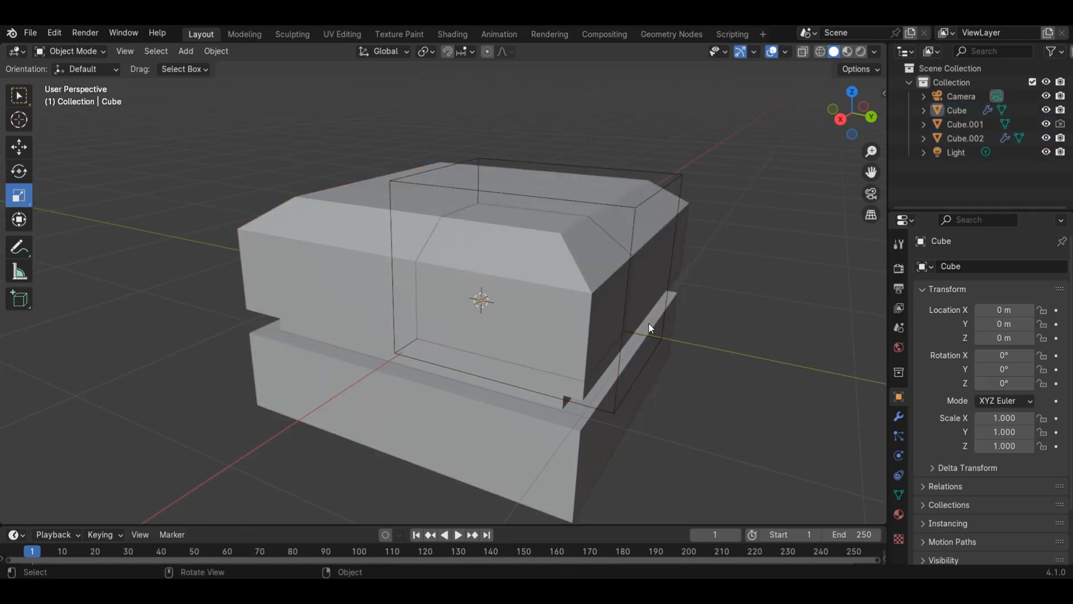
Step: Examine the sliced corner of the box up close, selecting the separate pieces to check the cut
click(586, 273)
click(724, 237)
drag(858, 109, 823, 118)
click(642, 274)
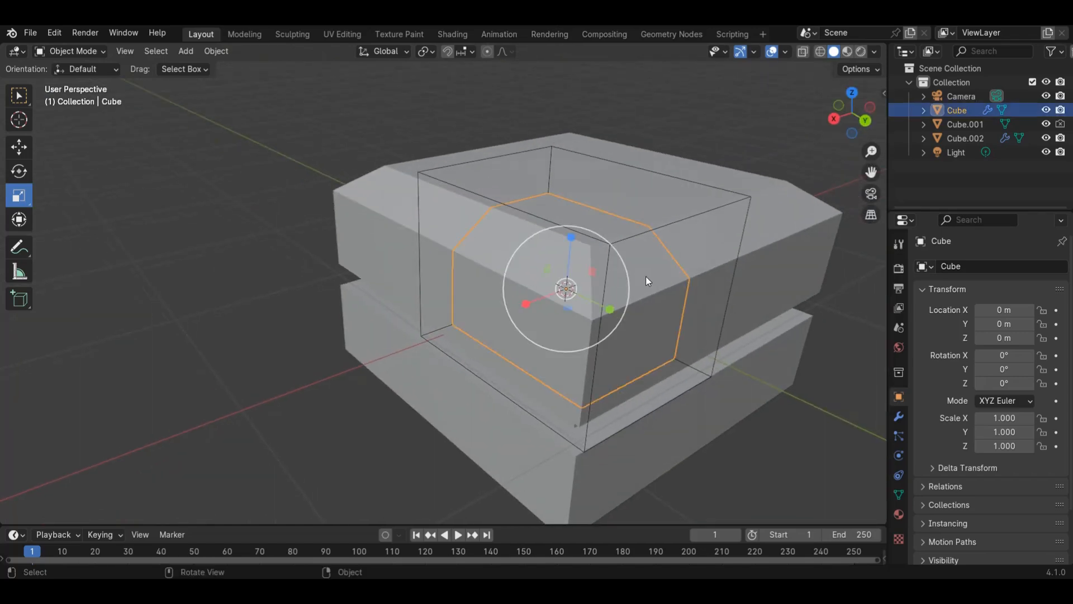
middle_drag(645, 276, 669, 287)
click(645, 228)
scroll(636, 247, up, 4)
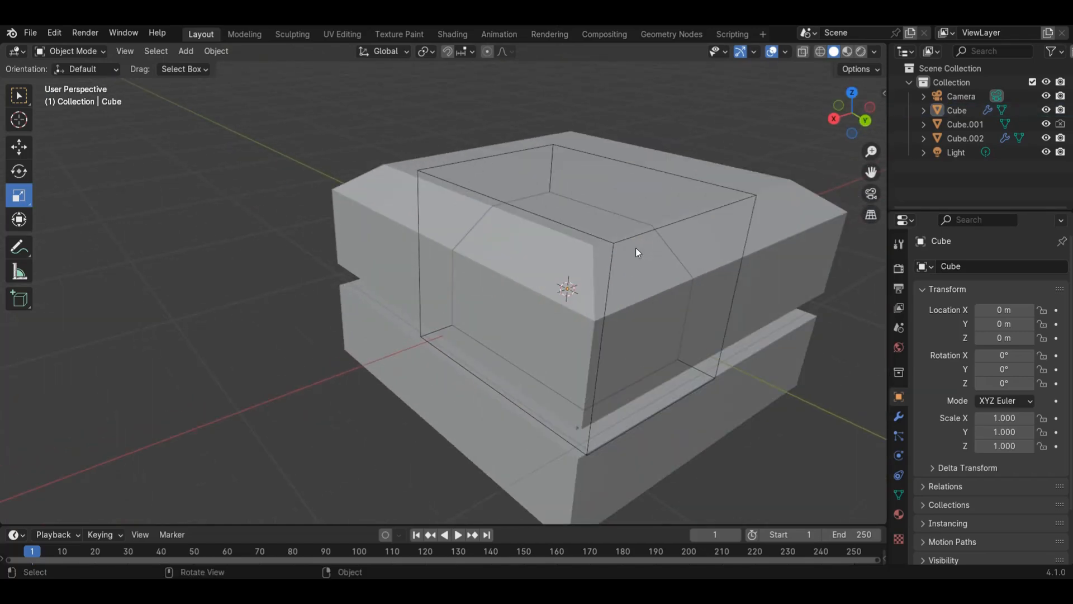
Step: Move the wireframe cutter cube to a new collection named "hide", and exclude that collection from the view layer and renders
click(671, 229)
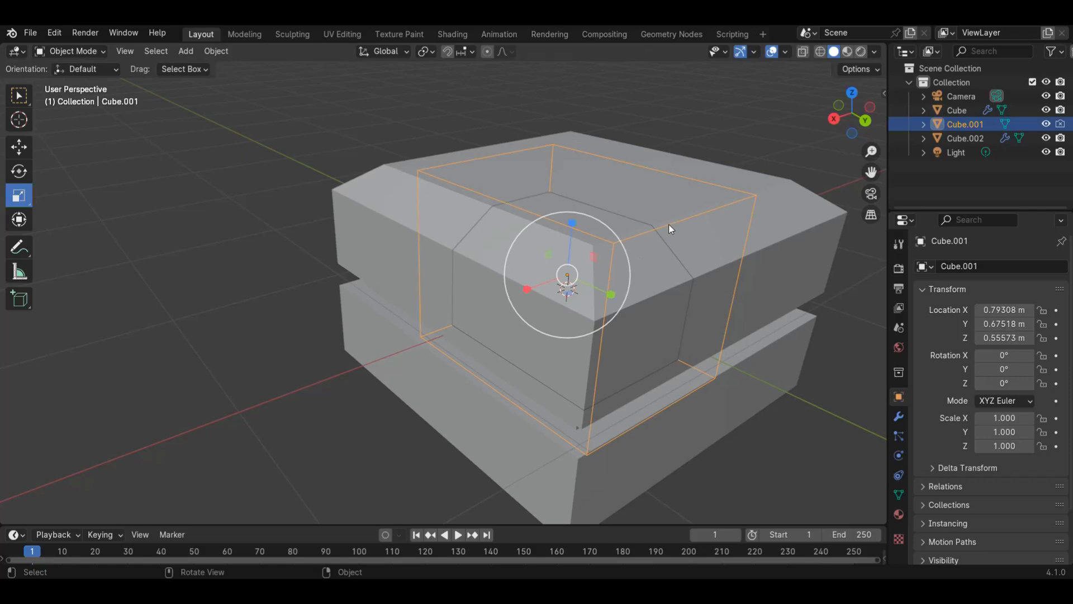
key(m)
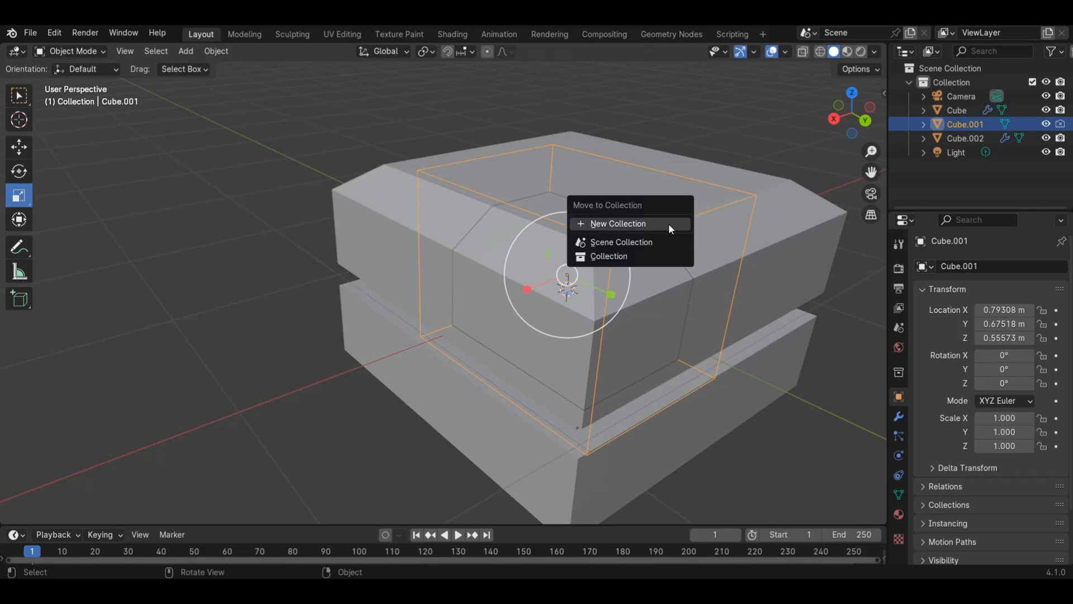
click(669, 223)
text(hide)
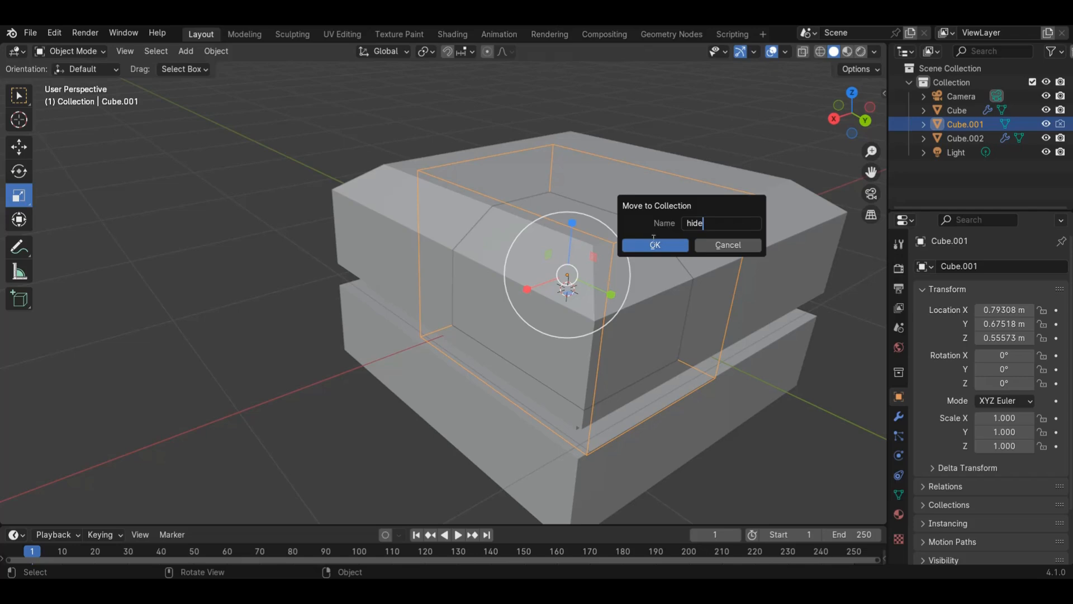
click(655, 242)
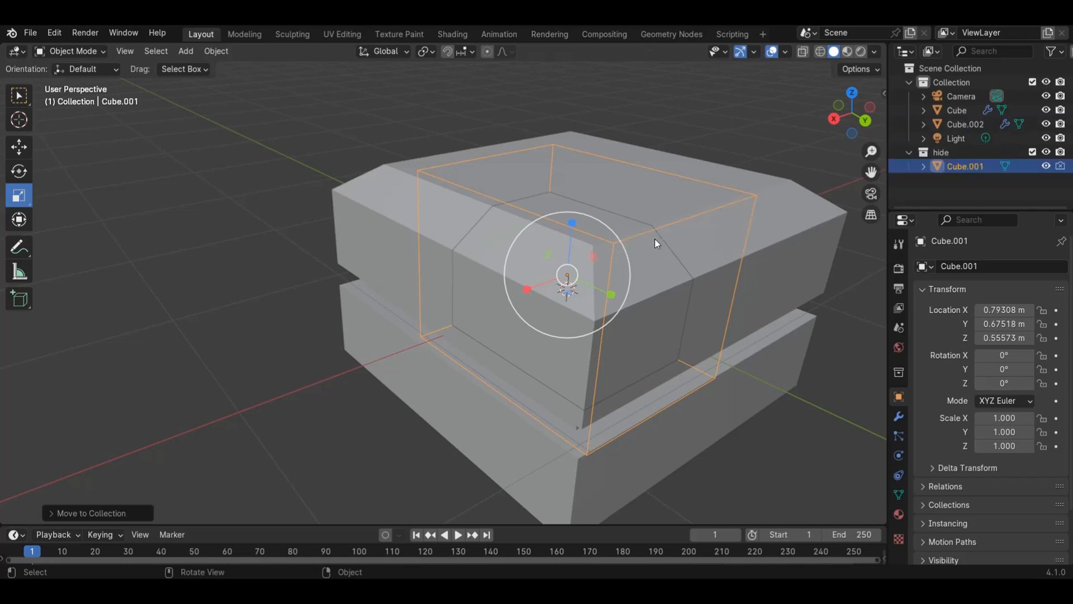
click(1033, 152)
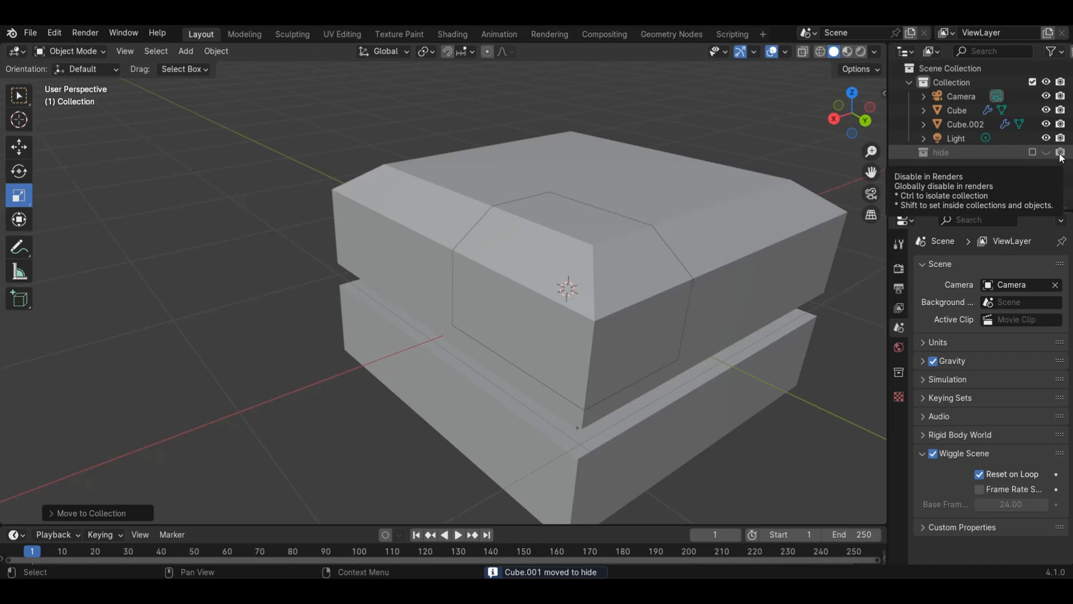
click(1060, 154)
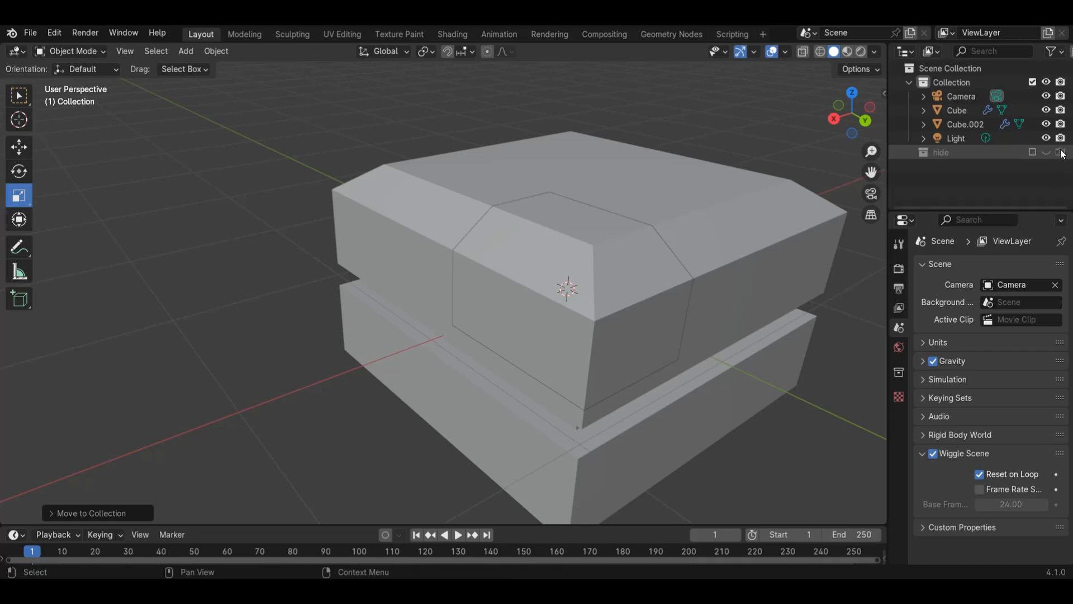
Step: Include the "hide" collection in the view layer again and select the cutter cube inside it
scroll(649, 302, down, 2)
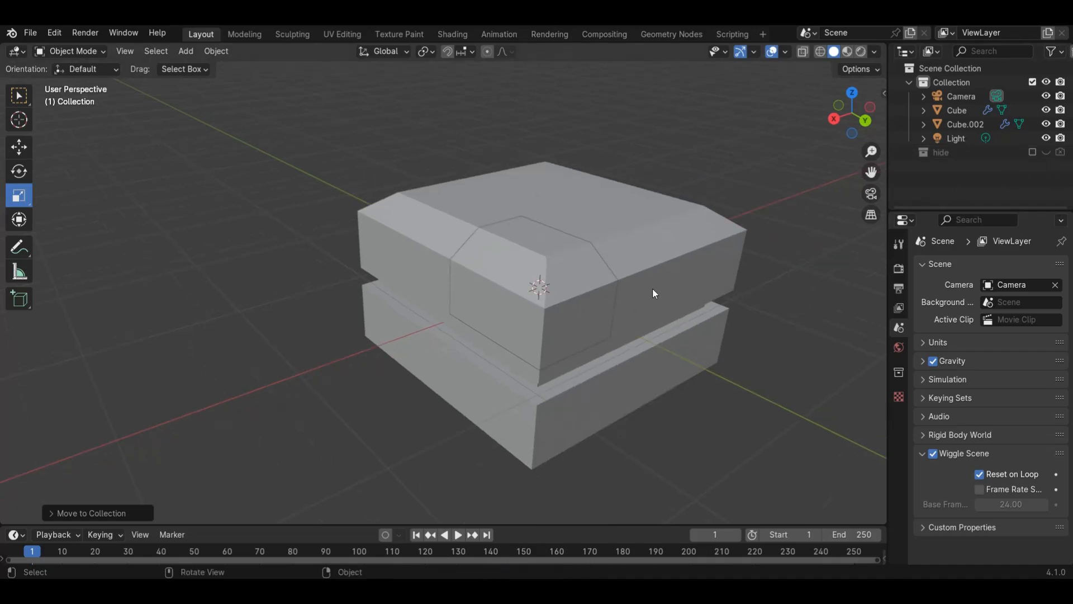
drag(871, 172, 801, 172)
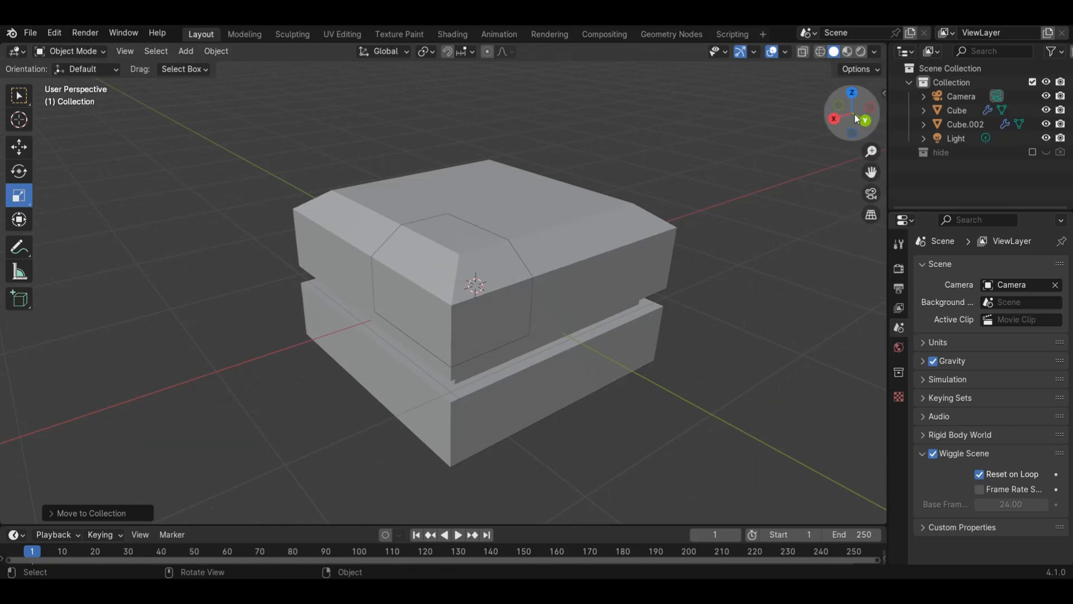
drag(855, 117, 53, 121)
click(412, 283)
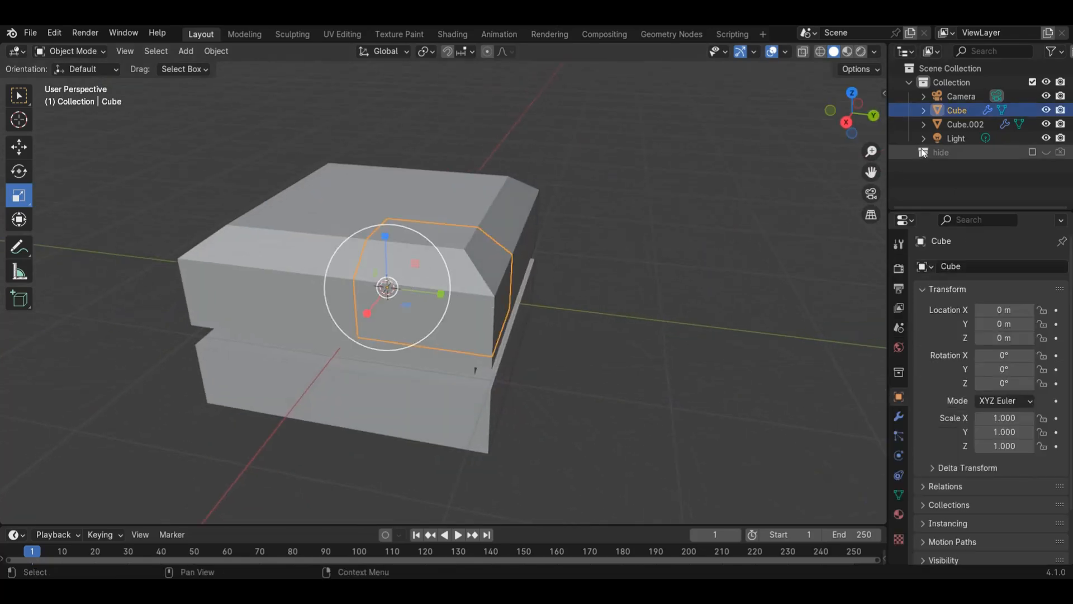
click(1033, 152)
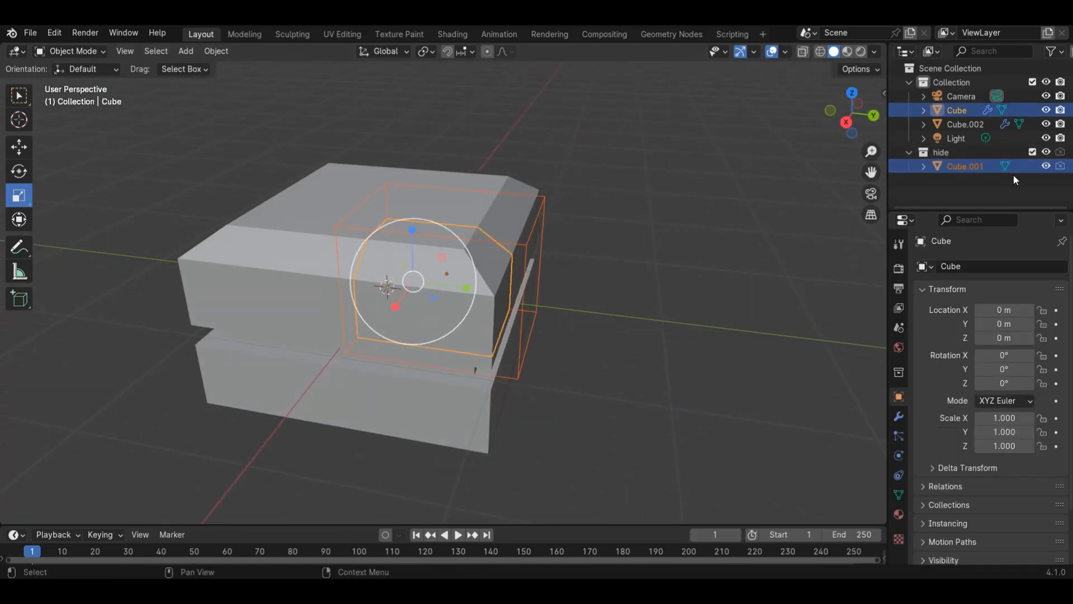
click(977, 167)
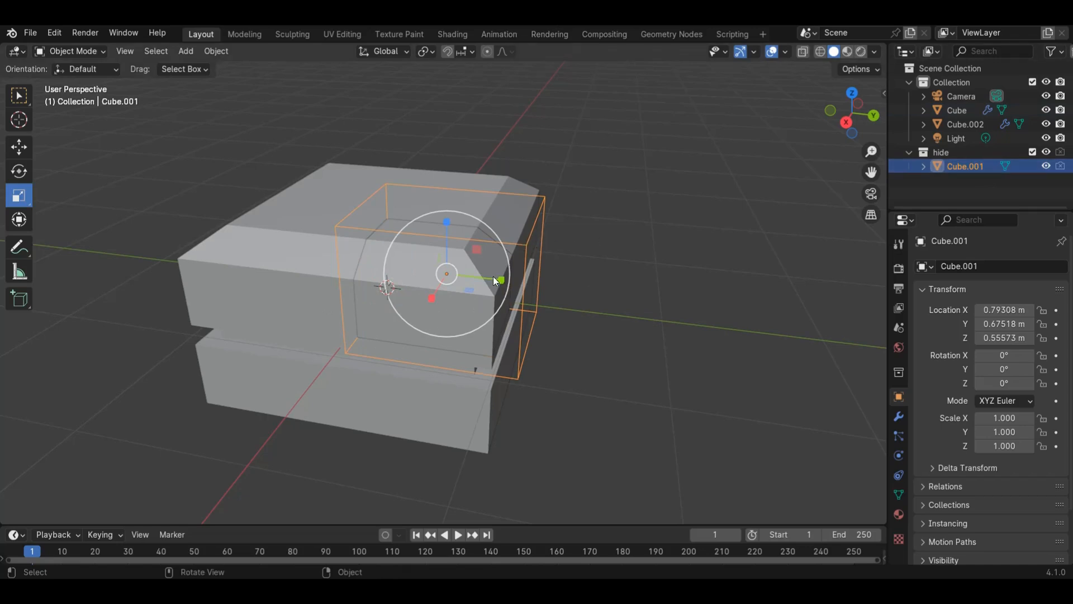
Step: Stretch the cutter cube along Y to a scale of about 1.294 and hide the "hide" collection in the viewport
mouse_move(494, 278)
mouse_down()
mouse_move(561, 283)
mouse_move(458, 275)
mouse_move(525, 287)
mouse_move(512, 289)
mouse_up()
click(721, 260)
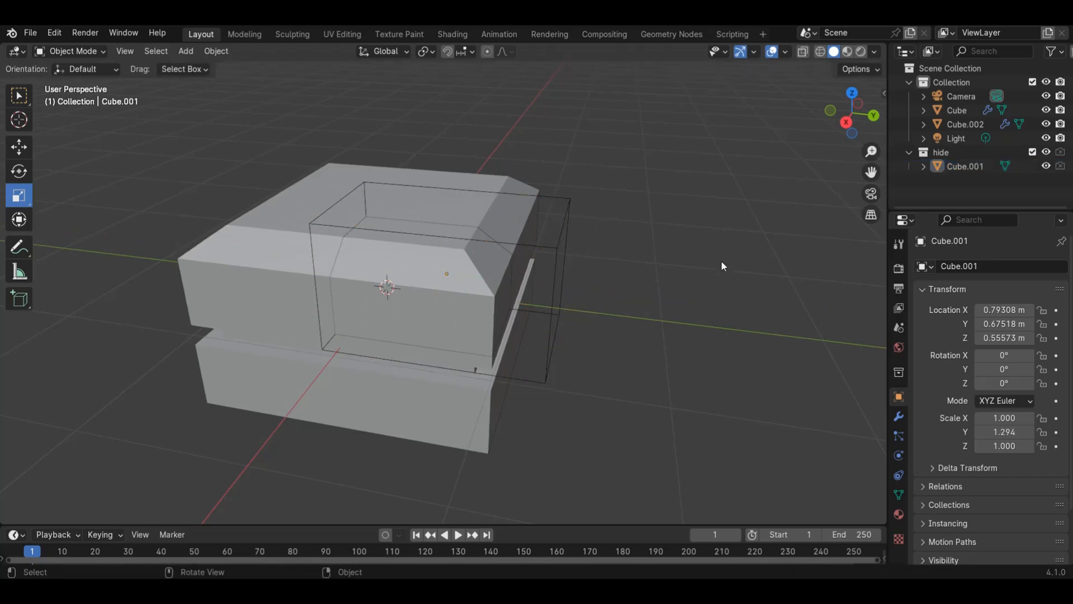
click(1047, 153)
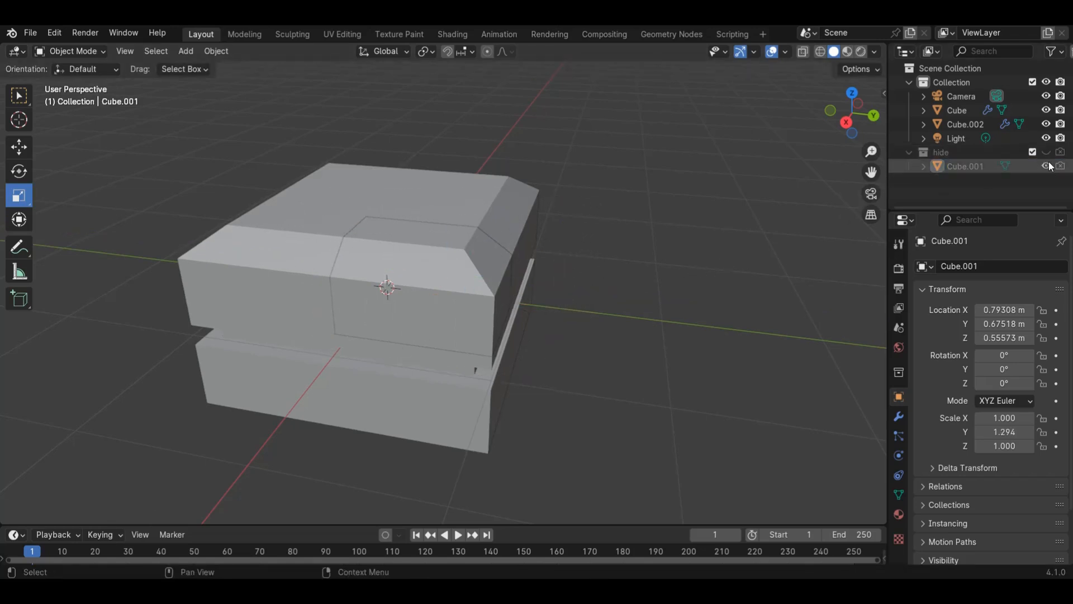
Step: Look over the adjusted corner slice on the box, and switch to the browser to view Bing image results for "radio"
middle_drag(852, 114, 790, 128)
scroll(769, 208, up, 1)
click(680, 214)
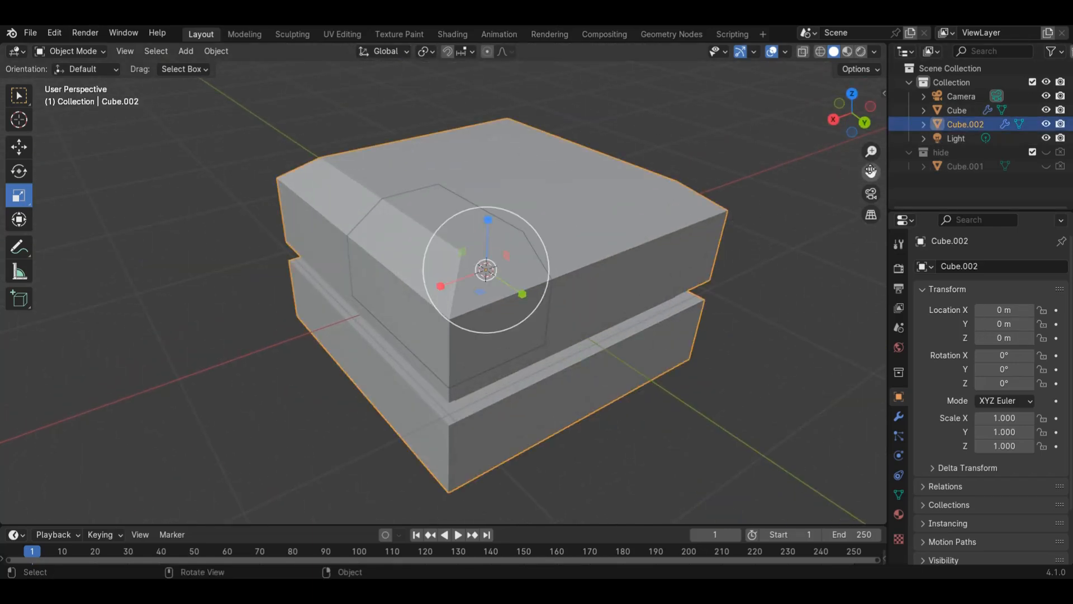
drag(871, 171, 822, 172)
drag(858, 140, 776, 196)
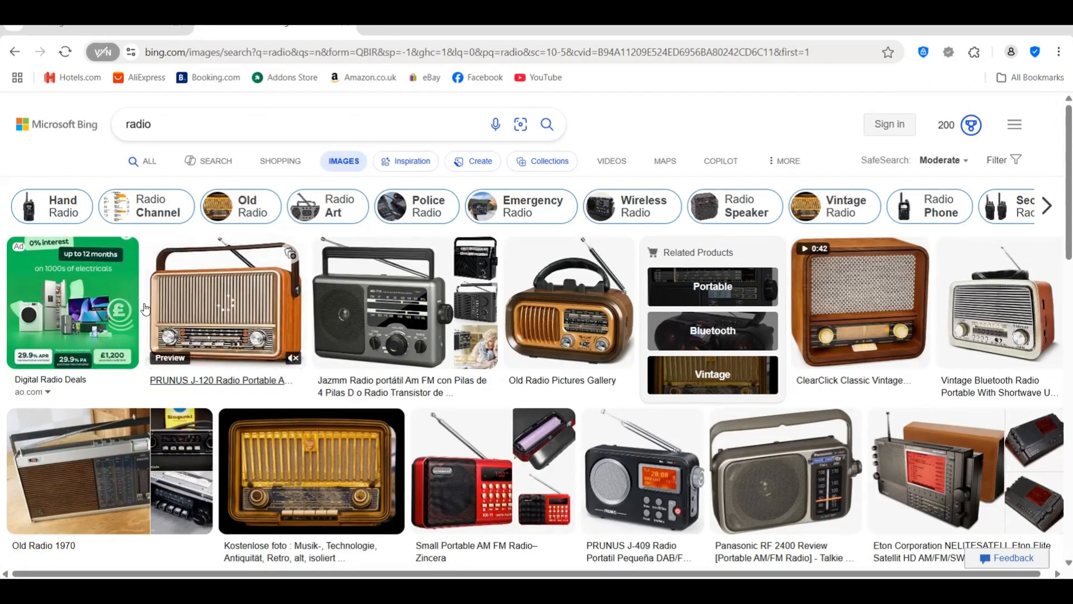
mouse_move(218, 306)
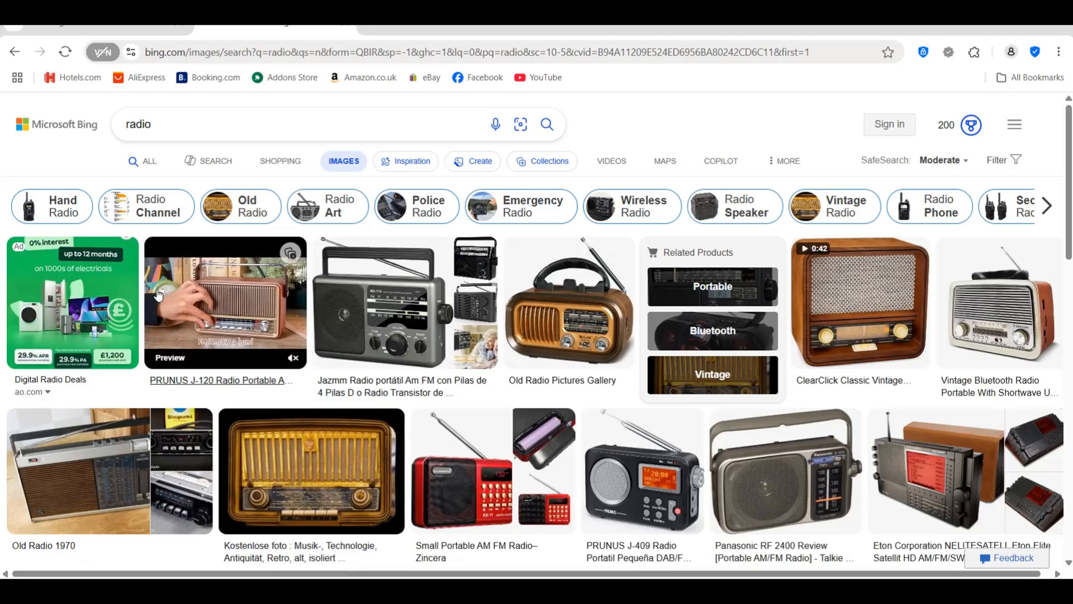
click(62, 491)
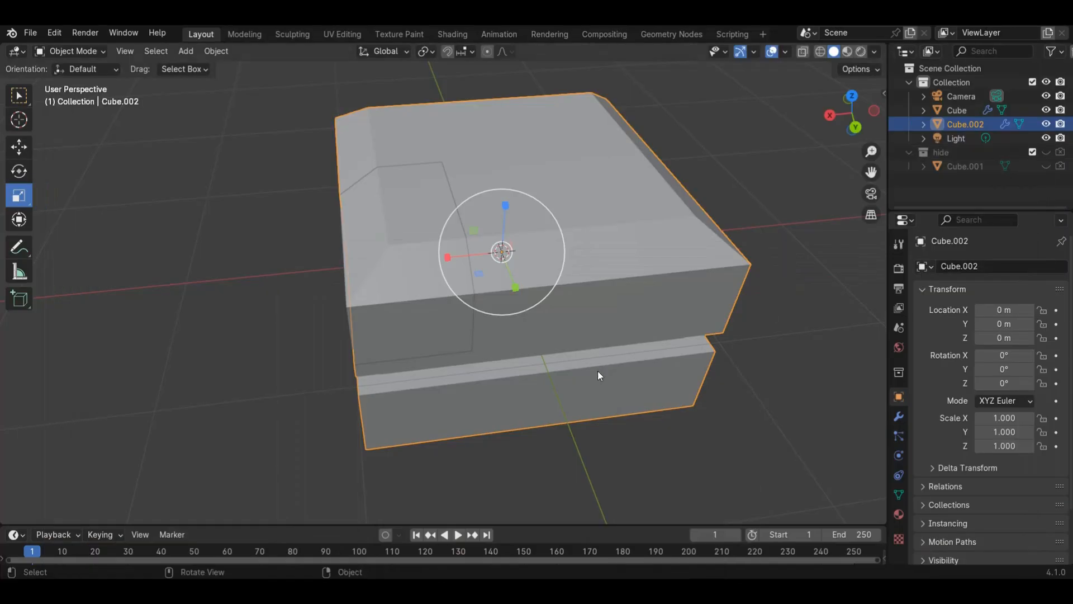
Step: Add a cube mesh at the box's centre and scale it down uniformly to about 0.441
drag(855, 117, 645, 287)
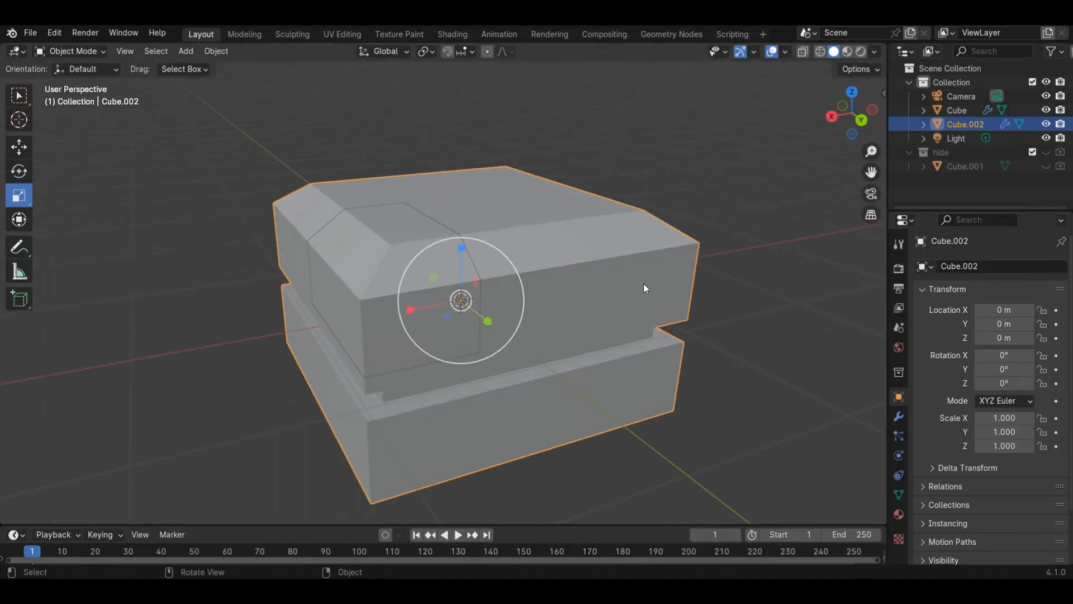
click(758, 222)
click(862, 120)
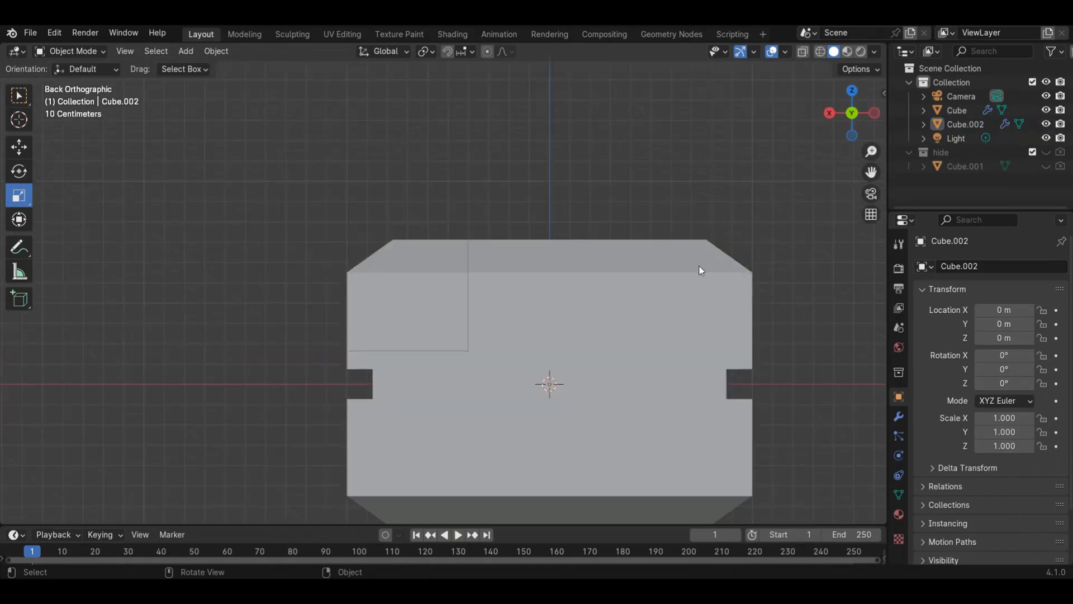
scroll(699, 273, down, 3)
drag(851, 114, 665, 254)
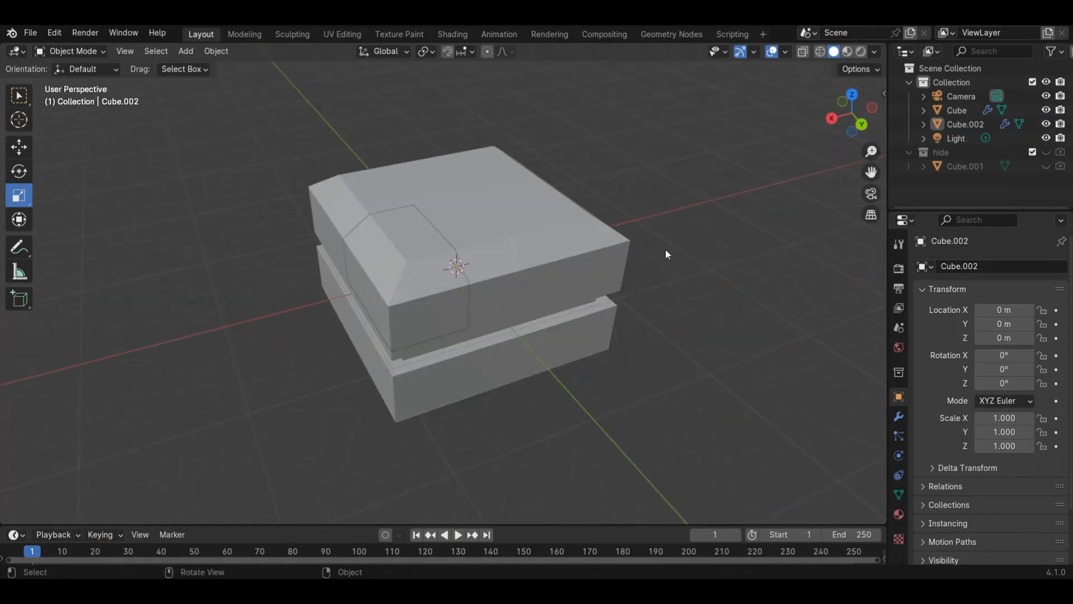
key(shift+a)
mouse_move(687, 279)
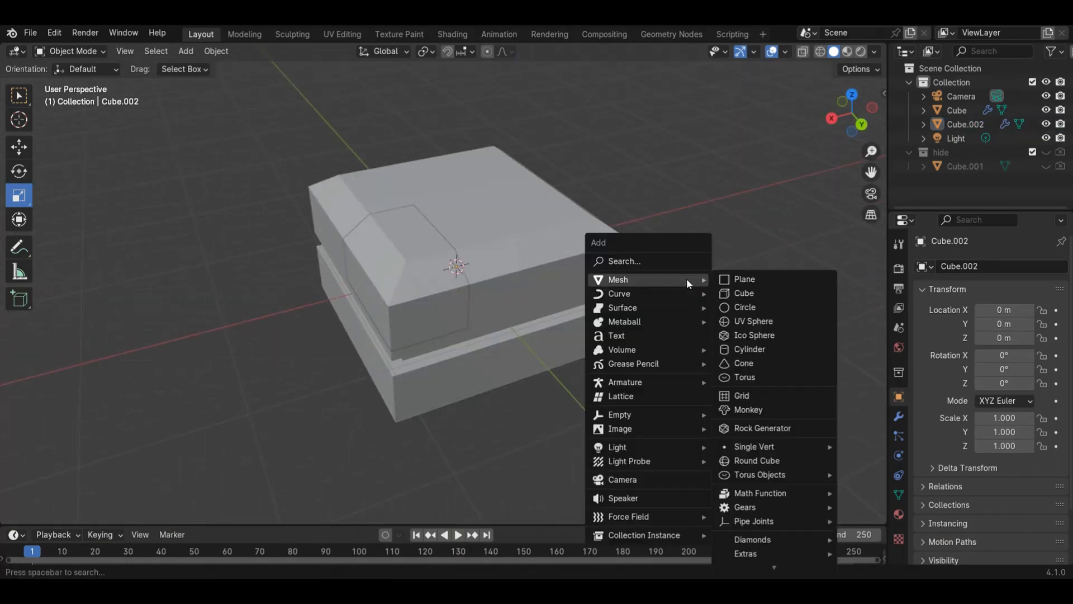
click(745, 293)
key(s)
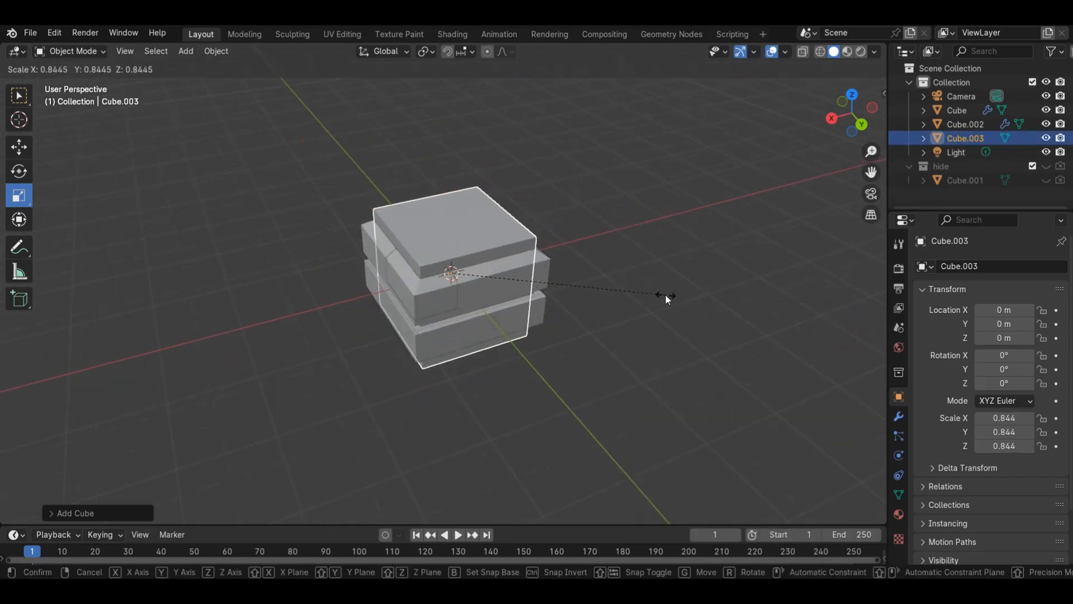
click(564, 275)
Step: Move the small cube into the box's upper edge beside the sliced corner, at about X -0.283 m, Y 0.855 m, Z 0.596 m
click(832, 118)
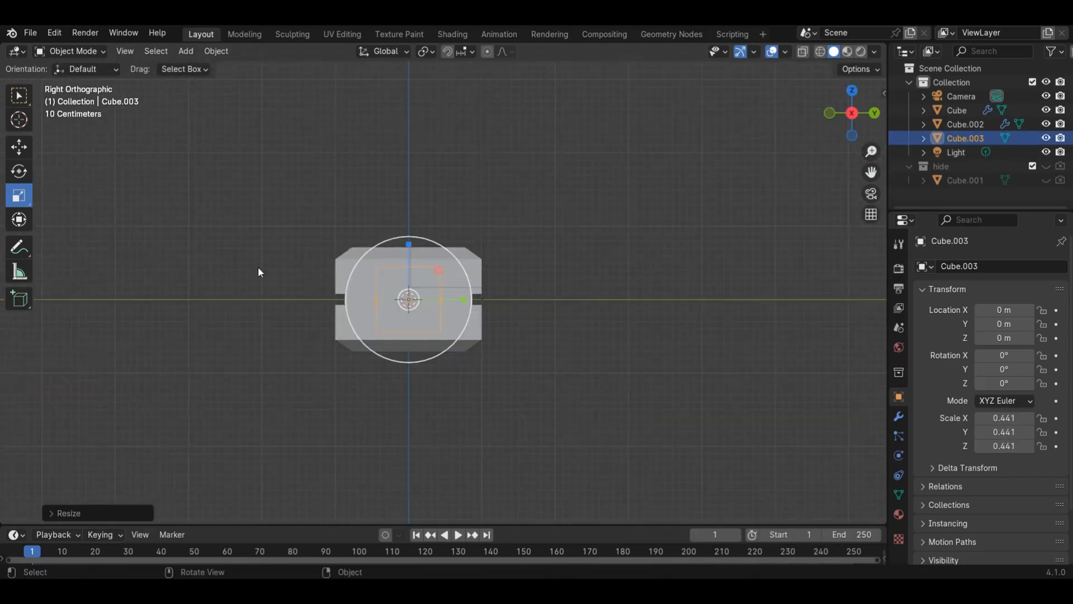
click(19, 148)
drag(419, 253, 468, 180)
click(854, 92)
drag(457, 313, 435, 314)
drag(394, 265, 396, 203)
click(655, 163)
drag(856, 115, 532, 470)
click(847, 114)
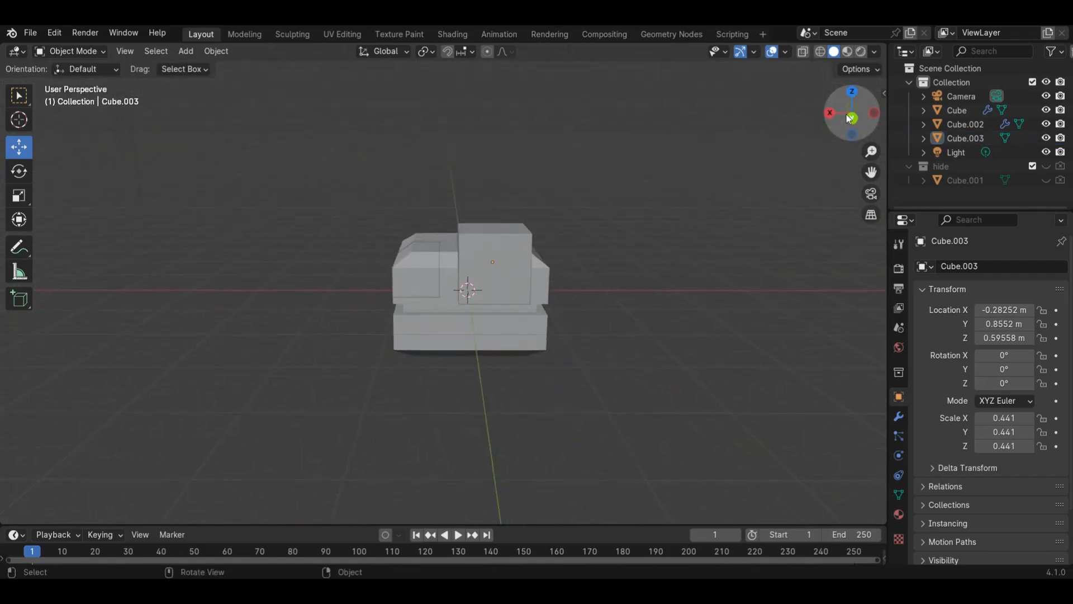
scroll(717, 232, up, 4)
scroll(717, 232, down, 4)
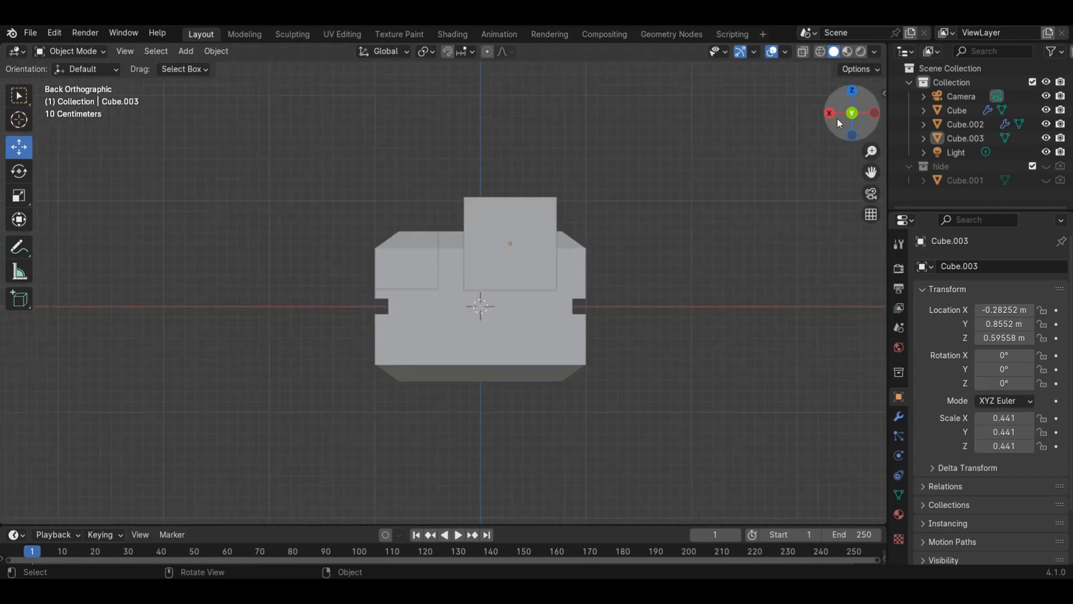
Step: Apply the scale of the small cube placed at the box's upper edge
drag(852, 111, 528, 166)
click(529, 166)
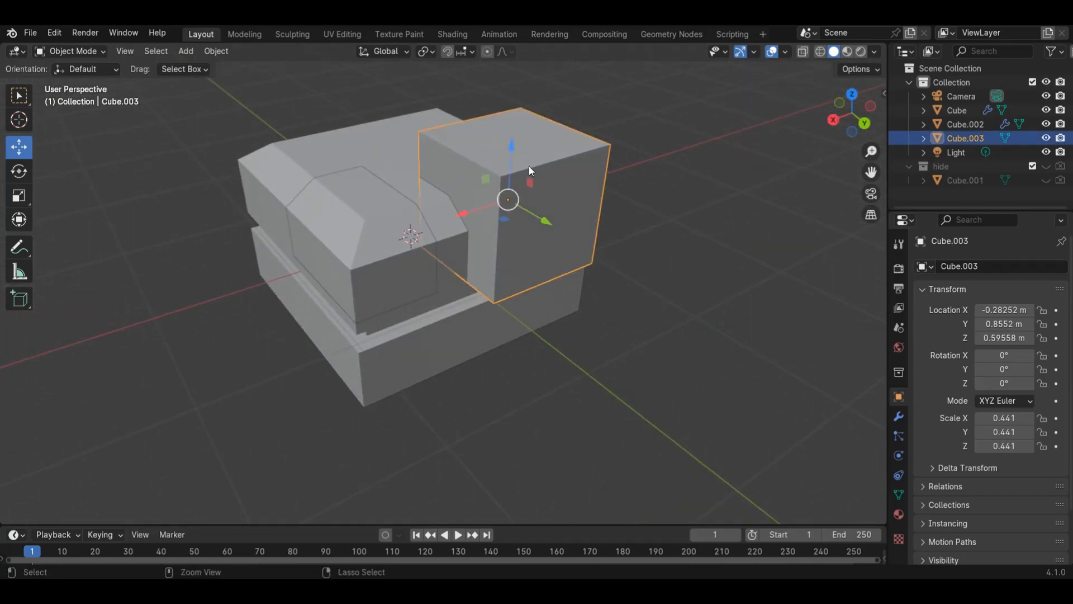
key(ctrl+a)
click(531, 166)
Step: Cut the small cube's shape out of the grooved box using Bool Tool's Brush Boolean Difference
shift+click(405, 156)
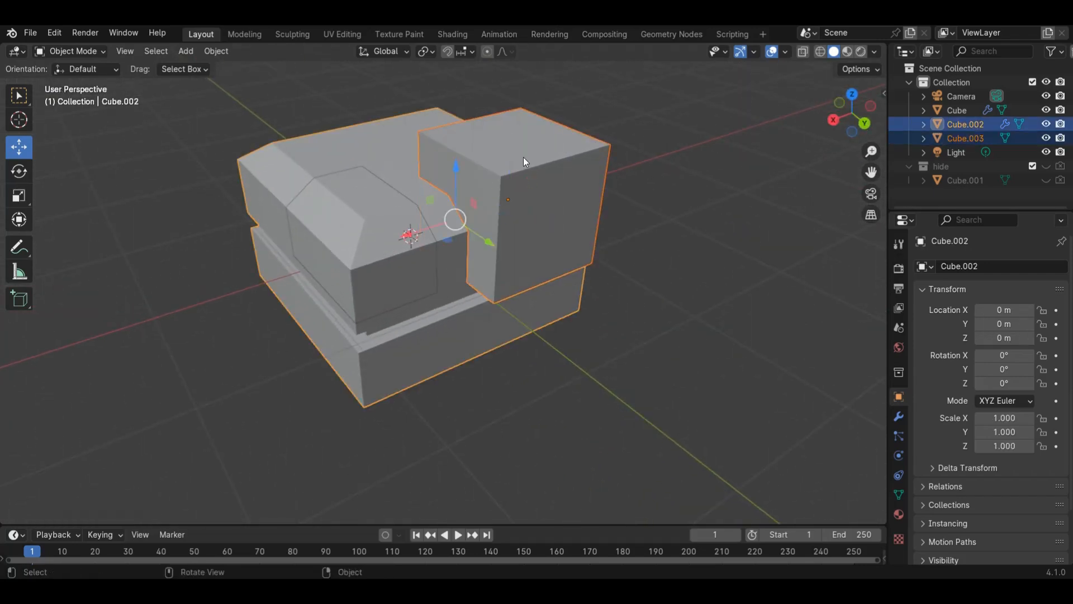
click(526, 165)
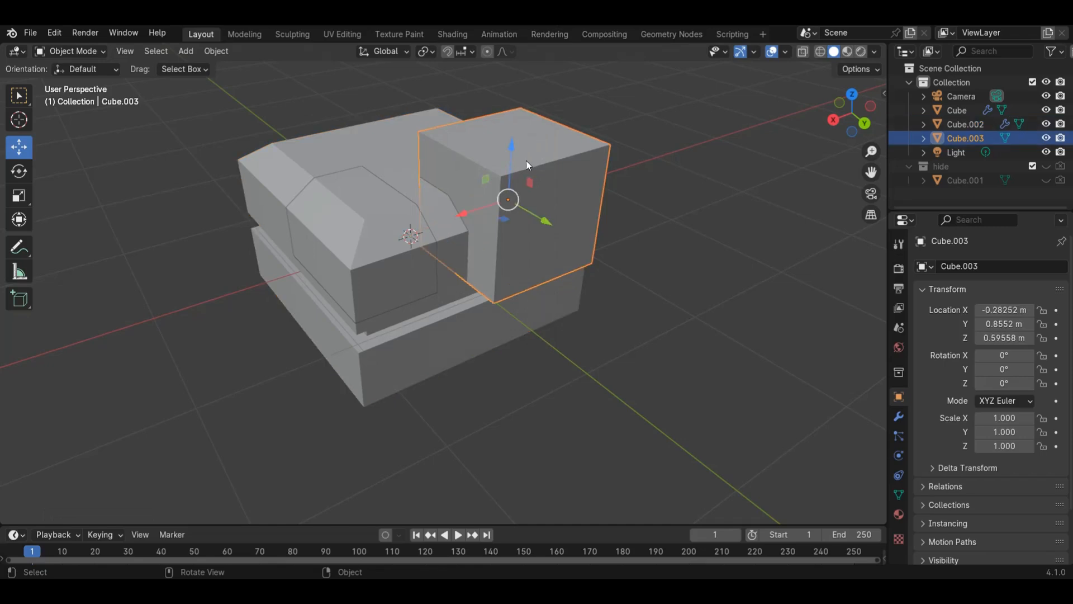
shift+click(405, 156)
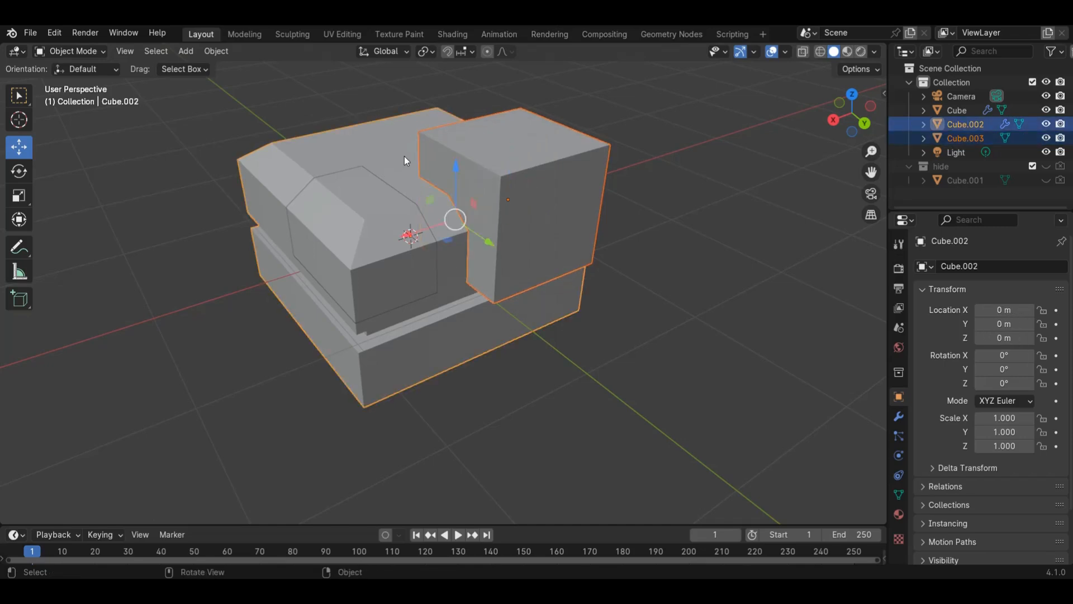
key(ctrl+shift+b)
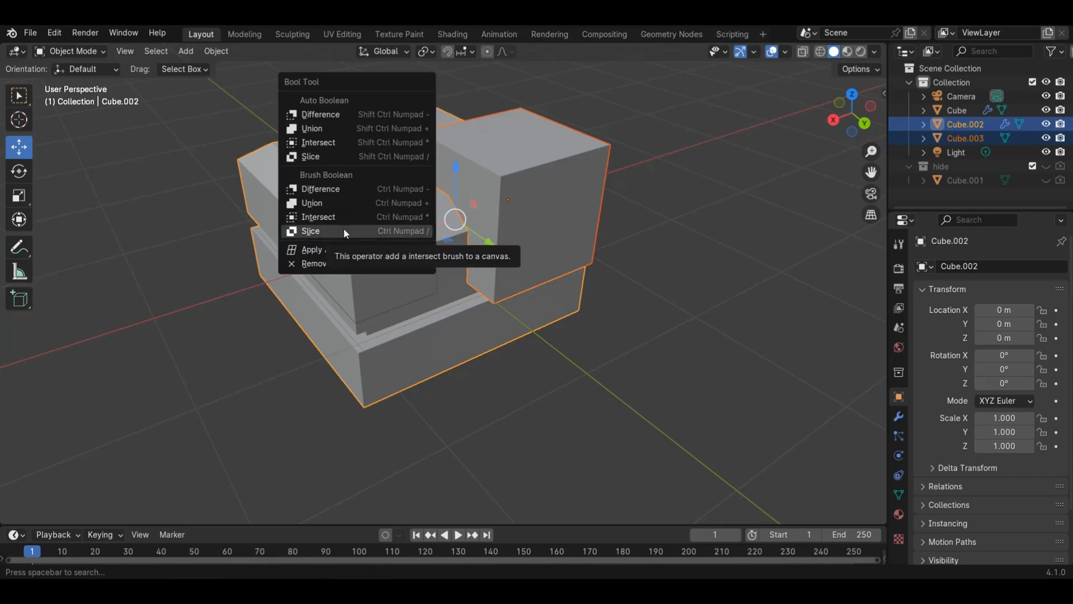
click(343, 190)
click(757, 143)
click(572, 194)
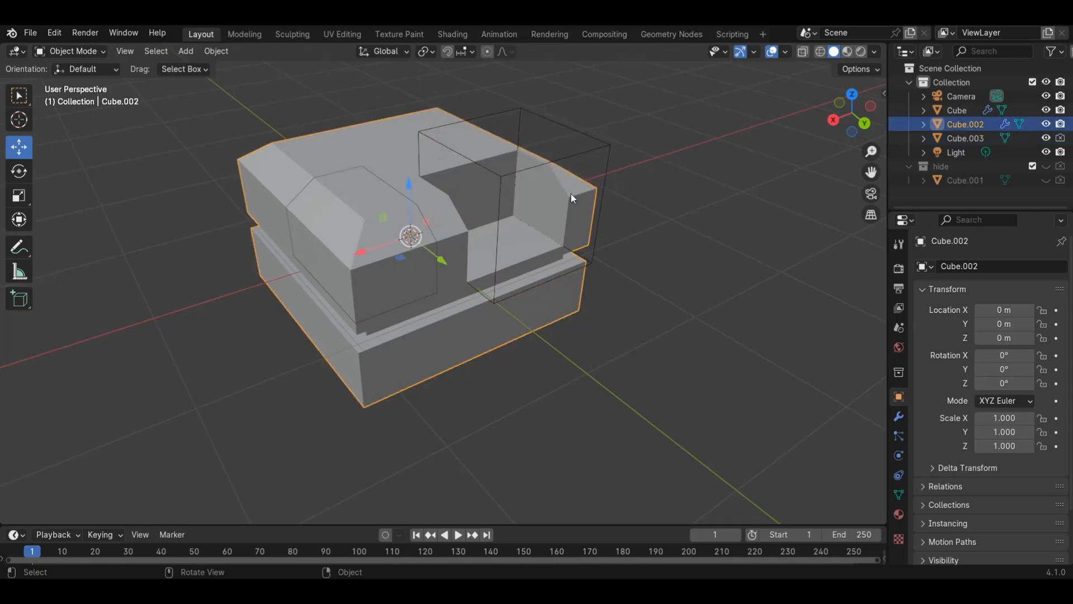
Step: Move the new wireframe cutter cube to the existing "hide" collection
middle_drag(759, 131, 750, 177)
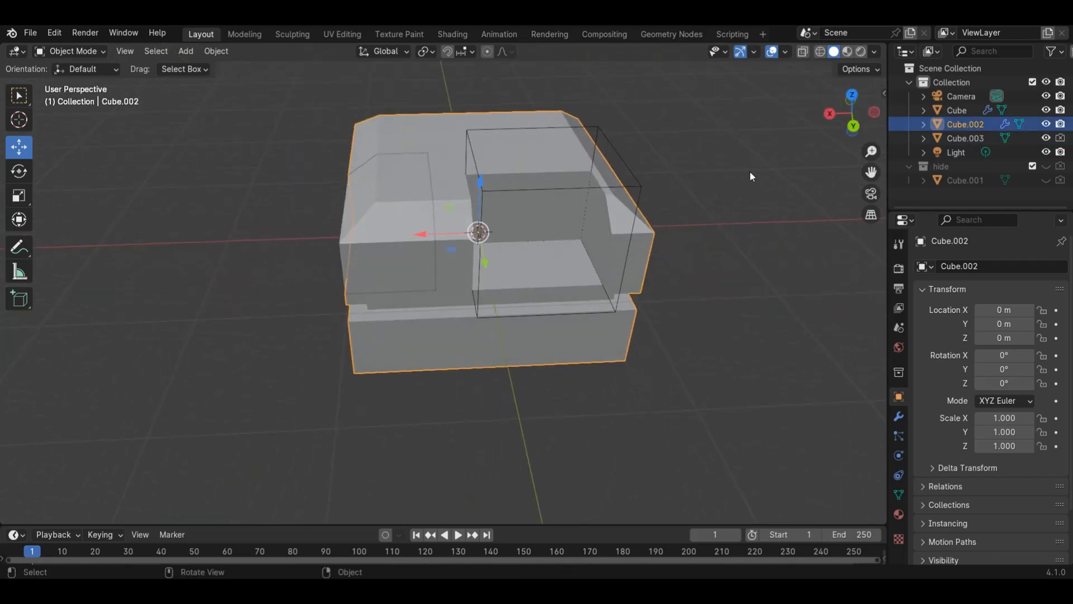
click(643, 185)
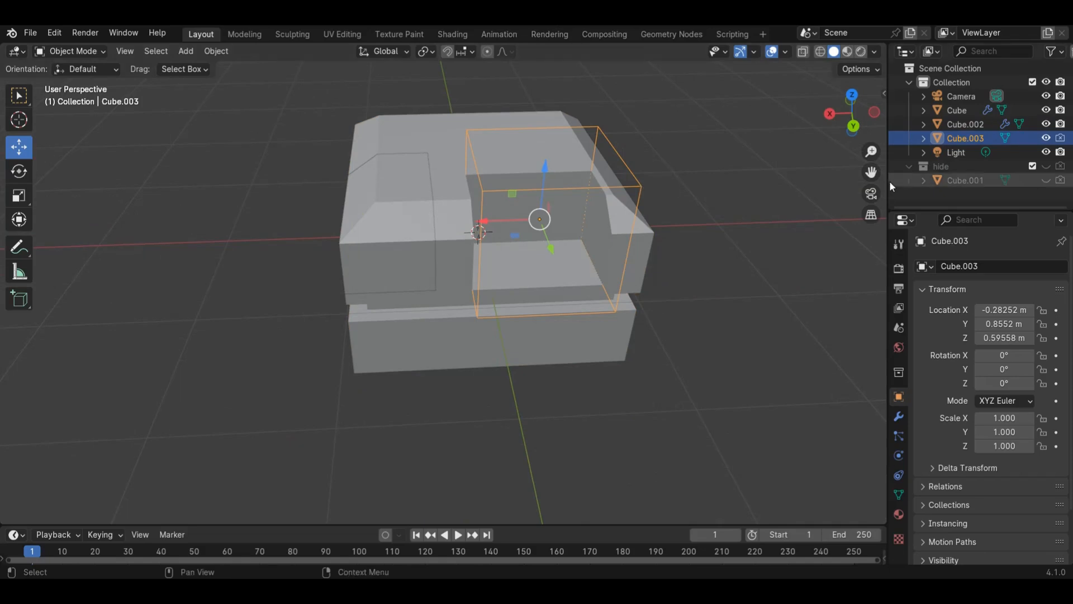
key(m)
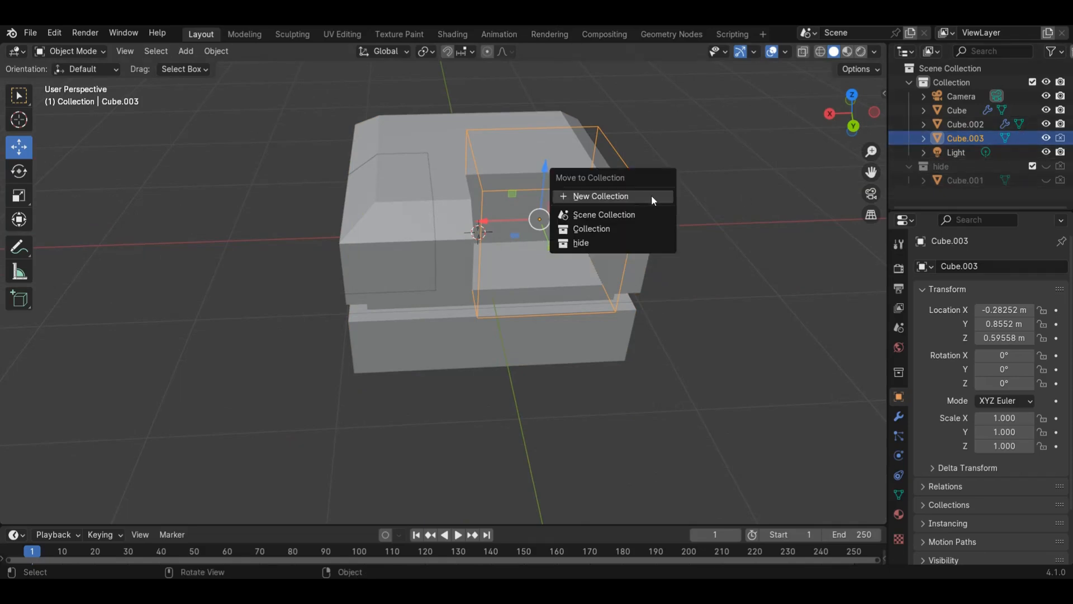
click(636, 245)
Step: Examine the rectangular notch in the box from several angles, comparing the base mesh in Edit Mode with the boolean result in Object Mode
middle_drag(786, 146, 736, 162)
click(606, 217)
scroll(790, 180, up, 3)
scroll(794, 177, down, 2)
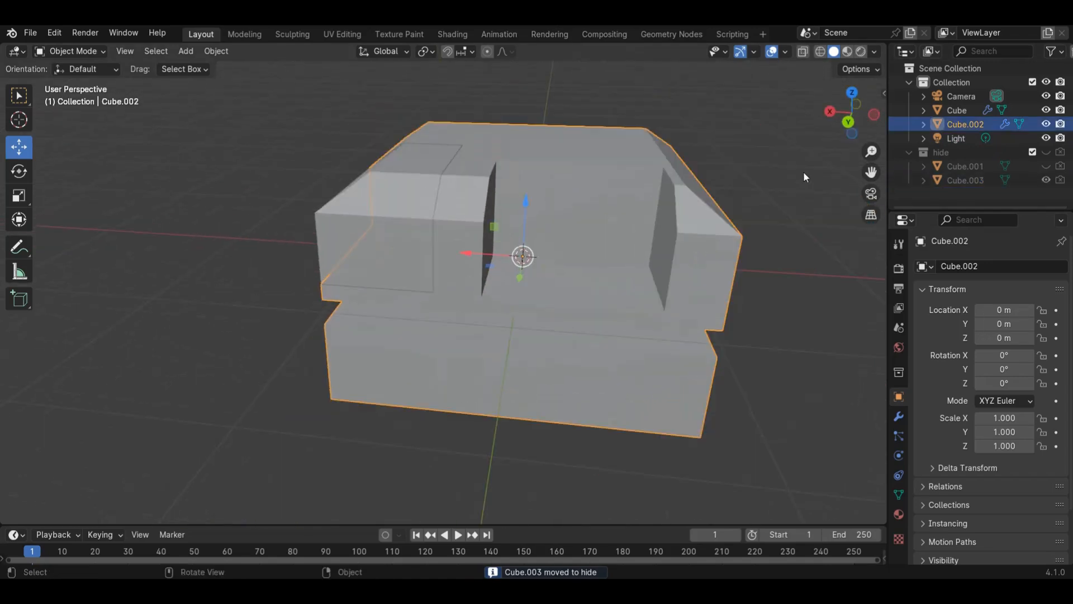
key(Tab)
scroll(802, 174, down, 2)
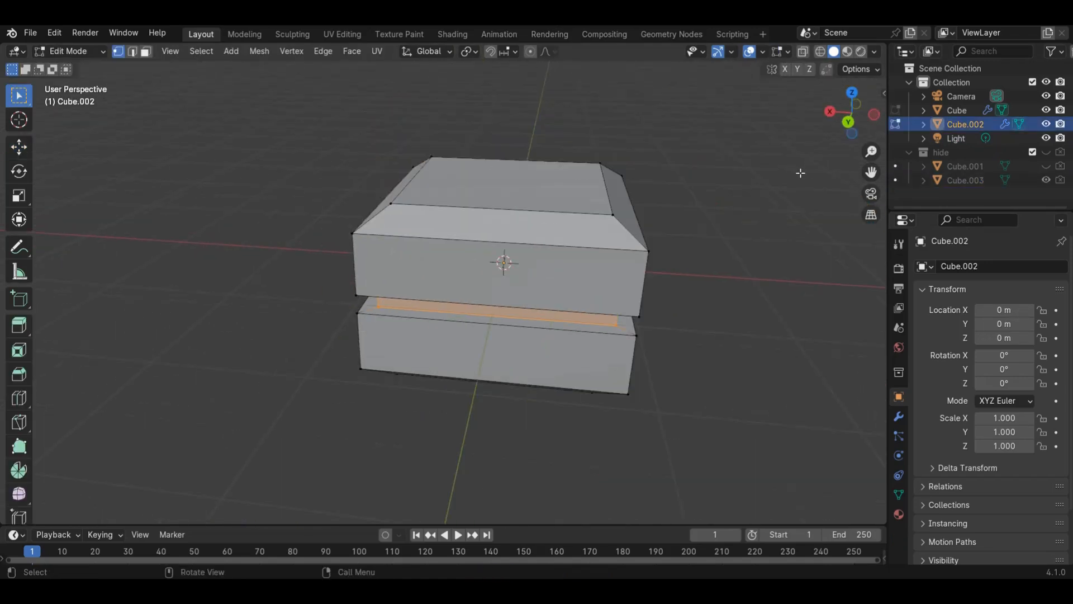
click(796, 176)
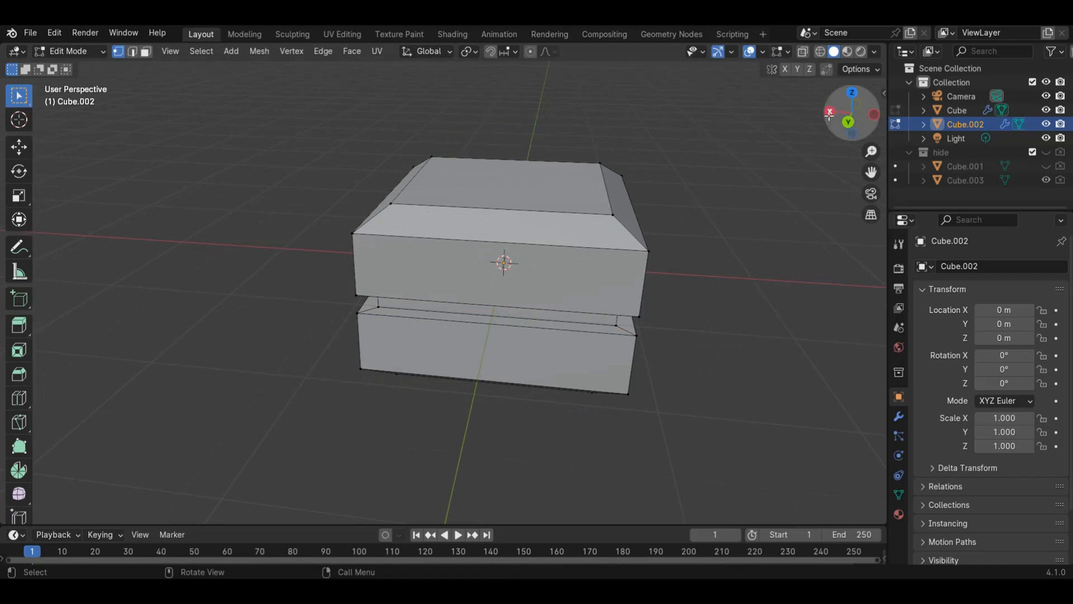
mouse_move(842, 118)
mouse_down()
mouse_move(726, 104)
mouse_move(848, 135)
mouse_up()
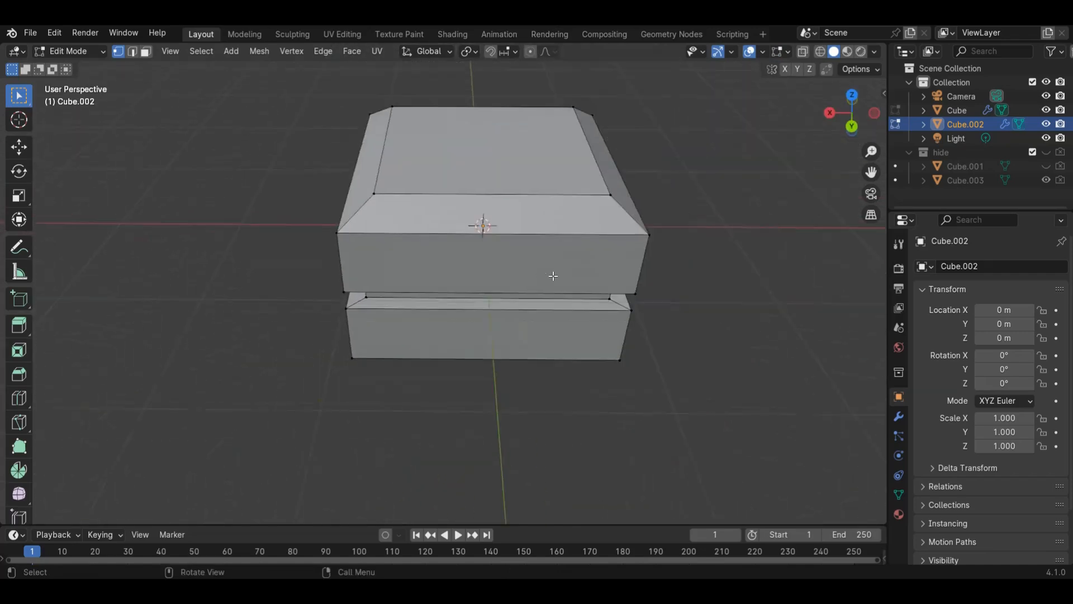
scroll(554, 239, down, 1)
key(Tab)
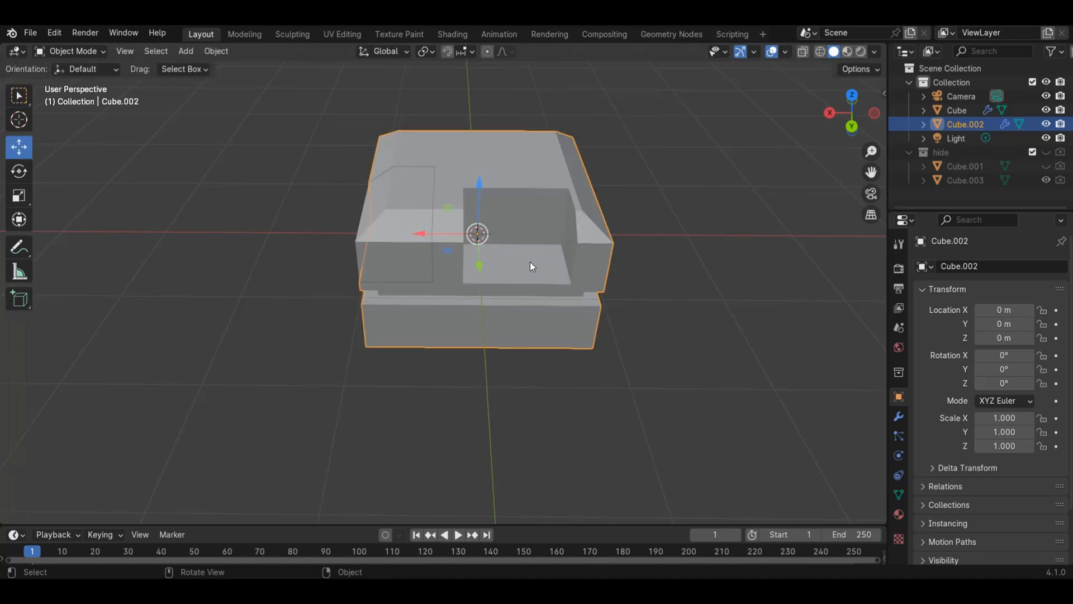
key(Tab)
key(Tab)
drag(829, 98, 727, 100)
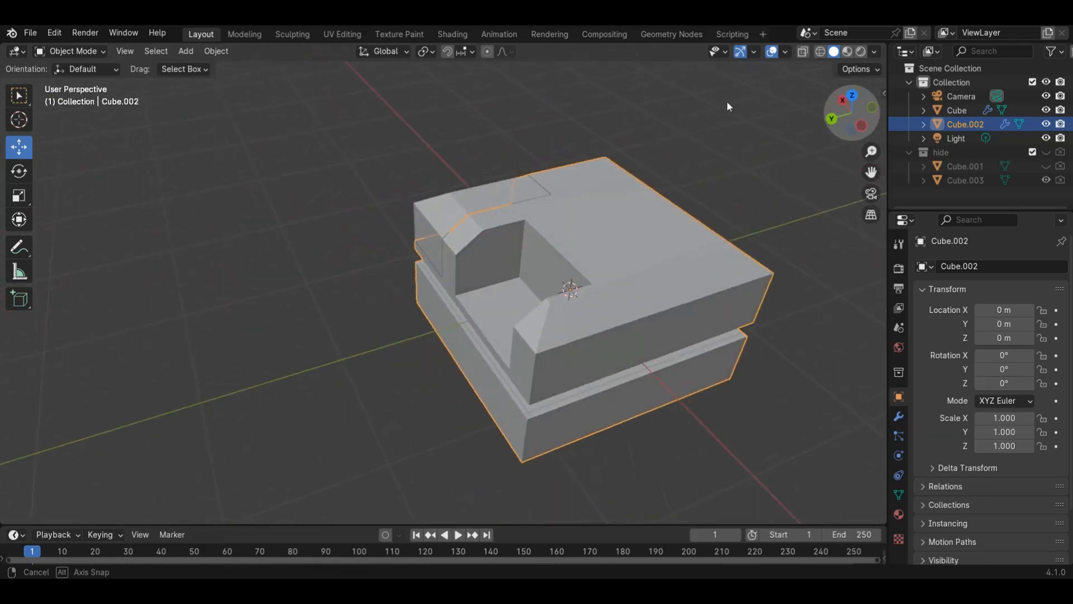
scroll(579, 271, up, 5)
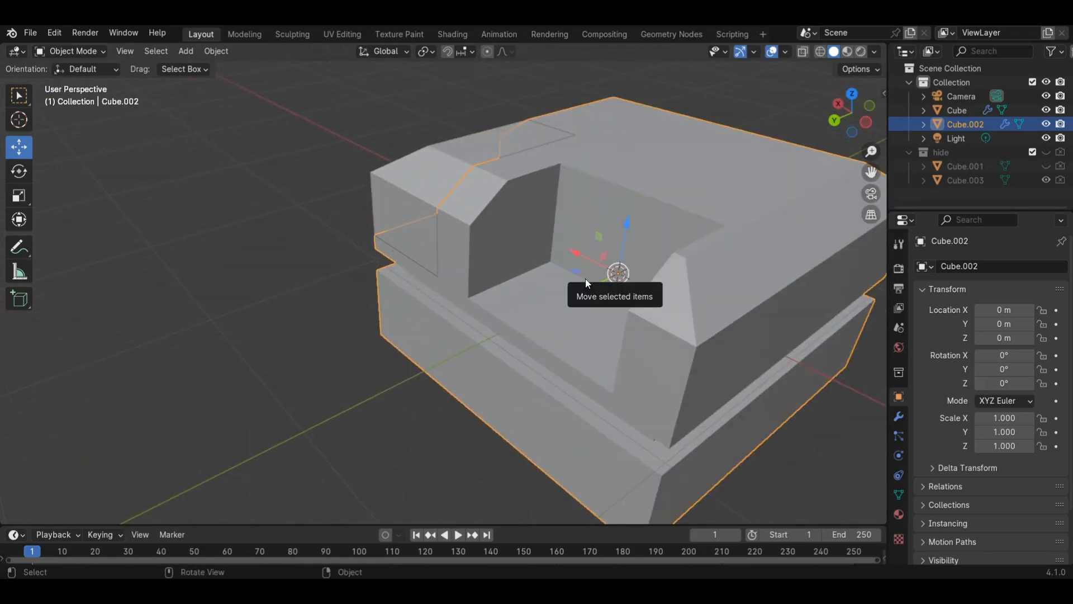
Step: Display the grooved box's modifier stack and view its notch from the other side
drag(870, 172, 771, 142)
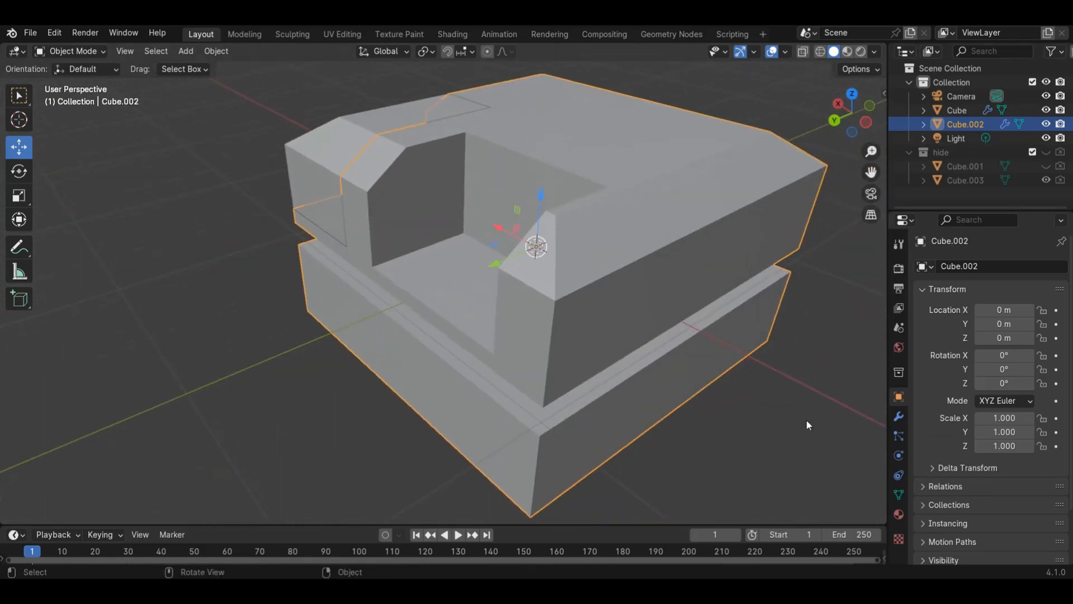
click(899, 415)
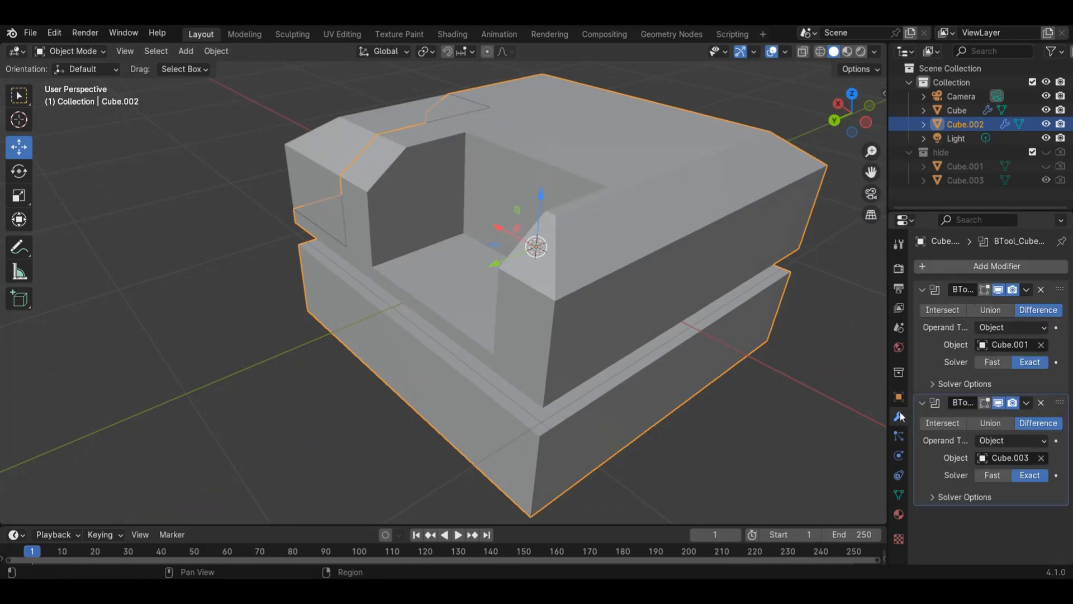
drag(851, 114, 690, 199)
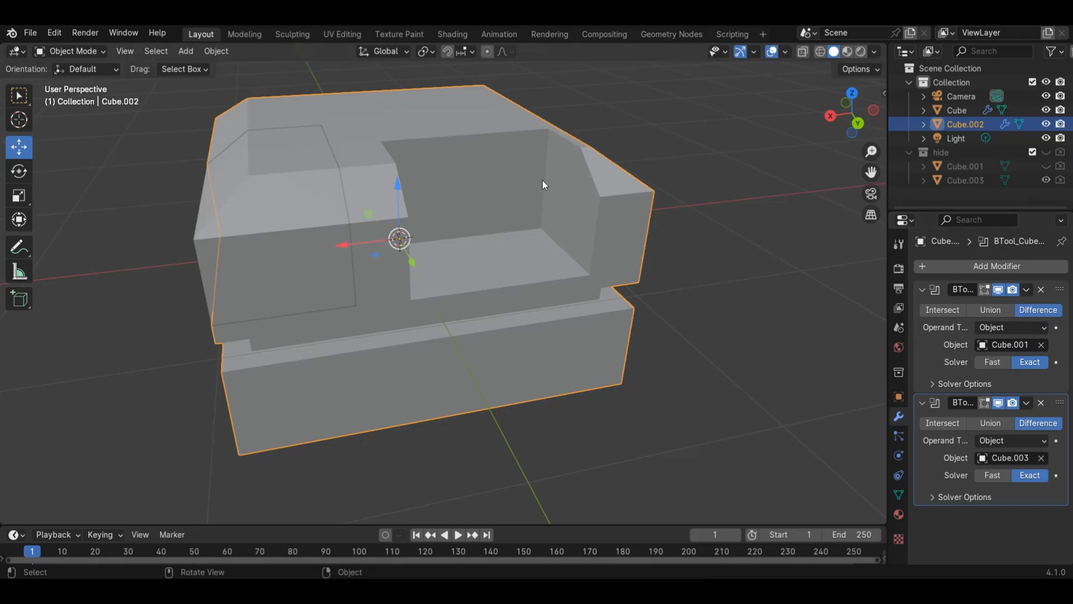
Step: Apply both Boolean Difference modifiers, Cube.001 and Cube.003, on the grooved box
click(1026, 289)
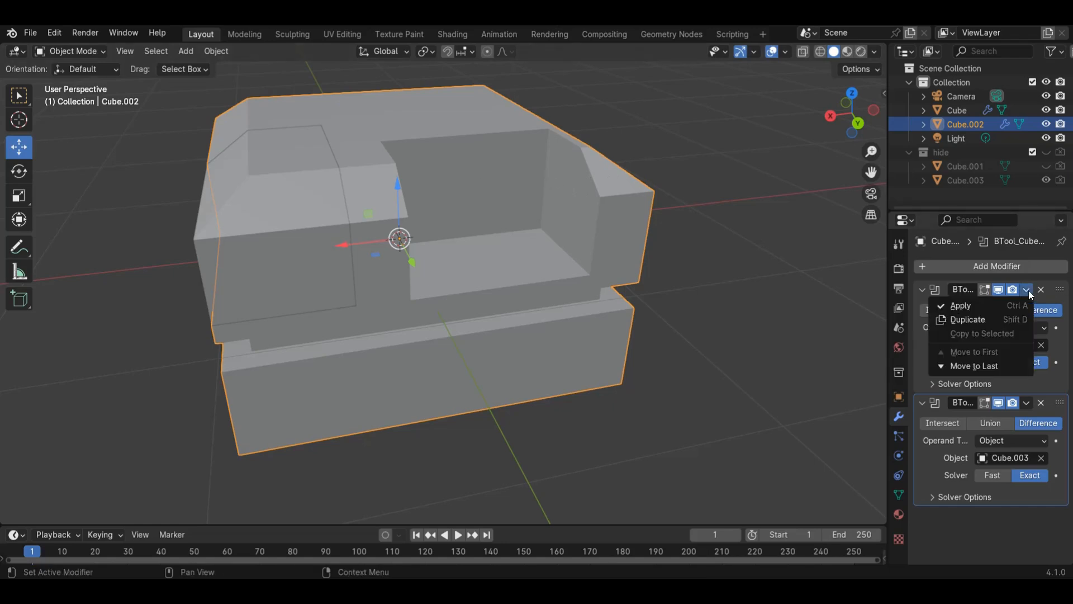
click(1000, 290)
click(1002, 290)
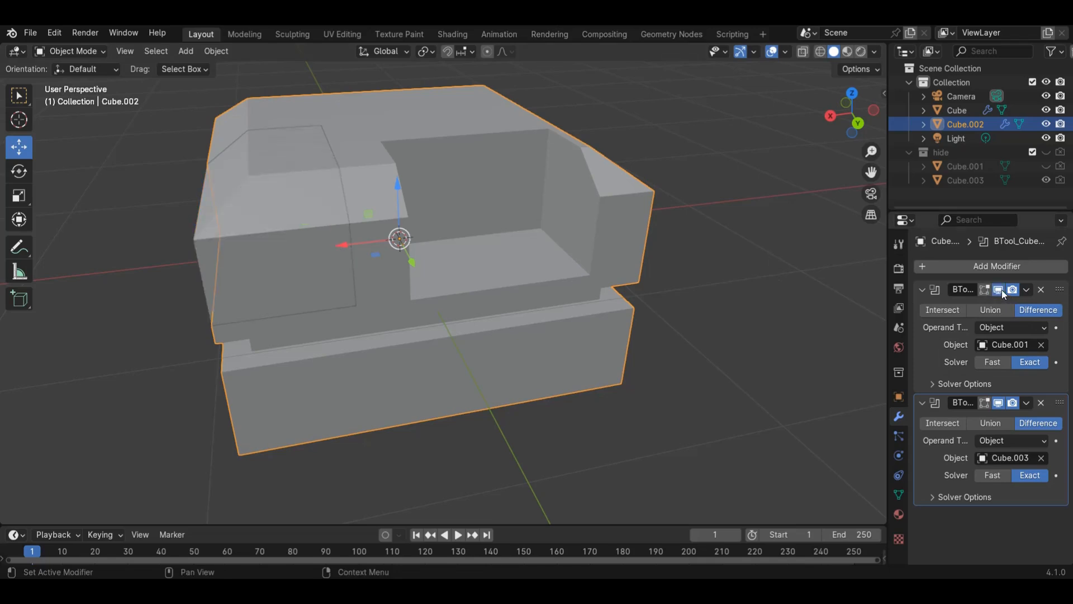
click(1026, 290)
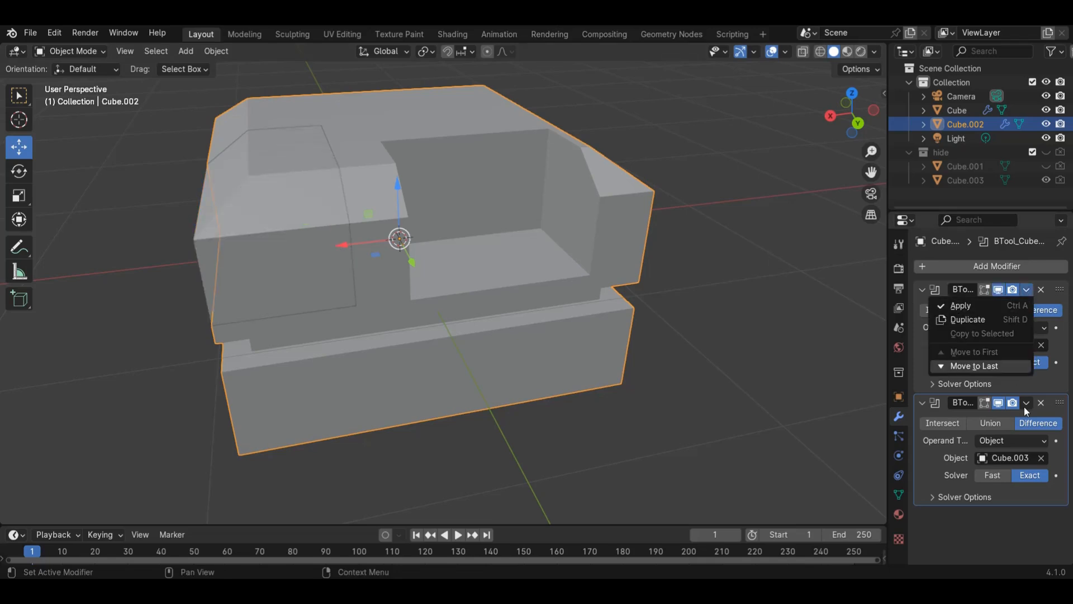
click(1025, 290)
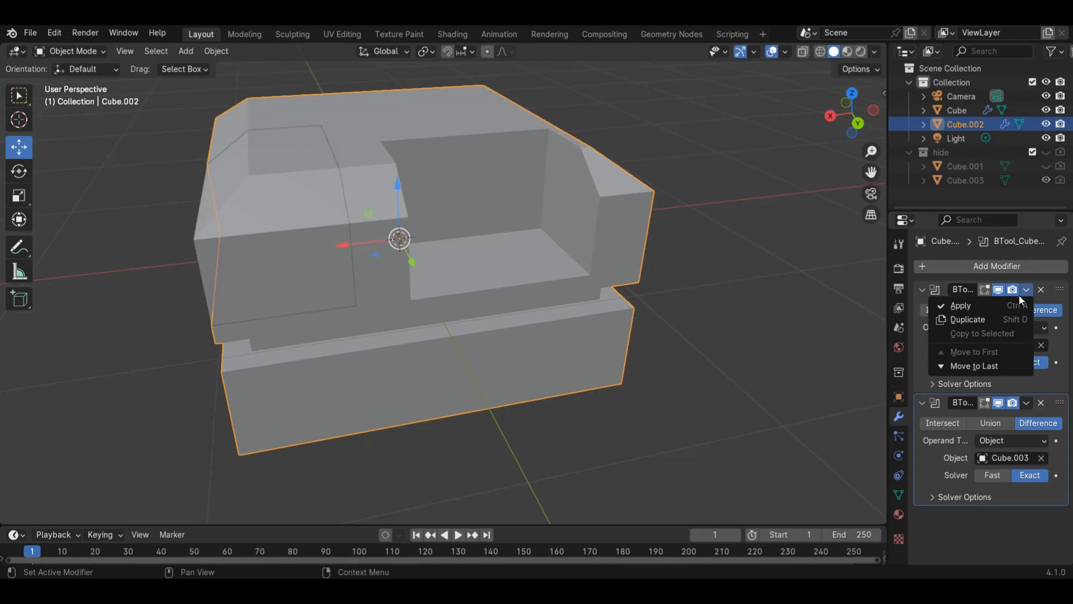
click(1013, 302)
click(1027, 291)
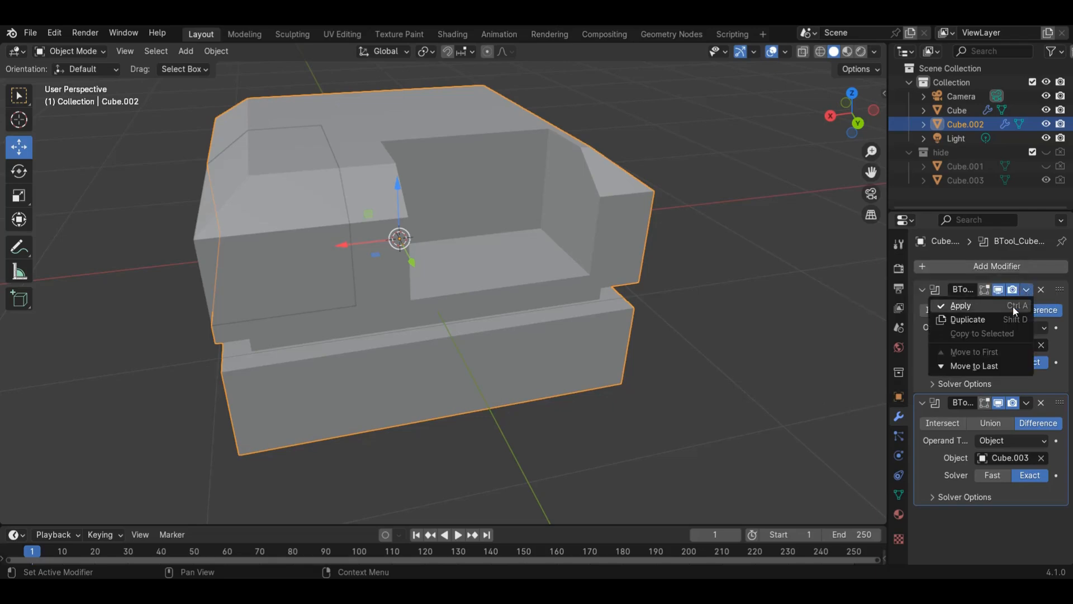
click(1012, 306)
click(1008, 305)
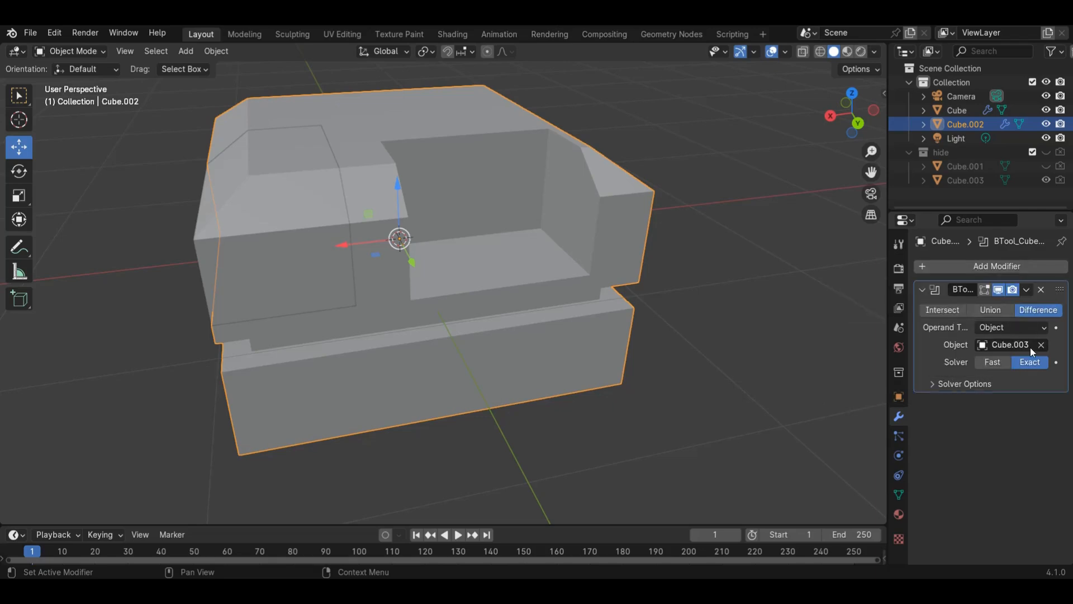
click(1027, 291)
click(1012, 308)
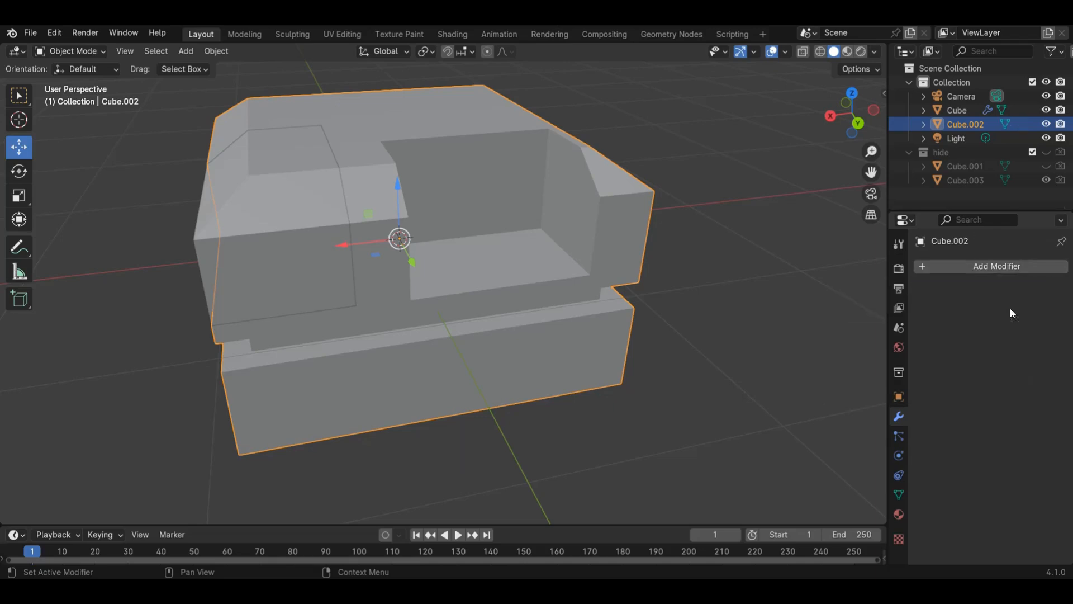
Step: Inspect the box's mesh around the notch in Edit Mode with the modifiers applied
click(735, 177)
drag(856, 109, 783, 103)
click(492, 236)
key(Tab)
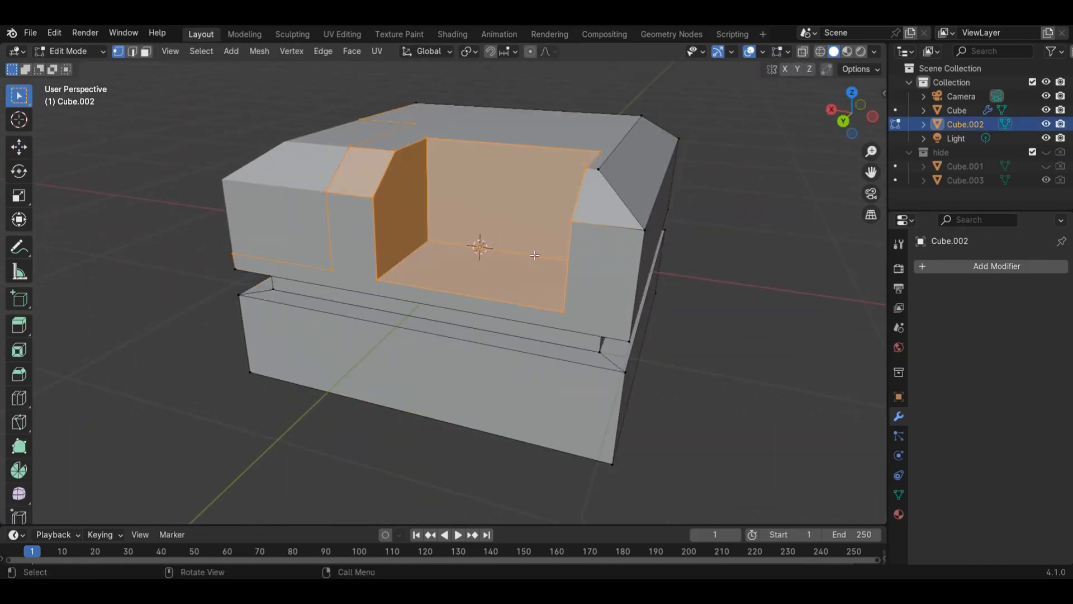
key(alt+a)
middle_drag(728, 160, 781, 150)
Step: Undo the application of both Boolean modifiers on the grooved box
key(ctrl+z)
key(ctrl+z)
key(ctrl+z)
key(ctrl+z)
key(ctrl+z)
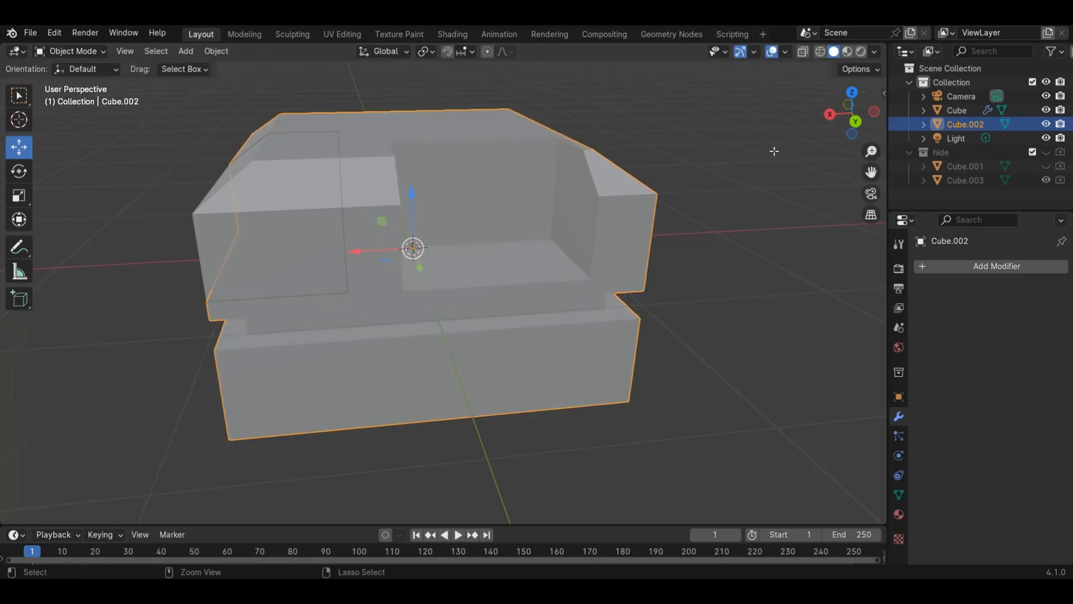
key(ctrl+z)
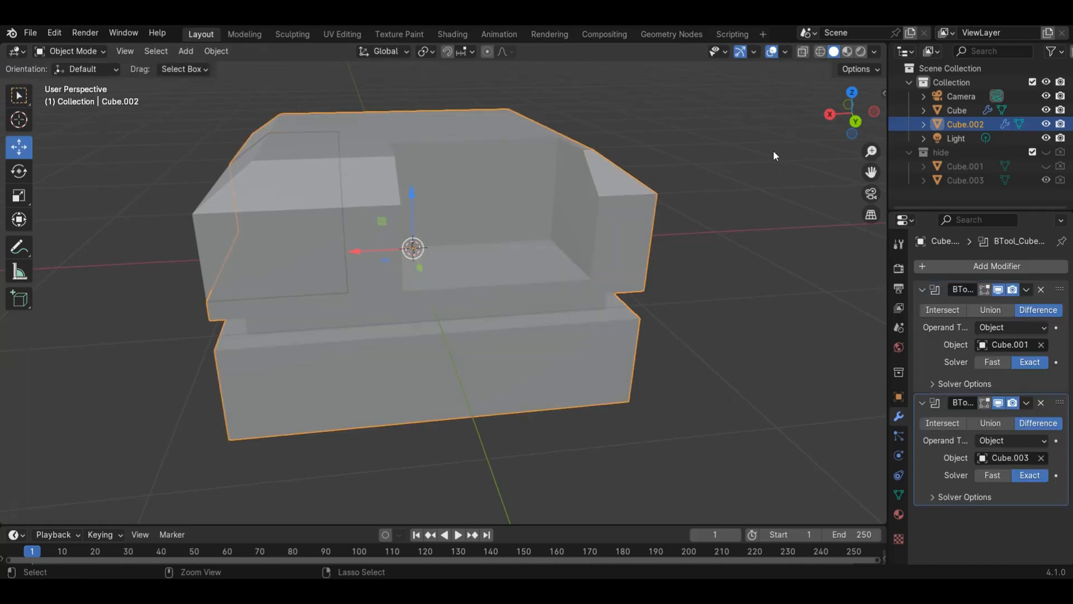
Step: Compare the box's base mesh in Edit Mode with its live boolean result in Object Mode, close up and from afar
key(Tab)
key(Tab)
key(Tab)
key(Tab)
middle_drag(851, 149, 797, 149)
scroll(616, 266, up, 5)
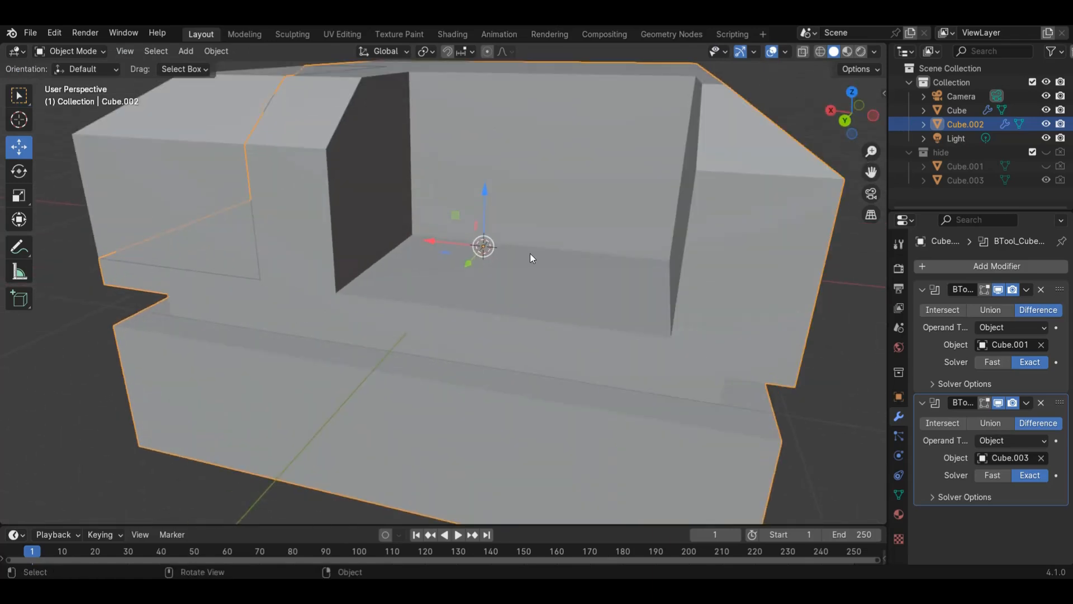
scroll(530, 253, down, 4)
scroll(730, 166, down, 3)
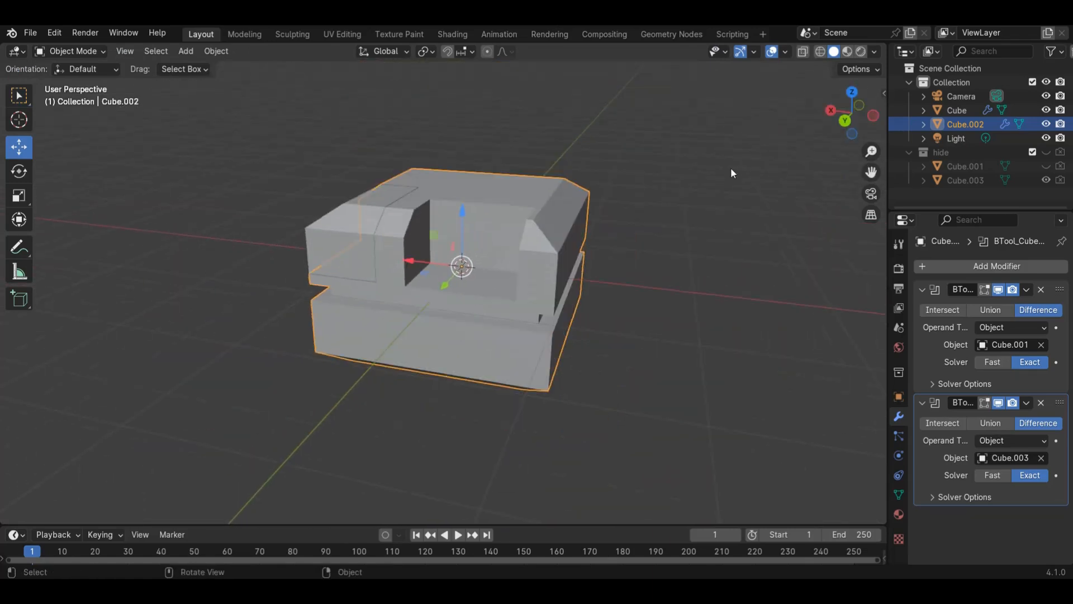
Step: Place the 3D cursor at the notch's inner floor corner and add a cube mesh there
drag(855, 114, 855, 180)
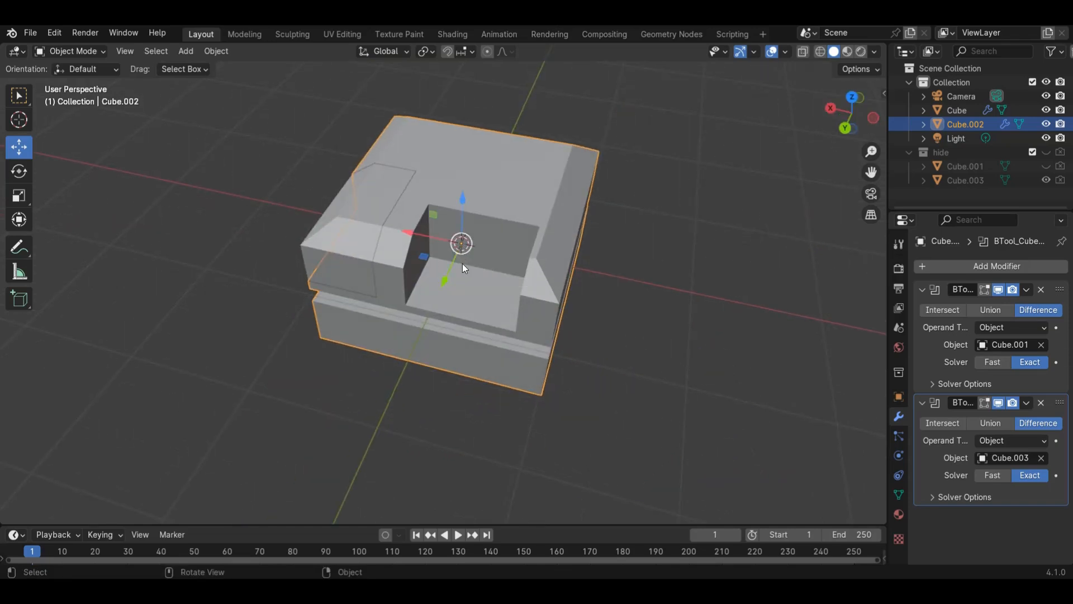
scroll(463, 266, up, 4)
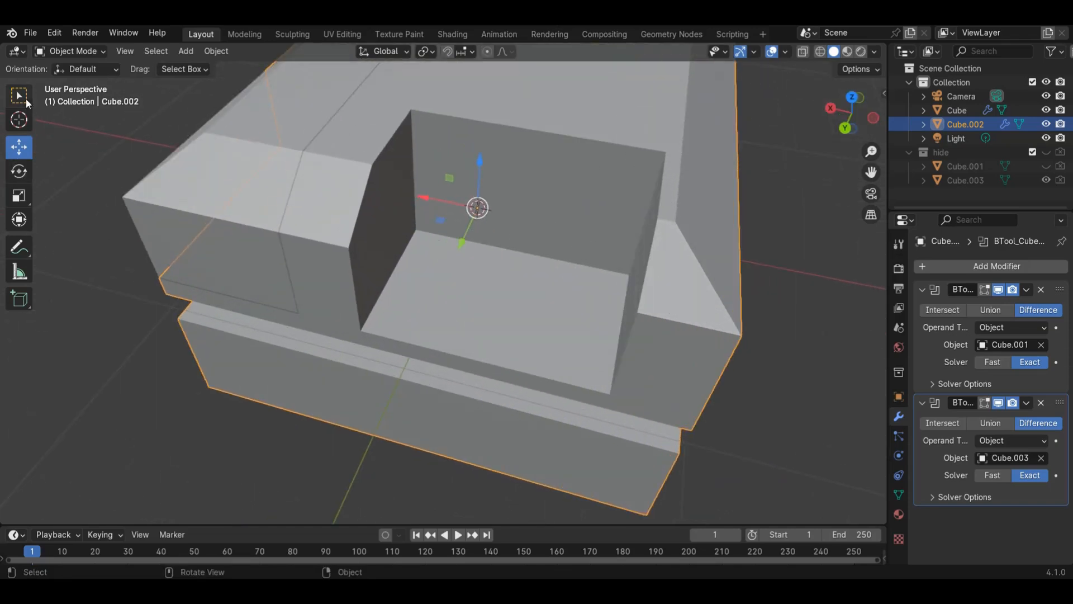
click(19, 120)
drag(437, 240, 415, 229)
key(shift+a)
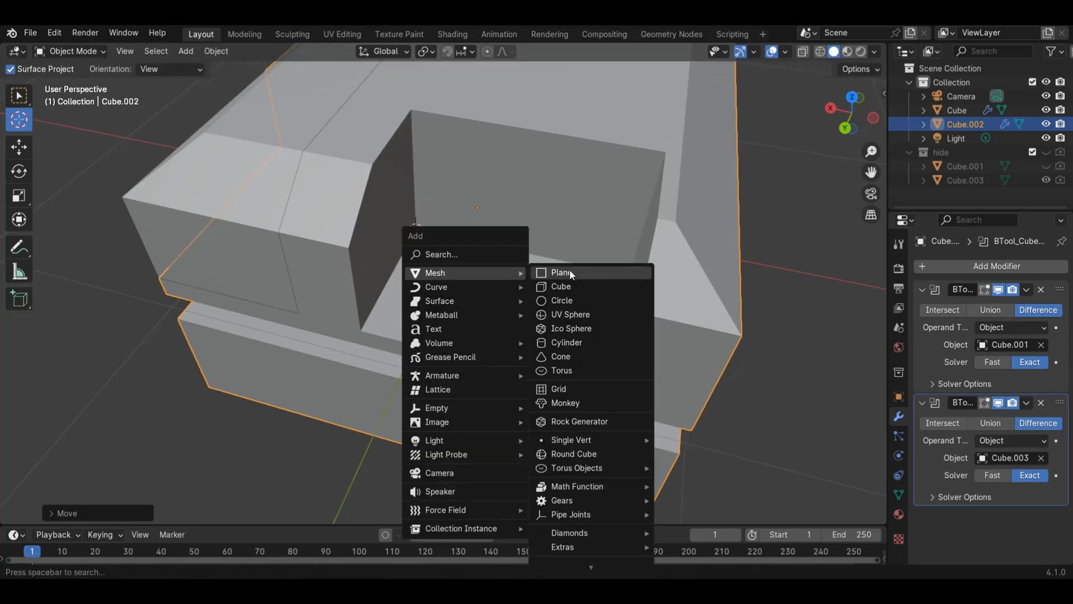
click(561, 287)
Step: Scale the new cube down uniformly until it is smaller than the notch
scroll(562, 296, down, 5)
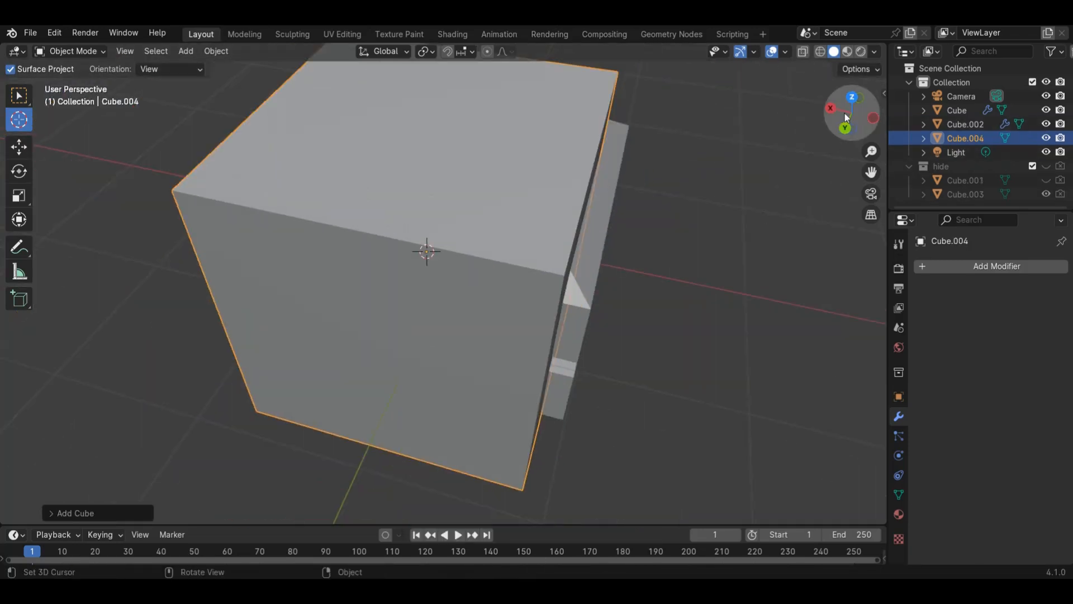
click(851, 99)
drag(824, 134, 583, 298)
click(19, 194)
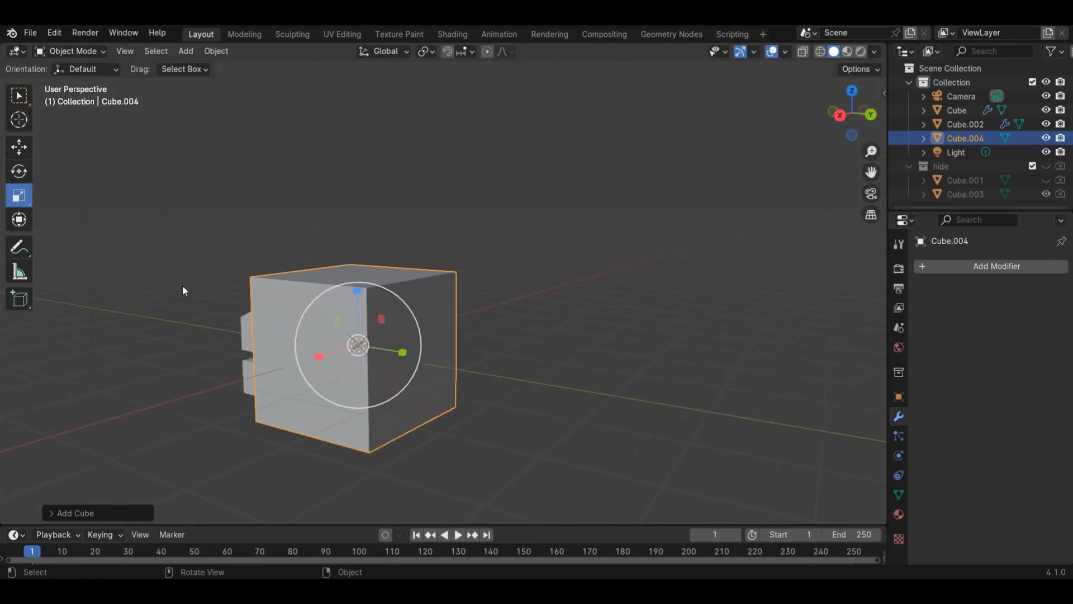
drag(411, 363, 391, 323)
key(s)
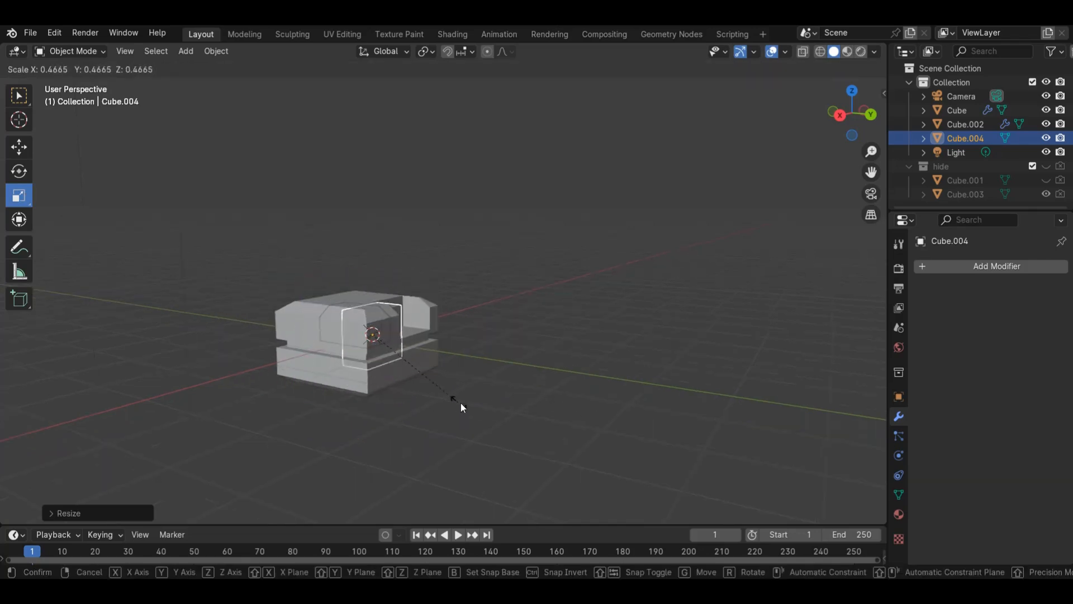
click(405, 376)
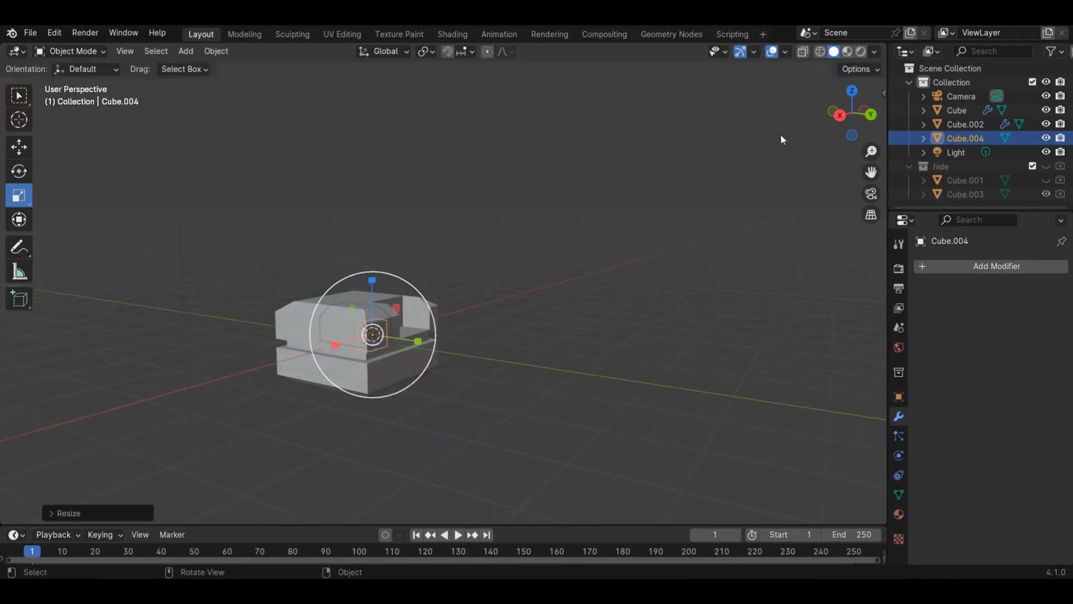
scroll(856, 162, up, 3)
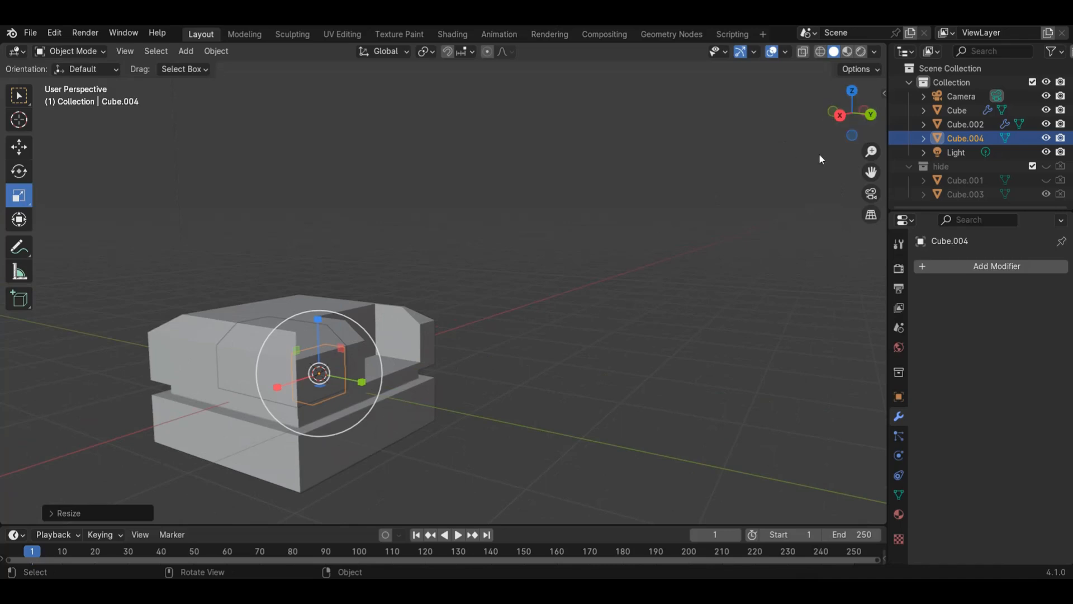
Step: Shift the small cube along the X axis toward the middle of the notch and check its position from above
click(872, 114)
scroll(608, 300, up, 4)
click(19, 147)
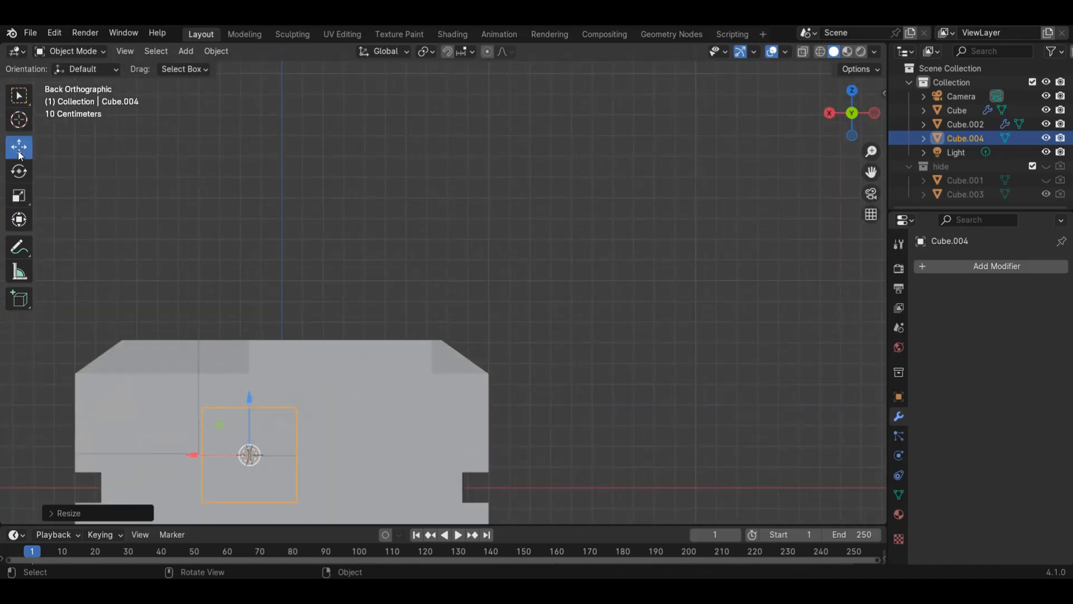
scroll(270, 397, down, 5)
drag(329, 344, 347, 344)
click(852, 90)
scroll(802, 236, down, 1)
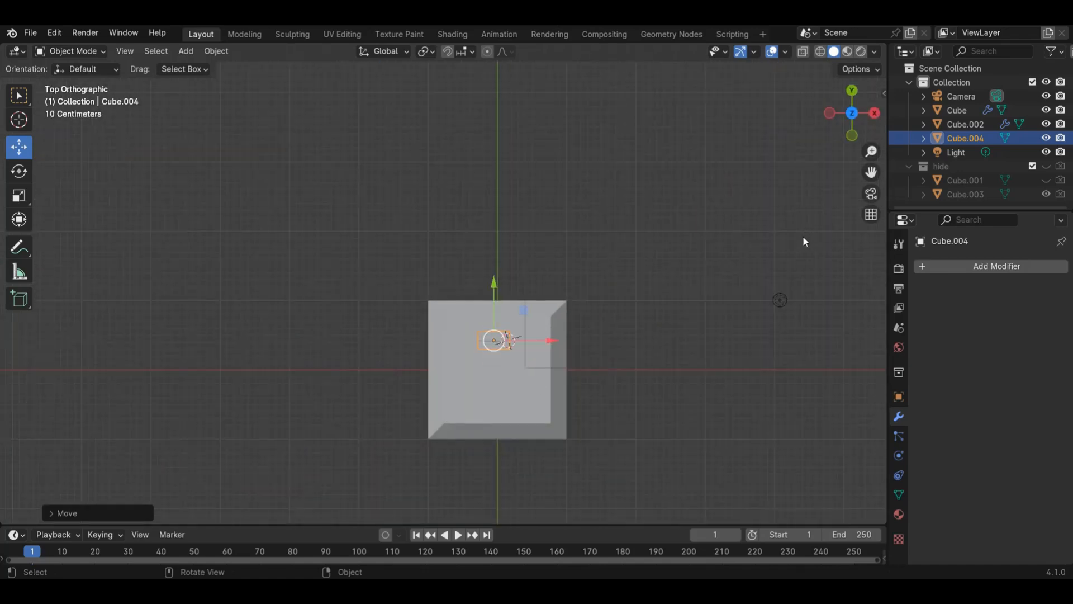
scroll(803, 236, up, 4)
Step: Flatten the small cube along the X axis into a thin upright slab
drag(847, 112, 616, 347)
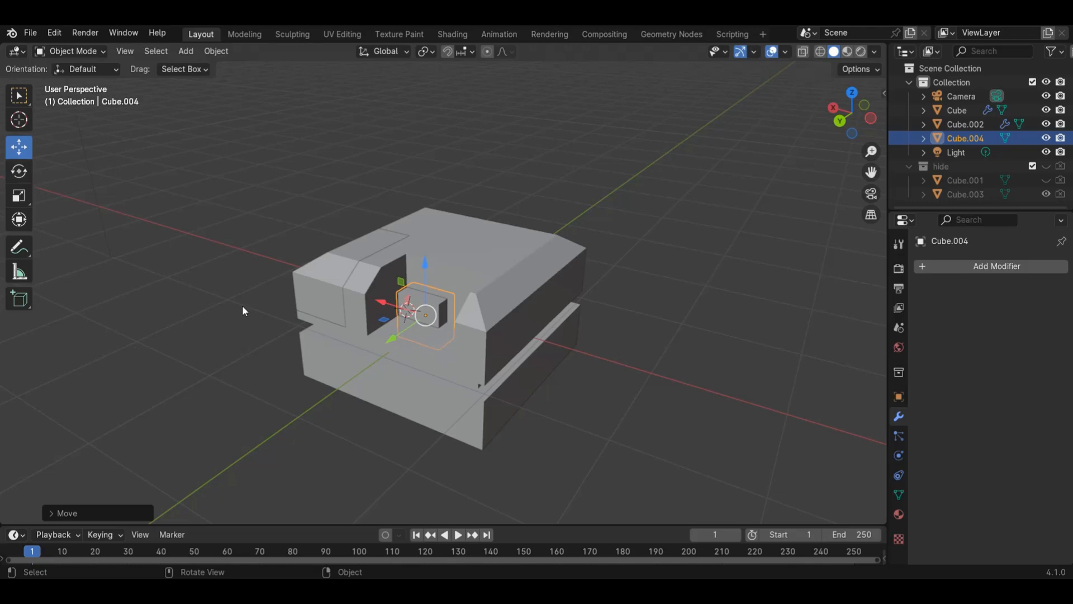
click(24, 197)
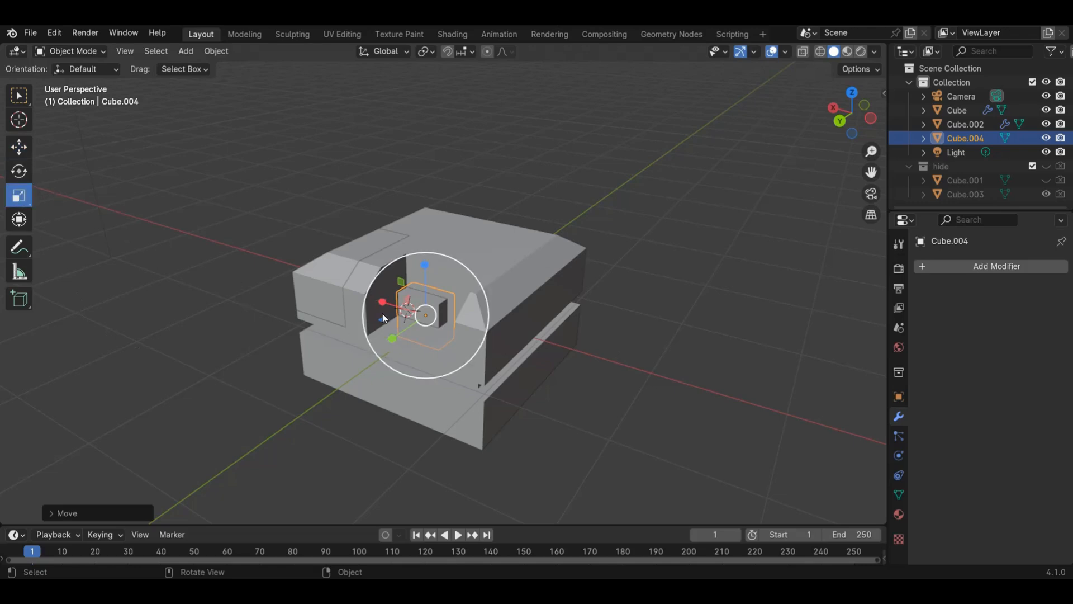
drag(382, 302, 428, 317)
scroll(492, 372, up, 5)
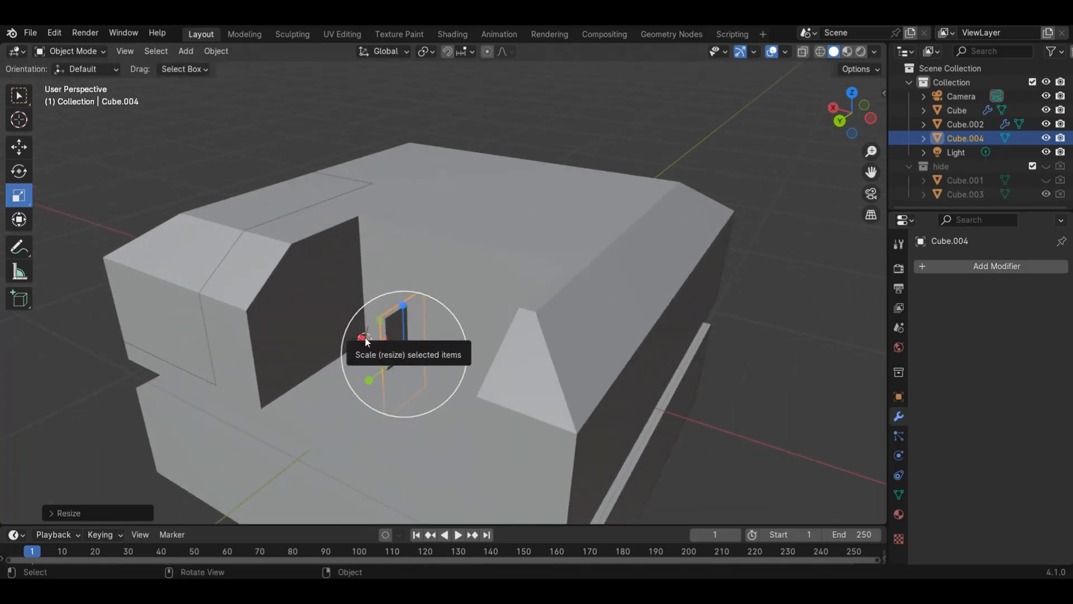
drag(365, 339, 386, 348)
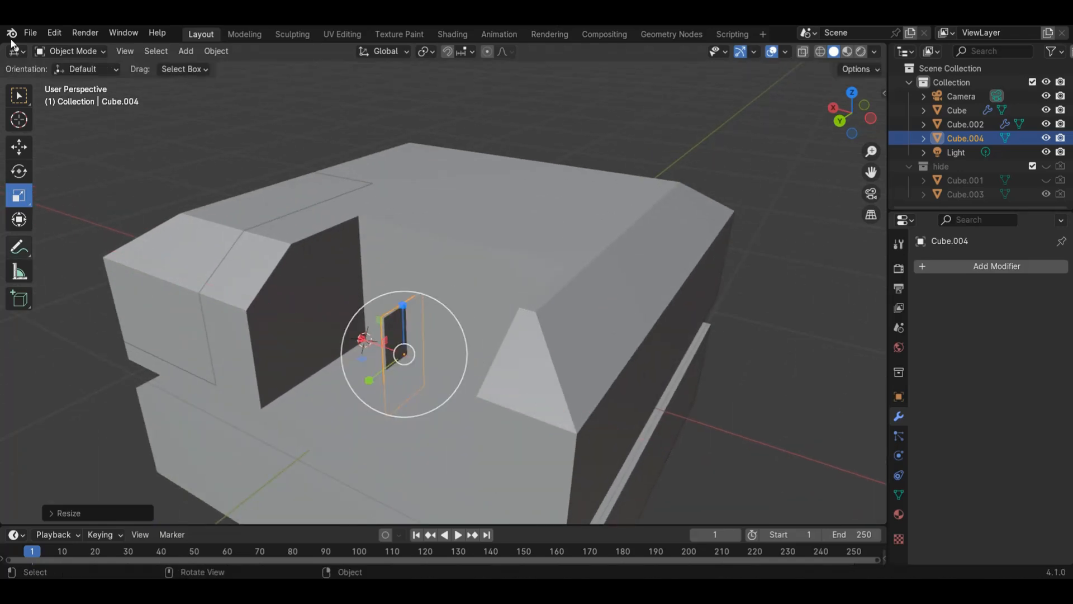
Step: Move the thin slab out along Y, up onto the notch floor, and against the notch's side wall
click(20, 147)
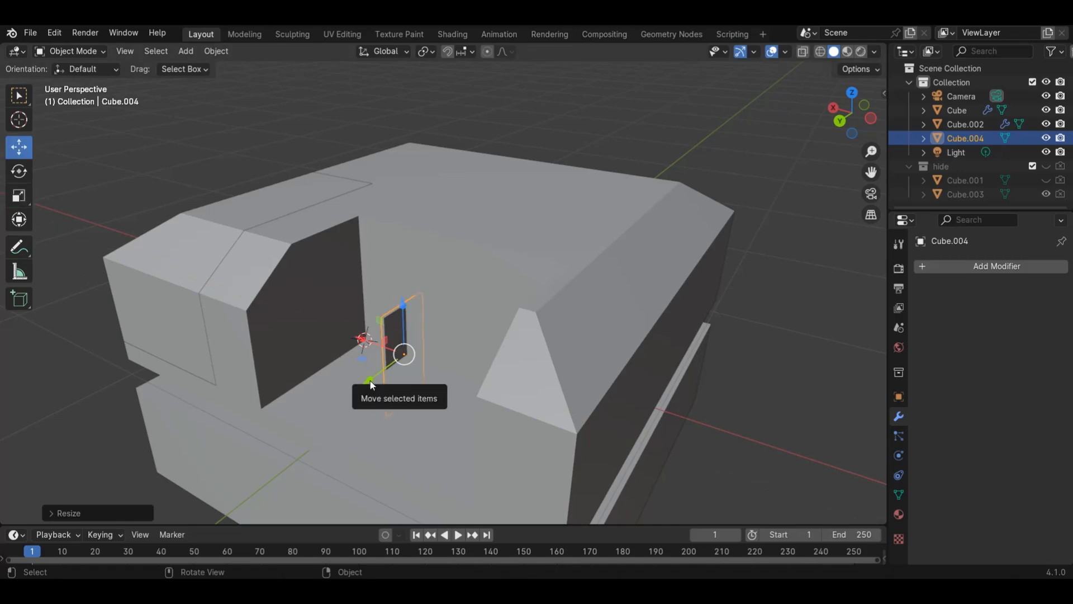
drag(362, 383, 318, 391)
drag(355, 344, 354, 262)
drag(870, 120, 61, 157)
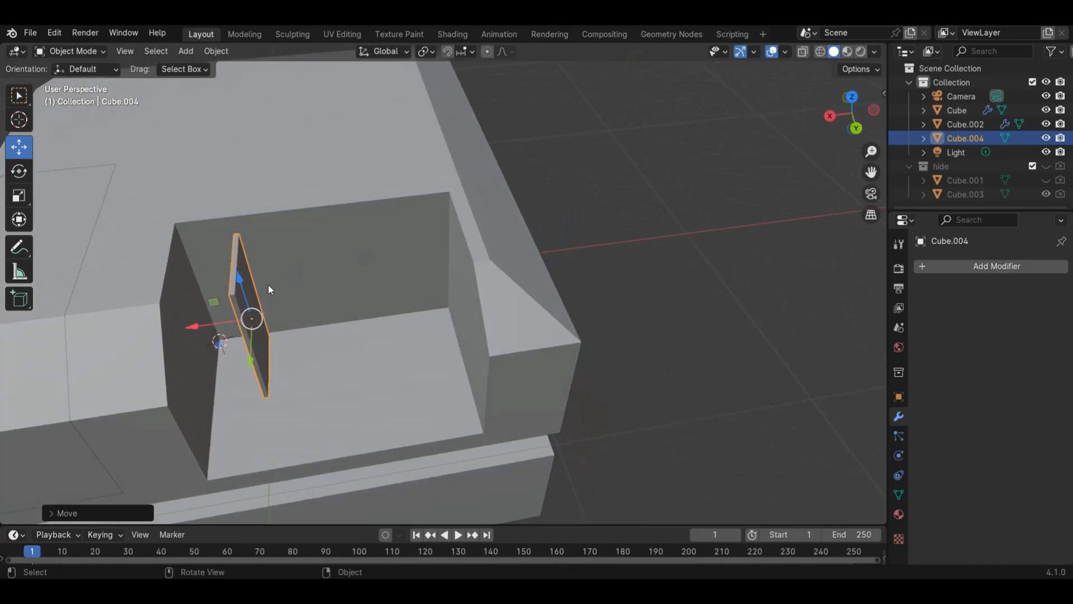
drag(199, 327, 133, 322)
drag(824, 130, 844, 122)
drag(399, 185, 405, 200)
Step: In Edit Mode, select all vertices at the slab's inner end using X-ray and move them along Y to the notch's inner corner
key(Tab)
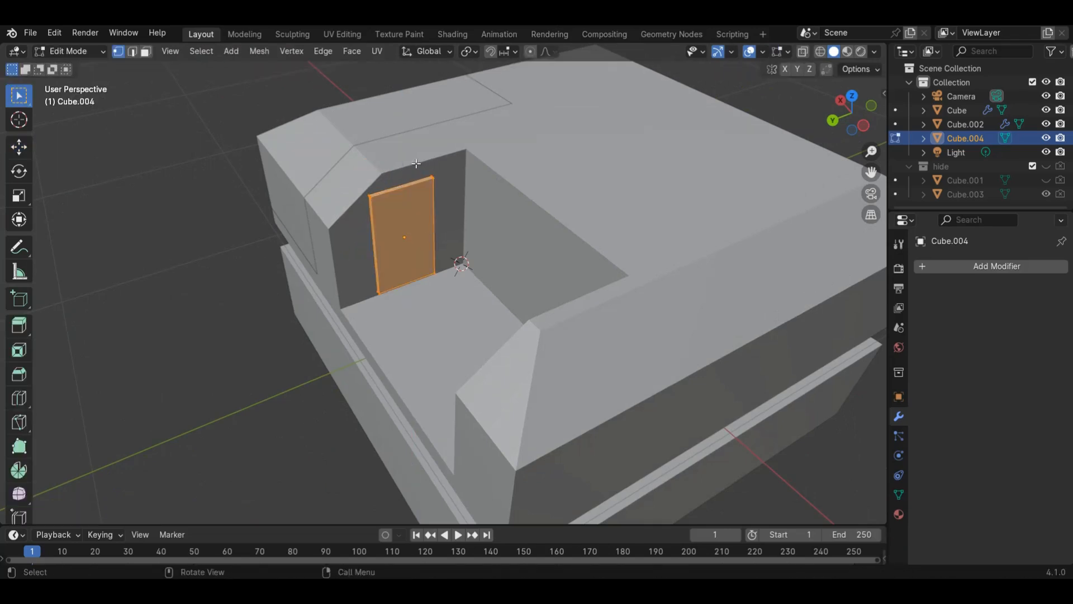
drag(416, 163, 615, 269)
click(802, 52)
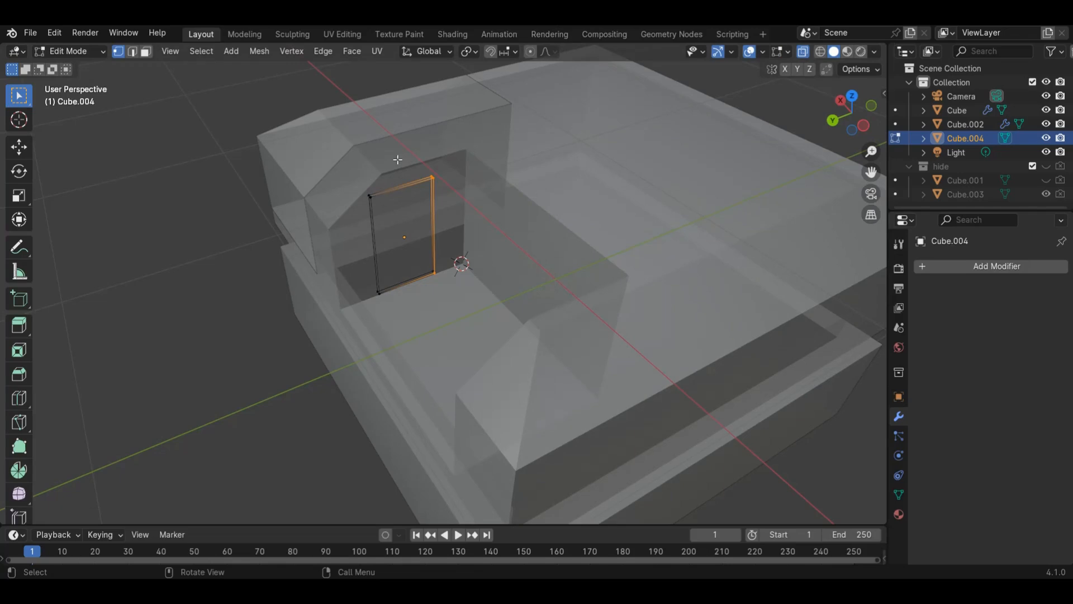
drag(398, 160, 467, 288)
click(801, 53)
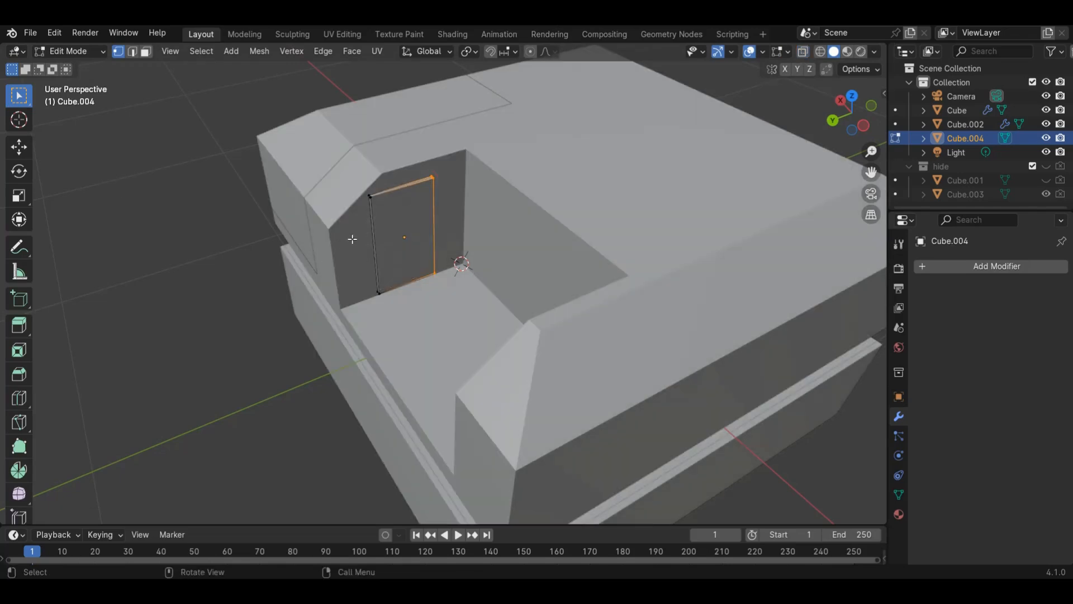
click(19, 145)
drag(382, 246, 416, 238)
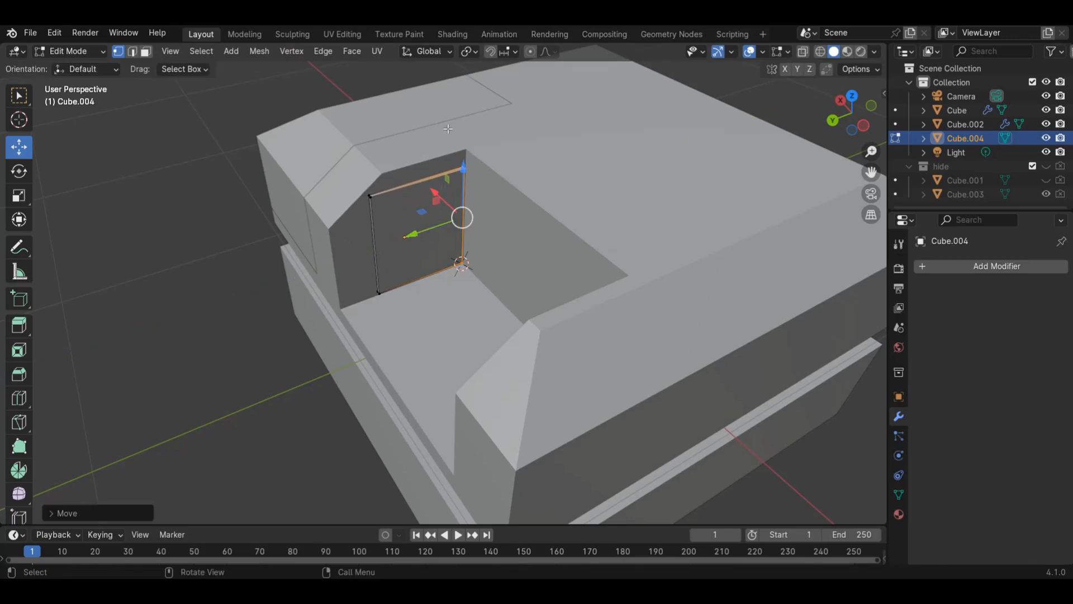
Step: Select the vertices at the slab's outer end and move them along Y flush with the notch's open side
drag(356, 175, 392, 325)
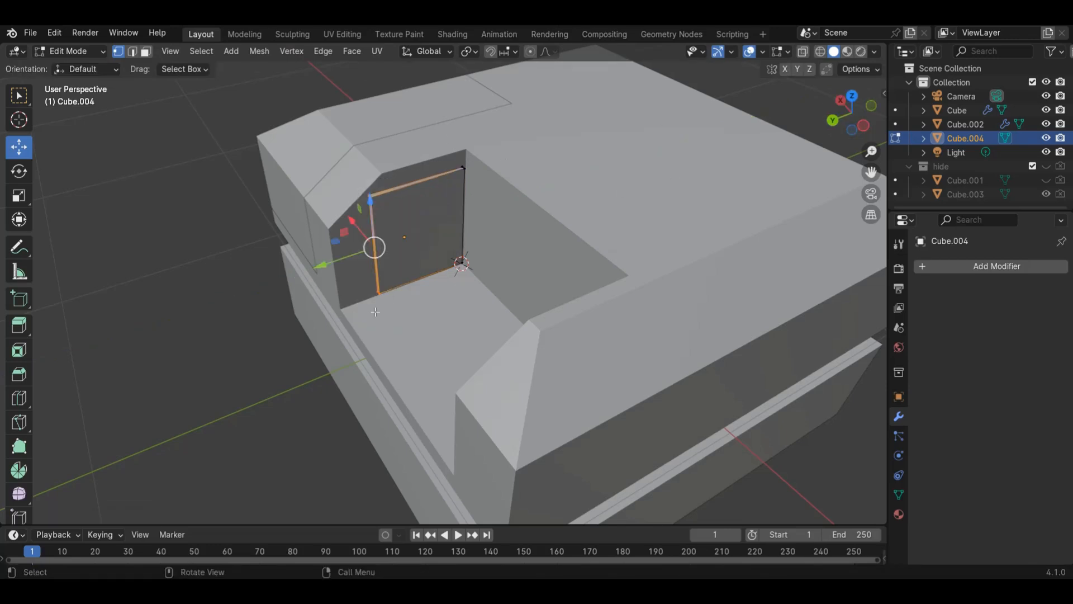
drag(340, 262, 346, 295)
click(804, 51)
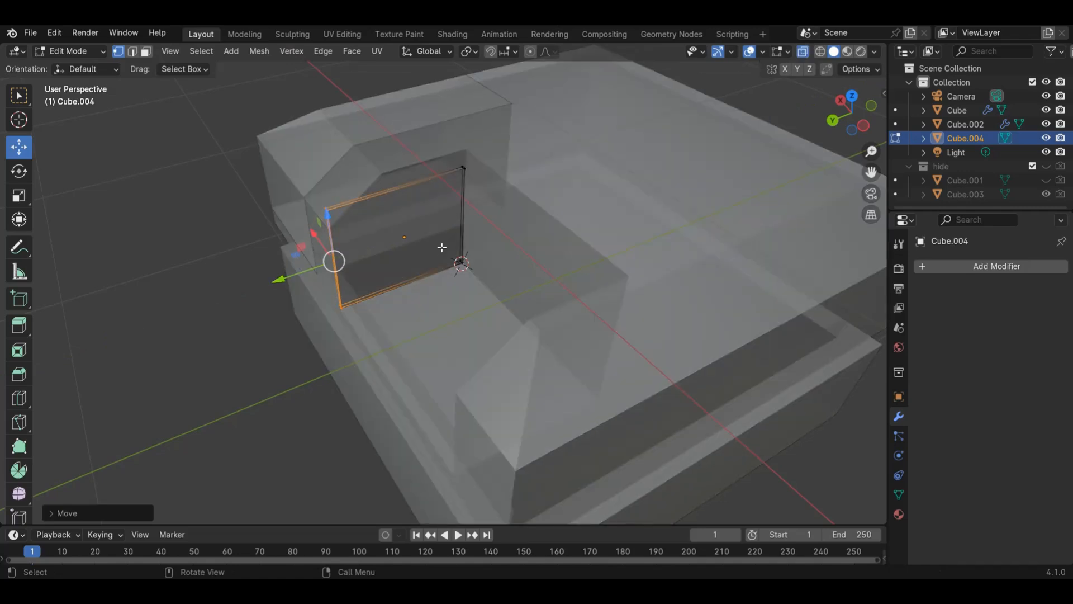
click(461, 261)
shift+click(340, 306)
click(803, 52)
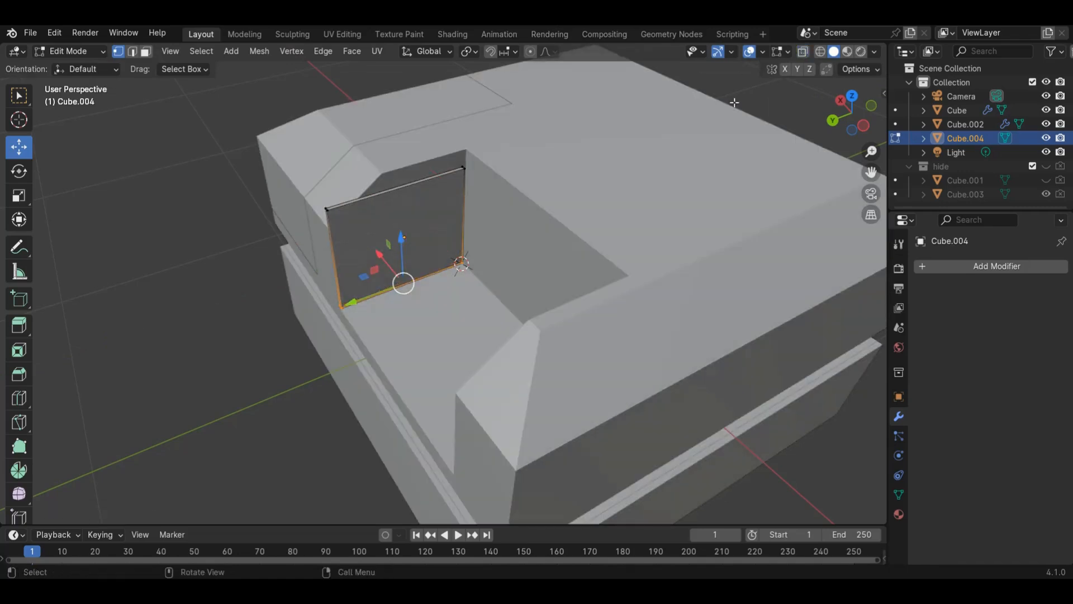
Step: Select the slab's top vertices and lower them along Z to the height where the box's bevel begins
click(326, 209)
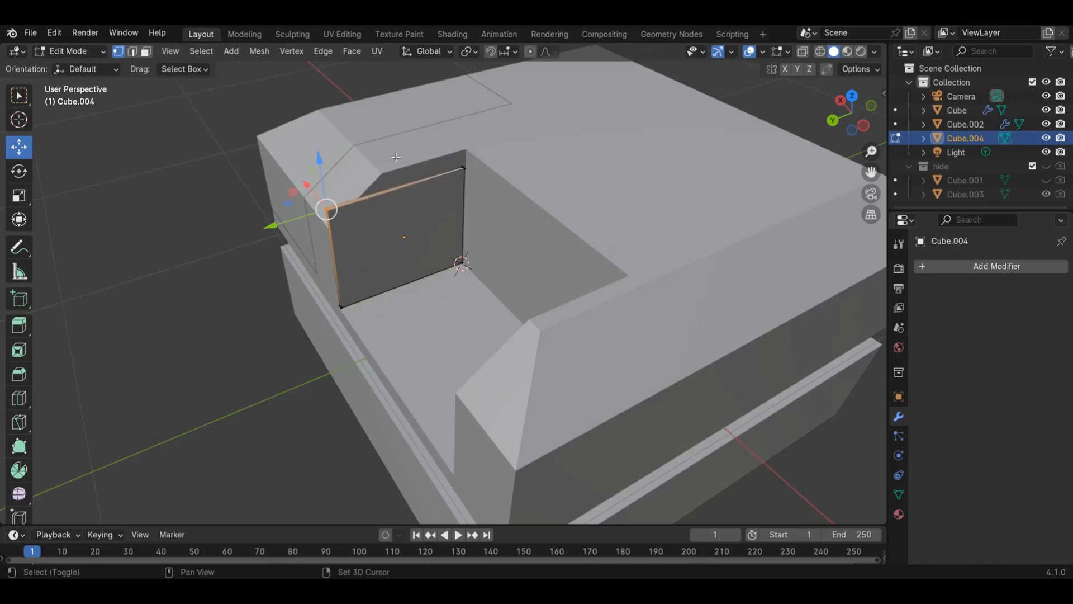
shift+click(435, 170)
drag(406, 145, 402, 164)
click(289, 224)
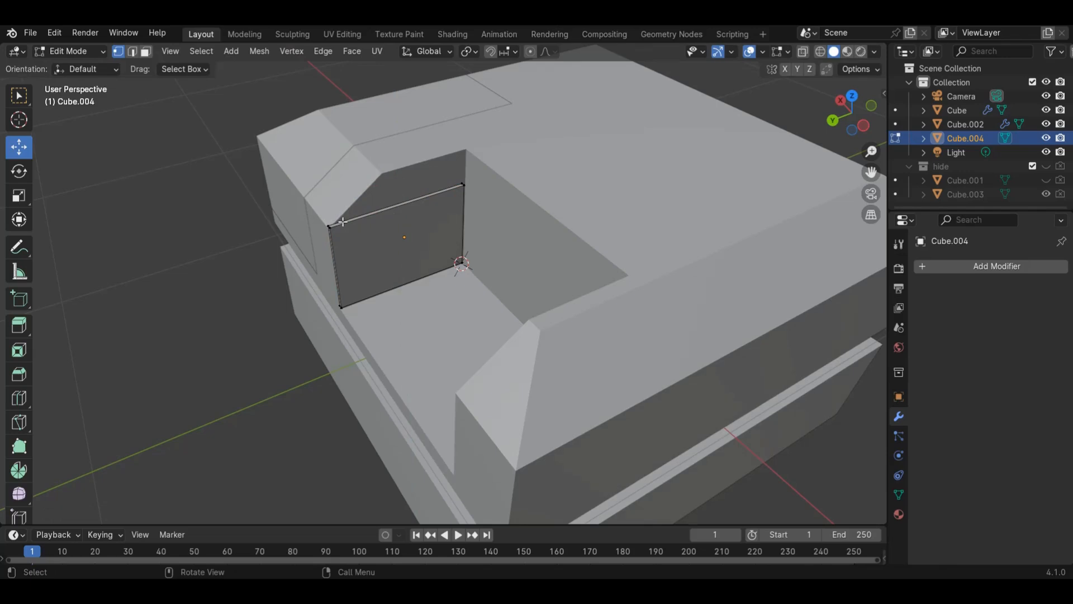
Step: Extrude the slab's top face up about 0.14 m and move its outer vertices inward along Y to follow the bevel
click(415, 203)
click(415, 200)
key(e)
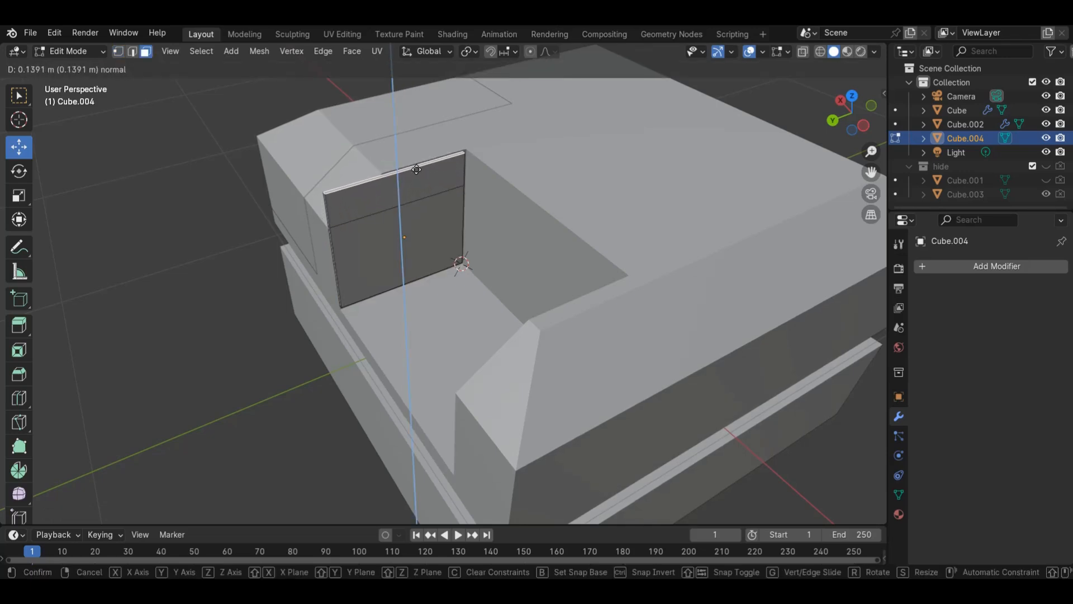
click(416, 167)
key(1)
drag(314, 178, 349, 193)
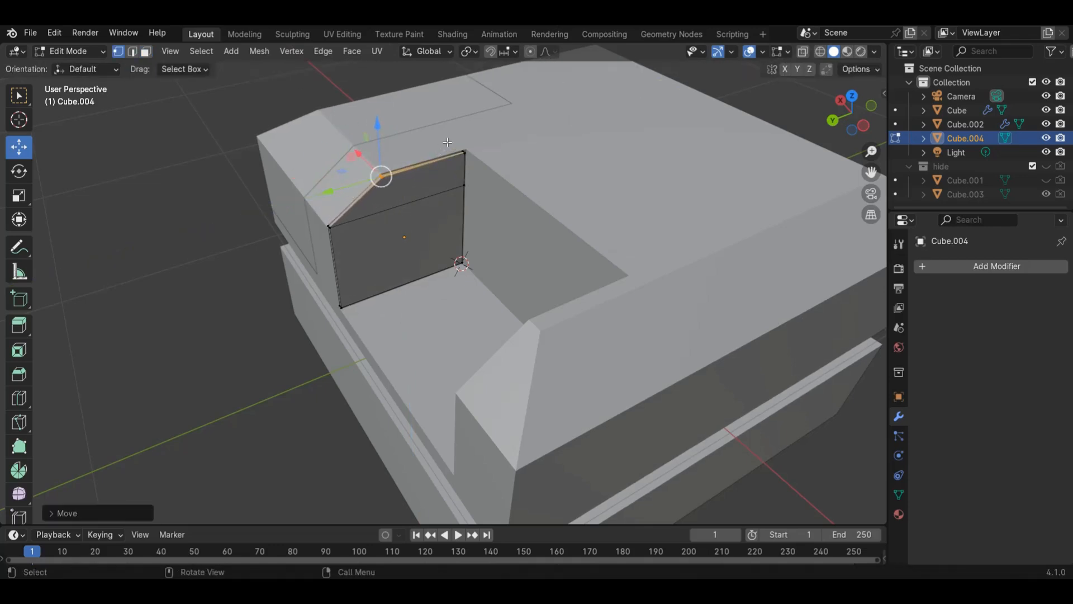
Step: Select all vertices at the slab's inner end, nudge them along Y to the notch's inner wall, and return to Object Mode
drag(449, 140, 478, 197)
drag(489, 305, 489, 305)
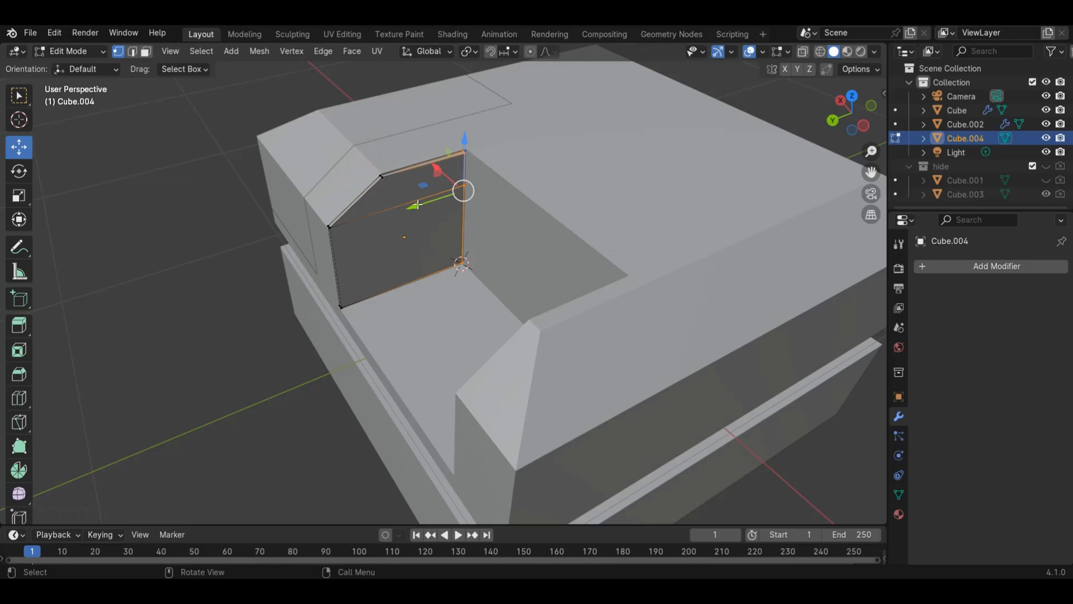
drag(417, 205, 420, 204)
click(266, 221)
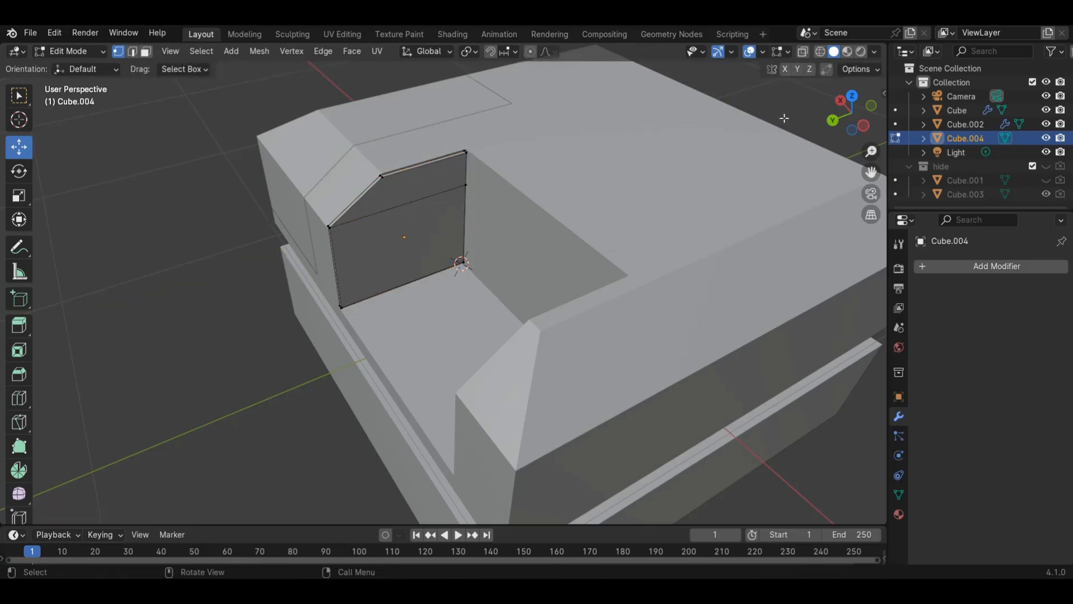
key(Tab)
click(202, 256)
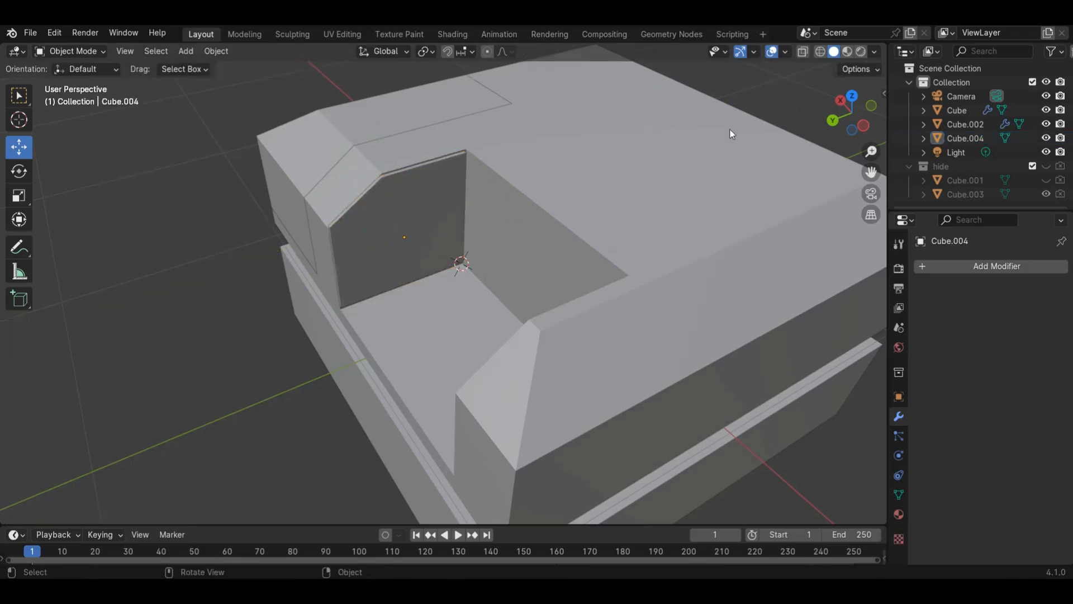
Step: From the back view, move the slab along X against the notch's side wall and nudge it slightly along Z
drag(850, 112, 857, 132)
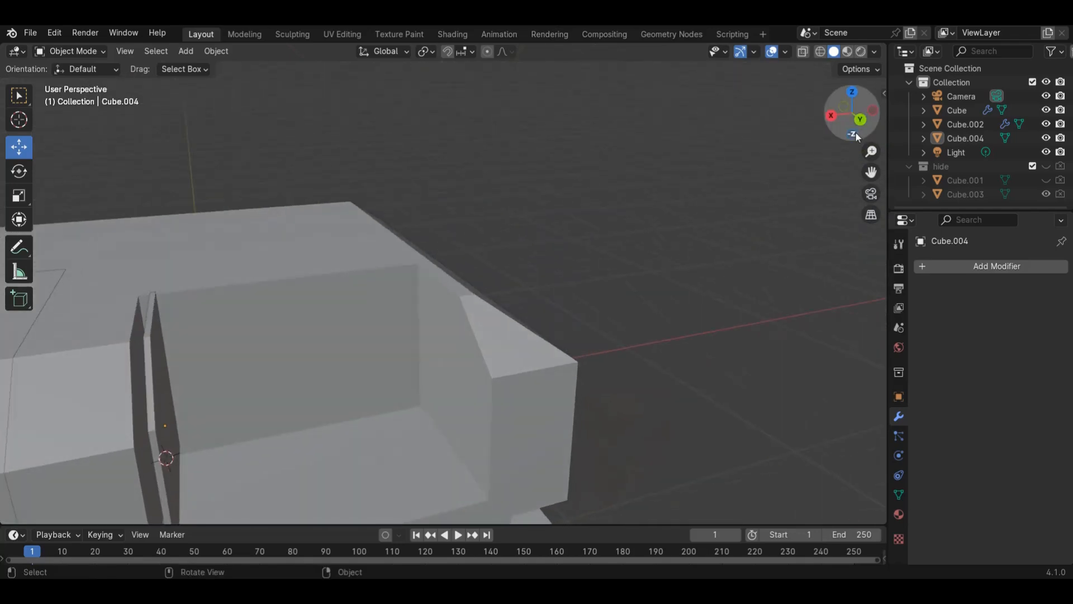
click(856, 132)
click(250, 364)
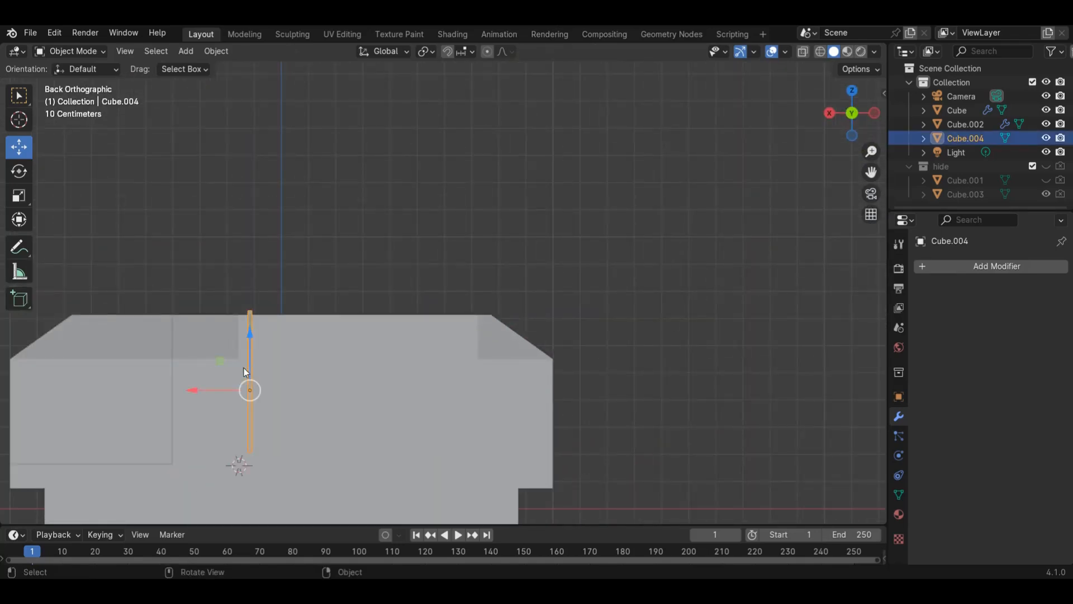
drag(220, 390, 214, 387)
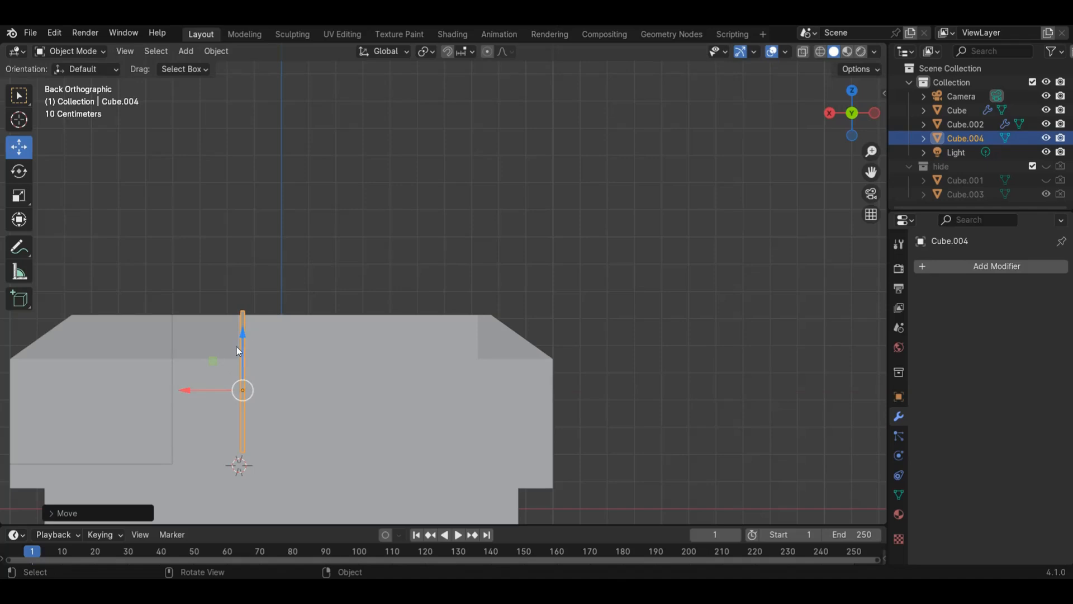
drag(240, 350, 241, 351)
click(400, 242)
Step: In Edit Mode with X-ray, adjust the slab's top vertices along Z to line up with the box's top surface
drag(852, 112, 844, 133)
scroll(606, 232, up, 2)
click(606, 232)
key(Tab)
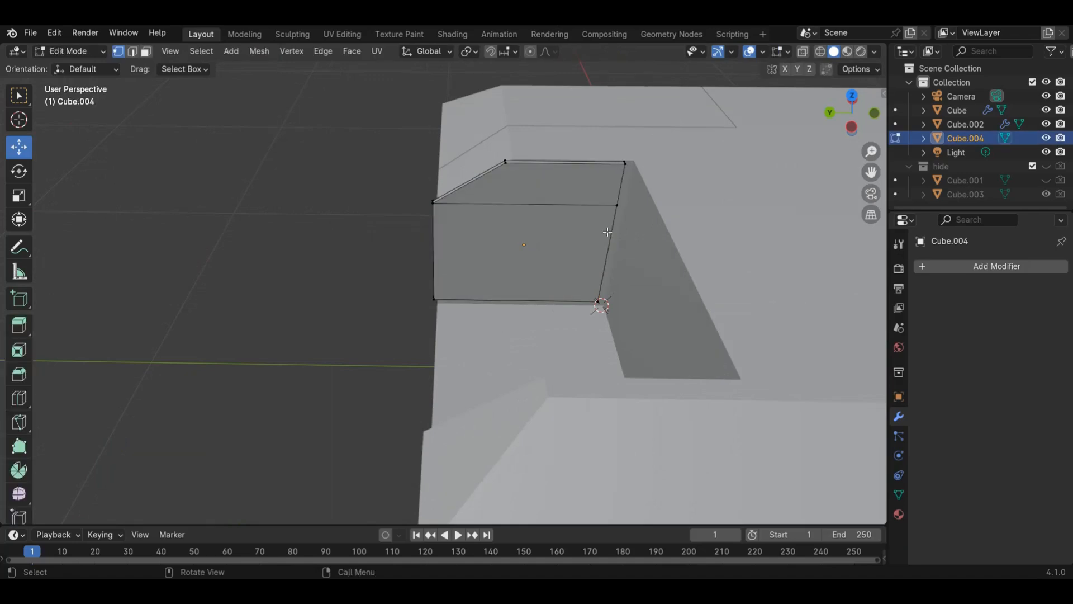
key(alt+z)
drag(573, 128, 572, 228)
click(803, 51)
click(196, 211)
middle_drag(542, 159, 581, 163)
key(Tab)
Step: In Edit Mode with X-ray, select the slab's bottom vertices and lower them along Z onto the notch floor
drag(868, 125, 134, 106)
scroll(737, 272, up, 4)
drag(828, 121, 770, 177)
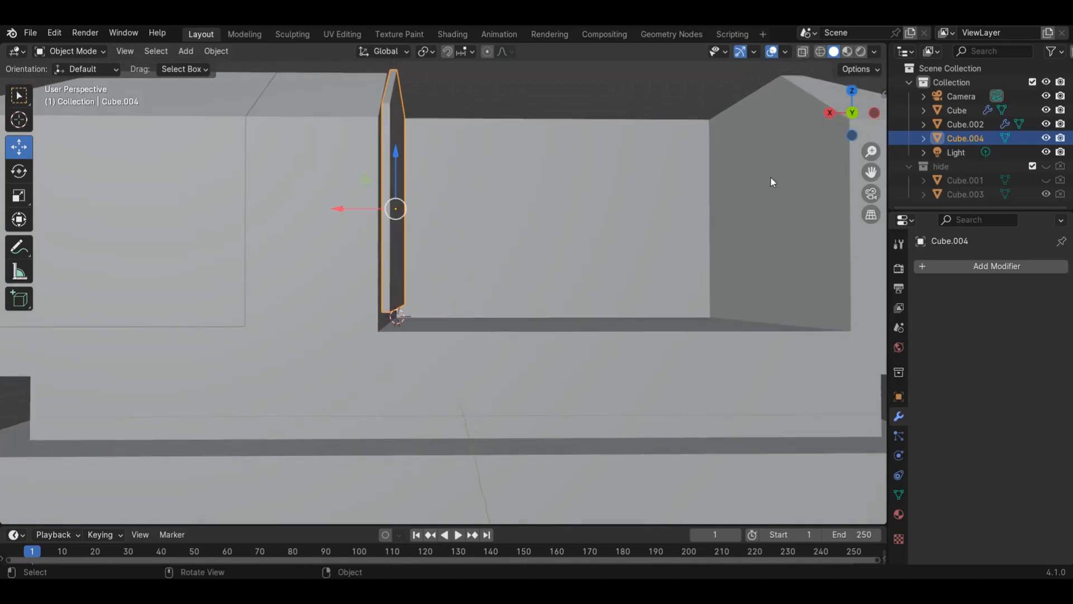
key(Tab)
click(803, 52)
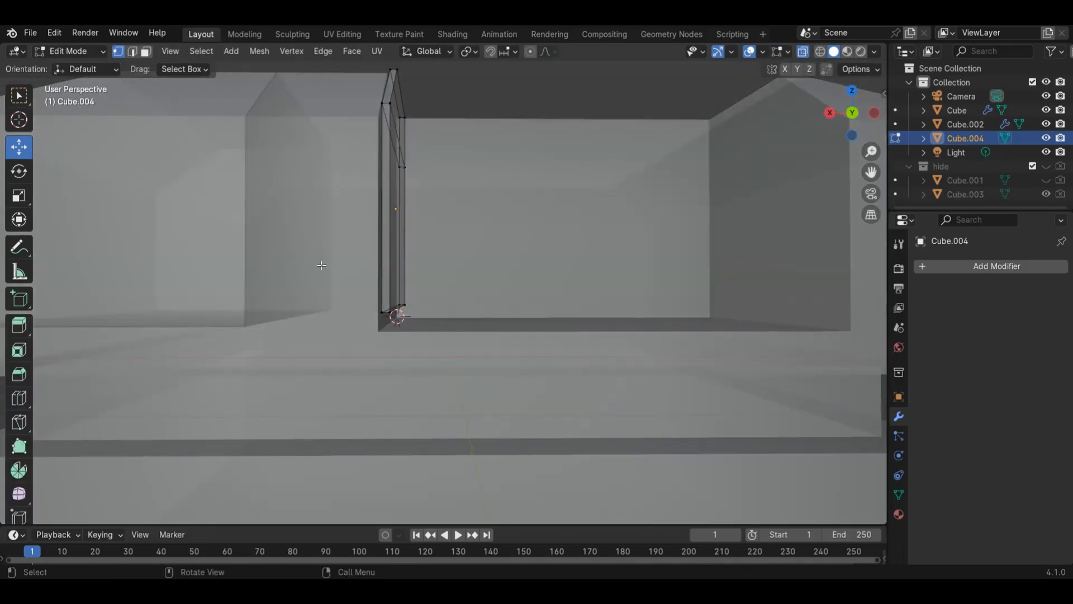
click(406, 289)
drag(396, 258, 398, 274)
key(Tab)
scroll(739, 197, down, 5)
click(804, 51)
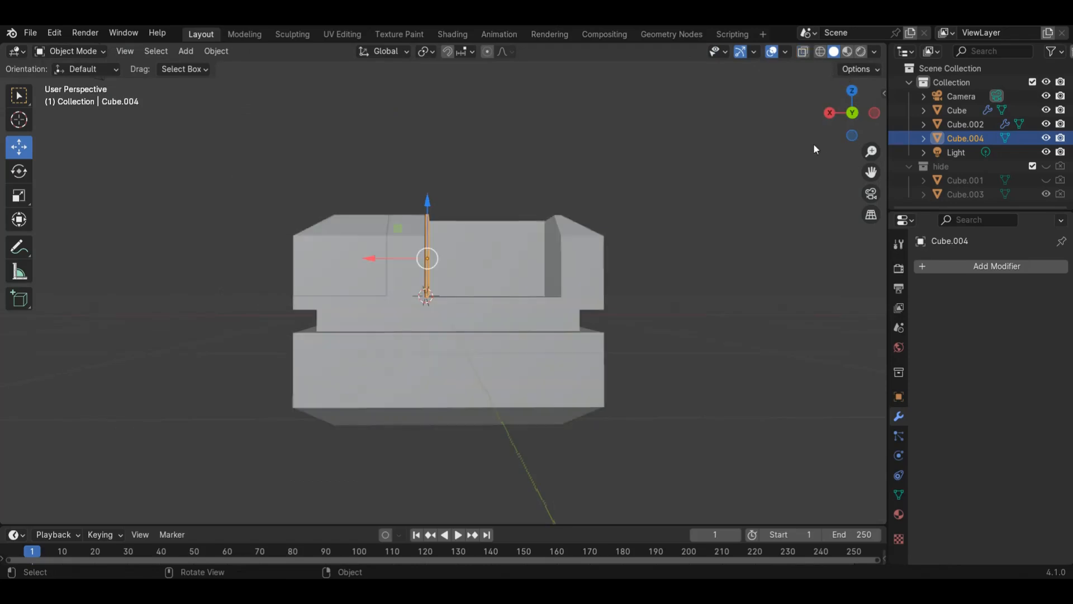
Step: Apply the slab's scale and check its transform values
middle_drag(814, 143, 830, 169)
scroll(830, 169, up, 3)
key(ctrl+a)
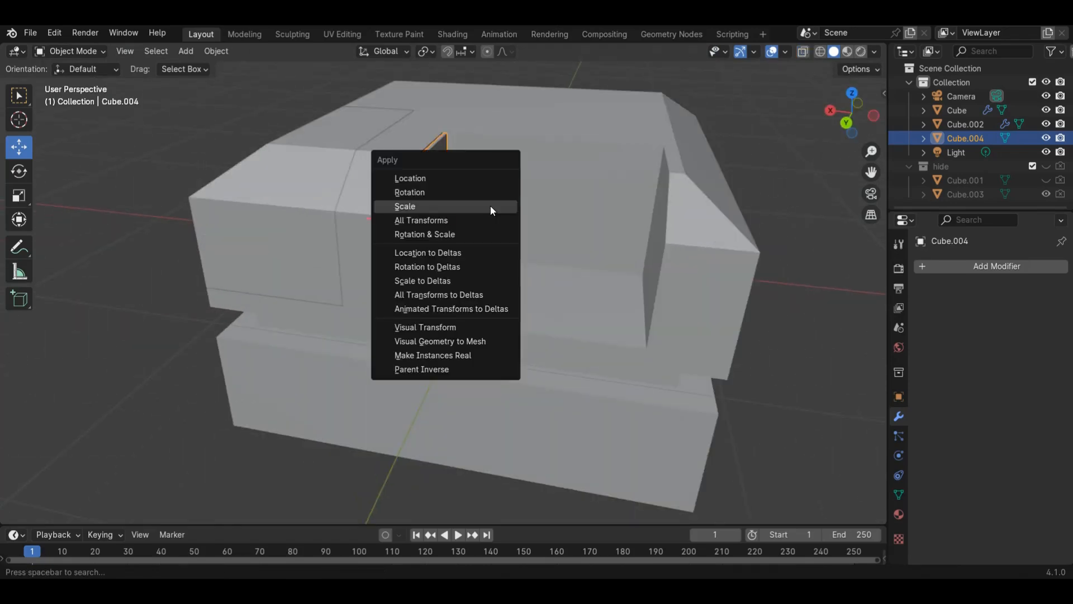
click(491, 208)
key(n)
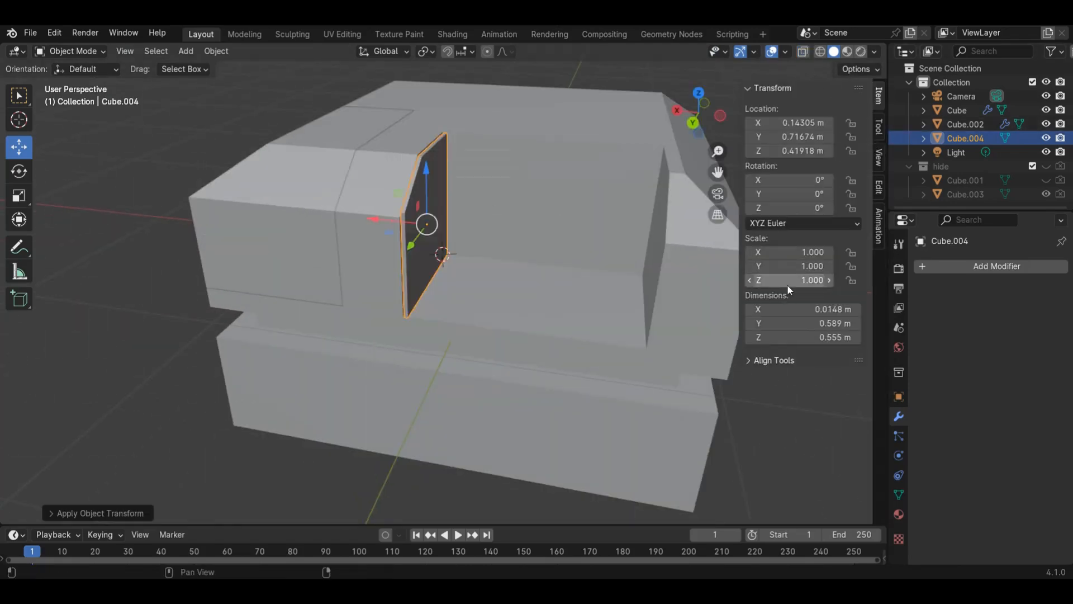
key(n)
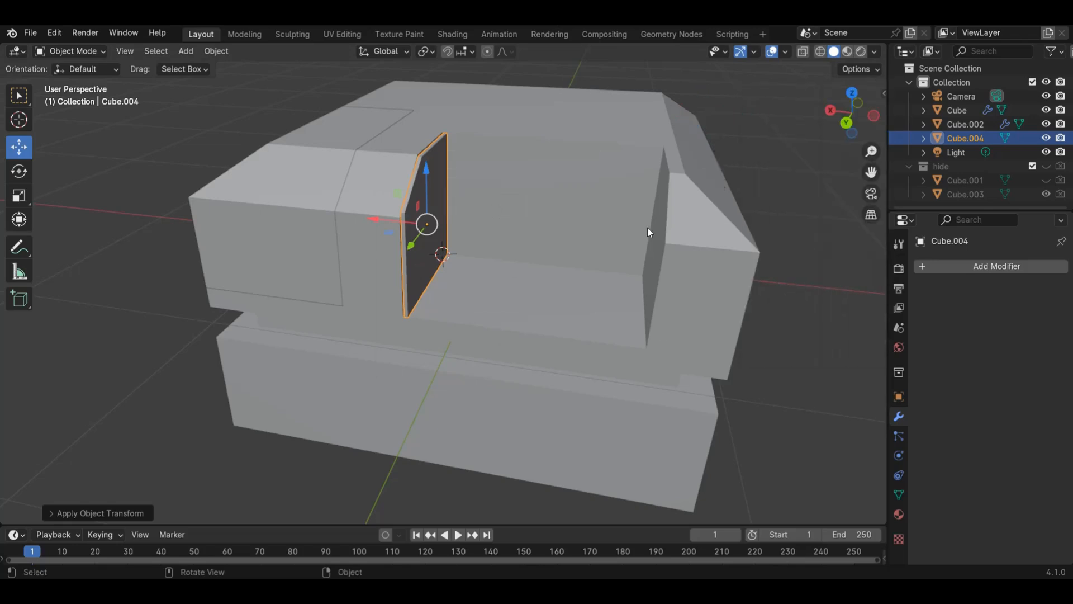
Step: Add an Array modifier to the slab
click(948, 265)
text(arr)
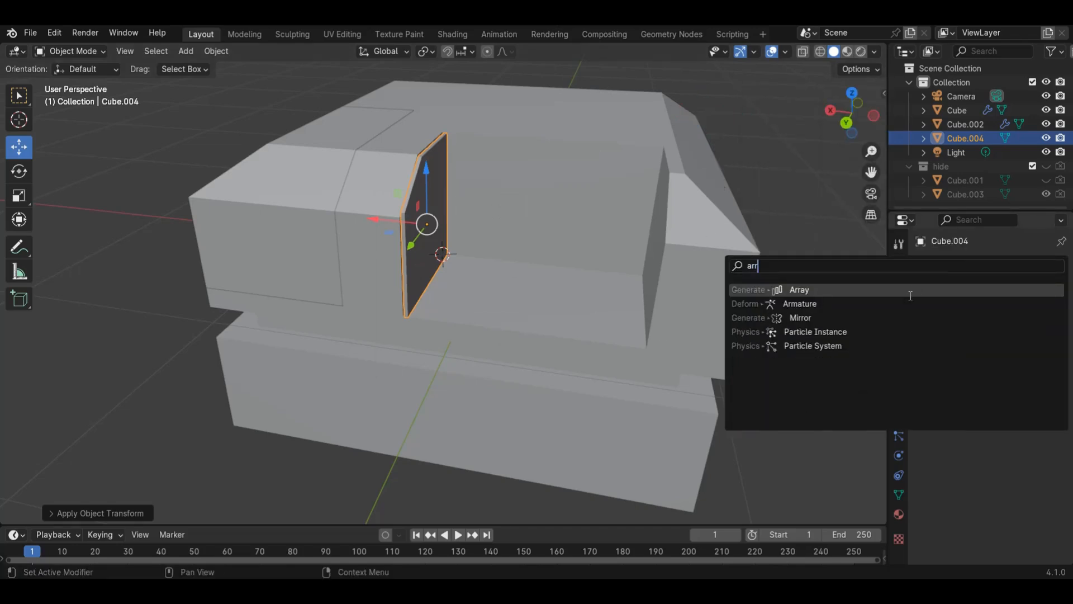
click(932, 479)
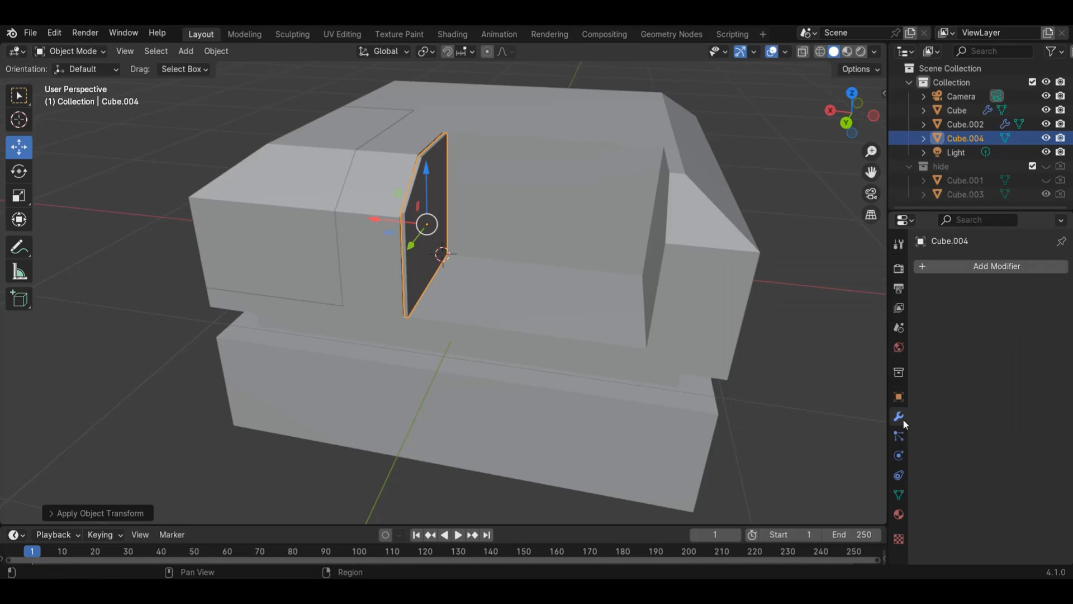
click(961, 263)
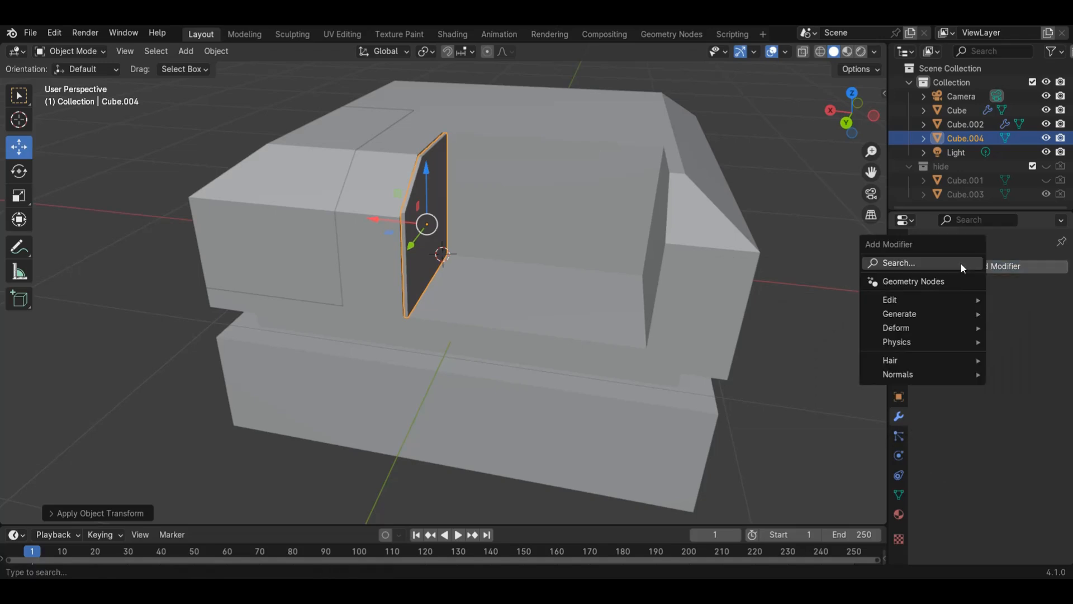
text(arr)
click(942, 288)
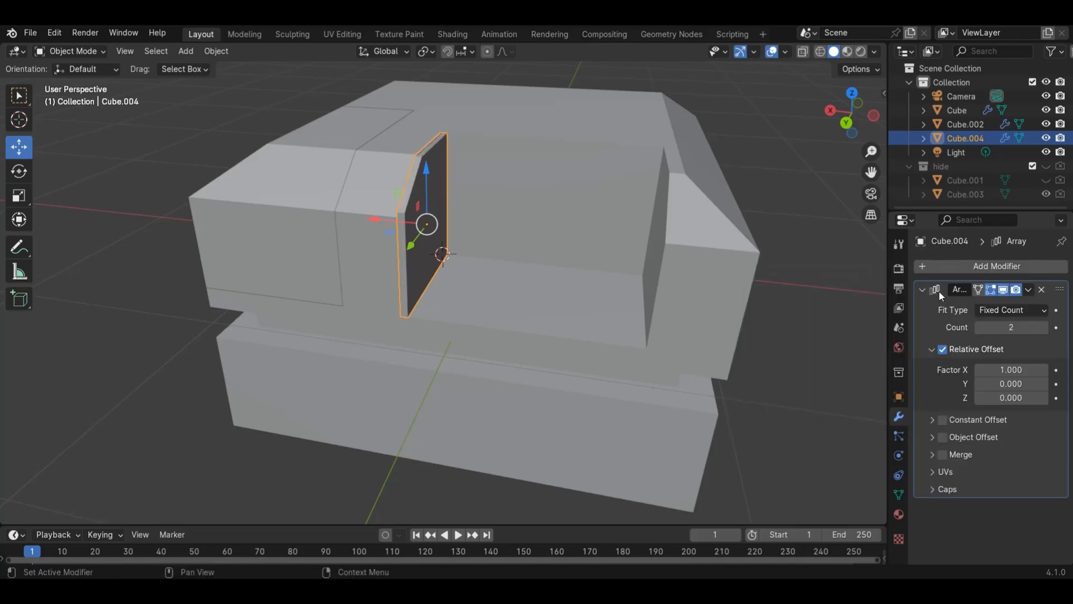
Step: Direct the array into the notch with a relative offset X factor of -1, and widen the spacing by setting it to -1.3
drag(852, 114, 872, 120)
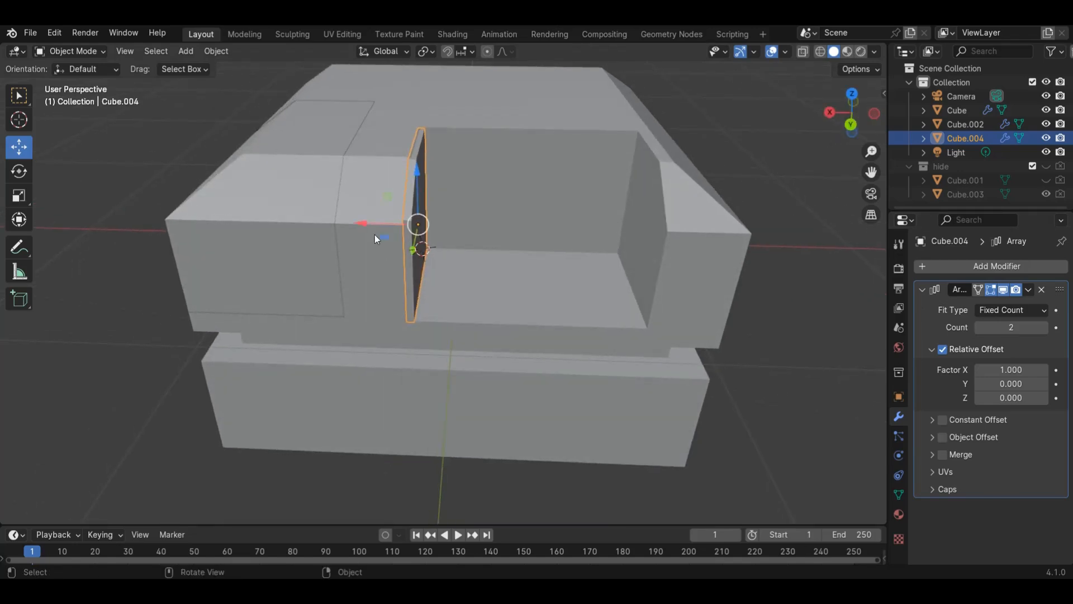
click(1019, 370)
text(-1)
key(Return)
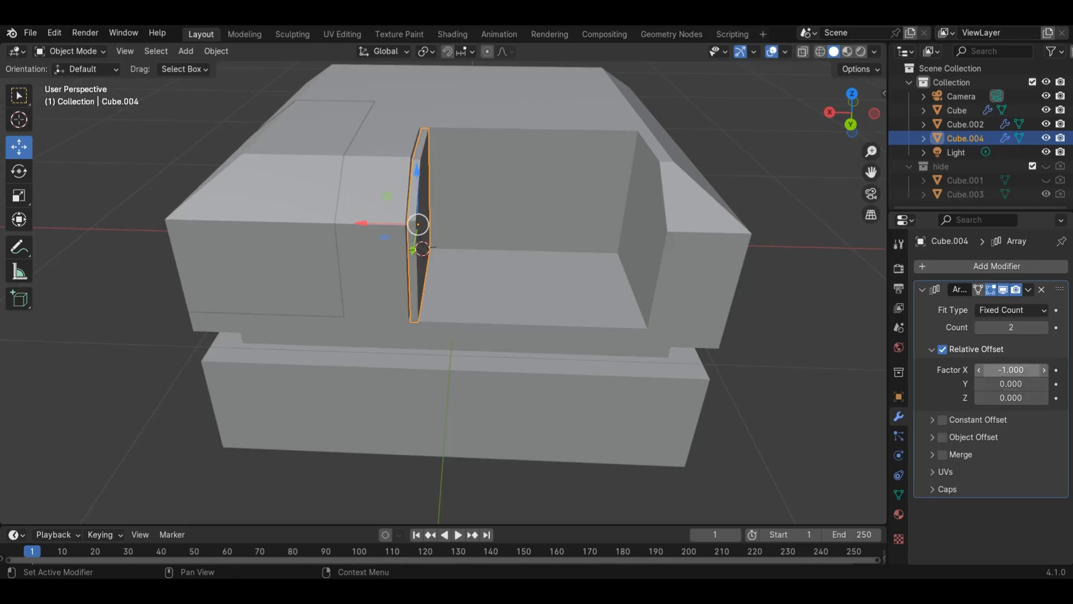
drag(873, 173, 957, 207)
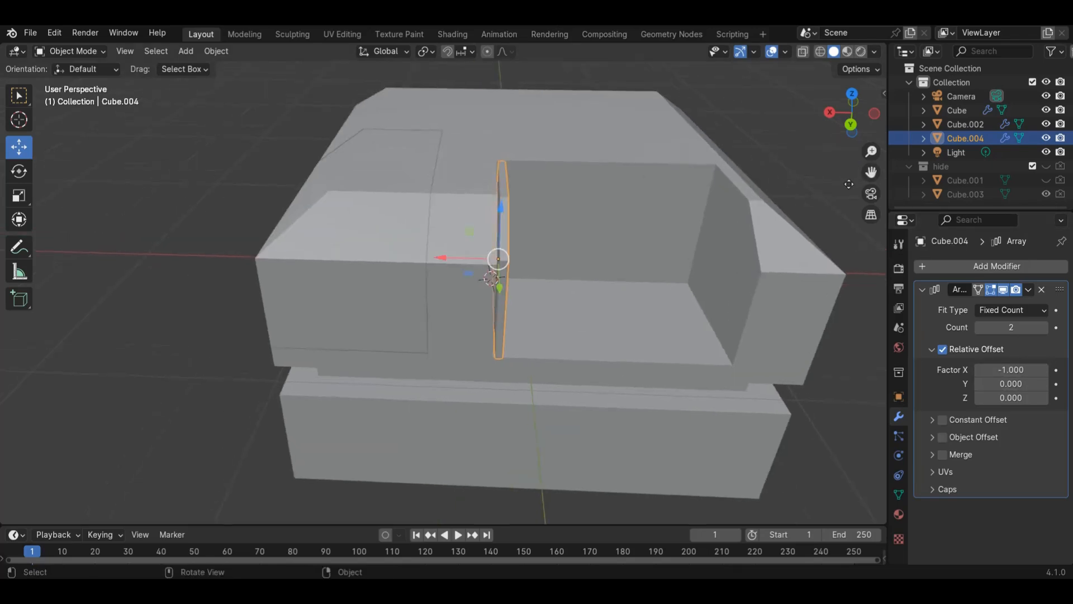
scroll(646, 302, up, 3)
drag(865, 120, 836, 128)
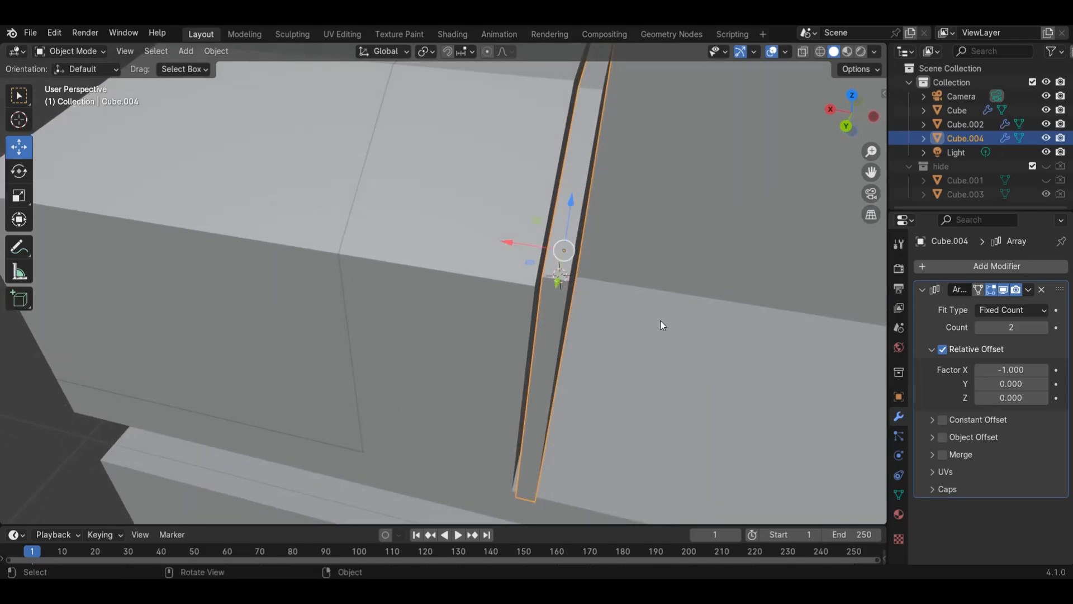
scroll(651, 342, down, 1)
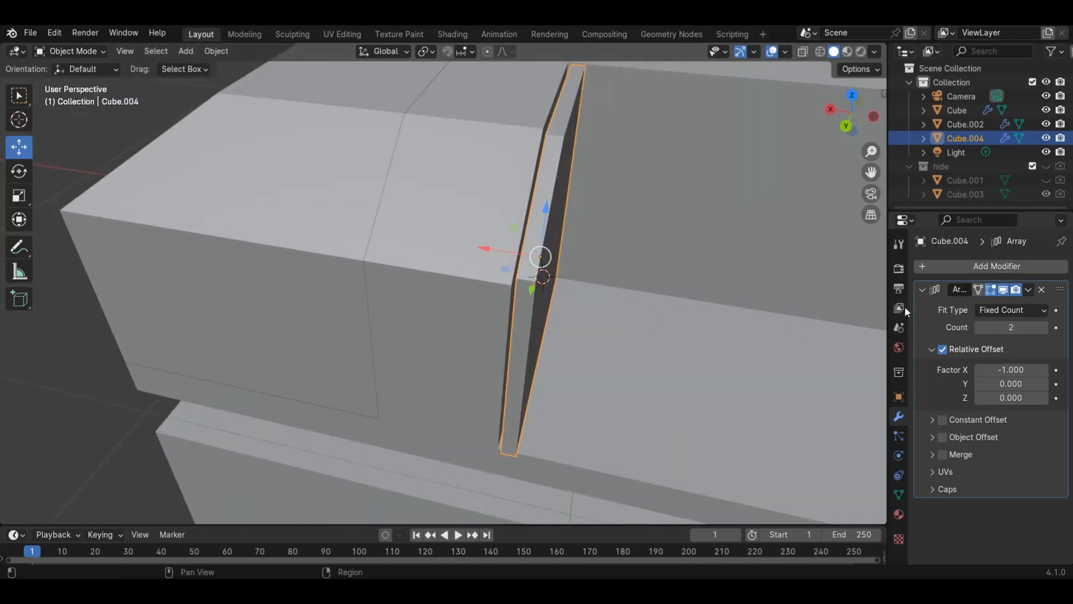
click(1020, 369)
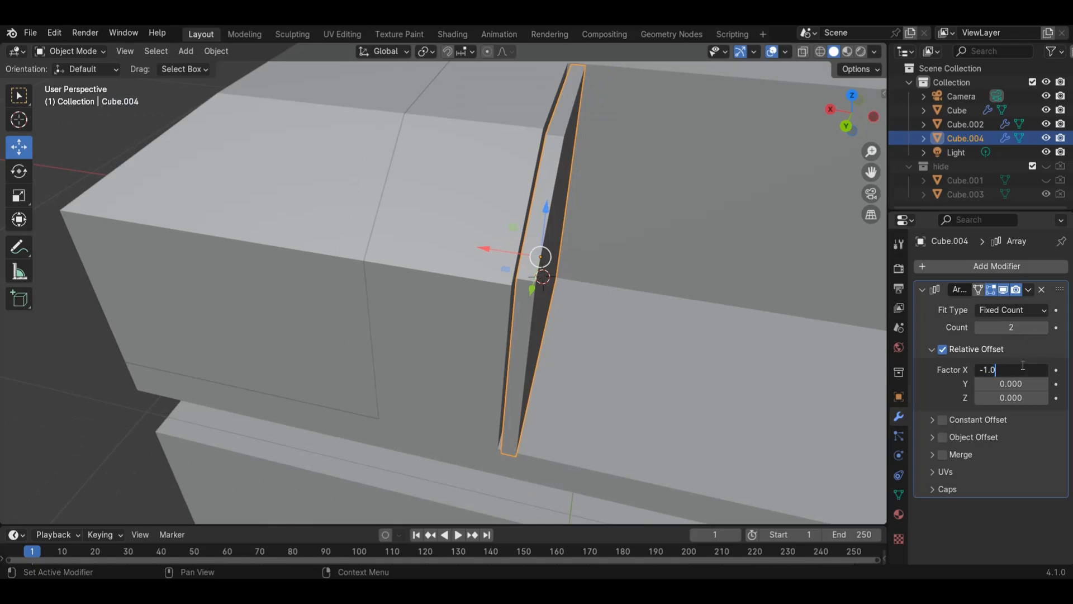
text(3)
key(Return)
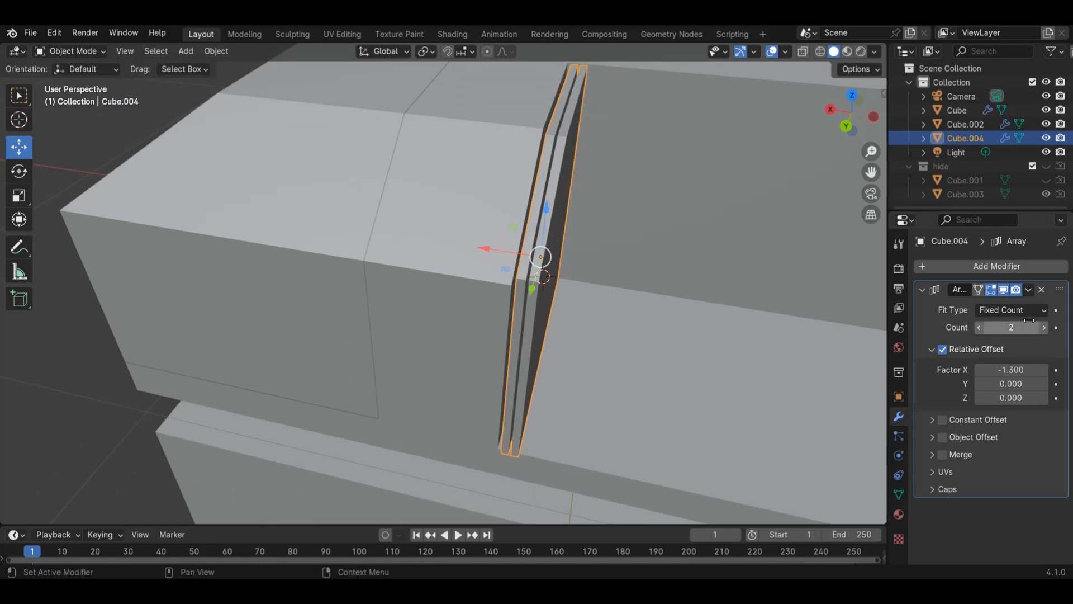
Step: Raise the array count to 45 to fill the notch with slabs and deselect the object
click(1044, 330)
click(1044, 330)
click(1044, 329)
scroll(692, 309, down, 2)
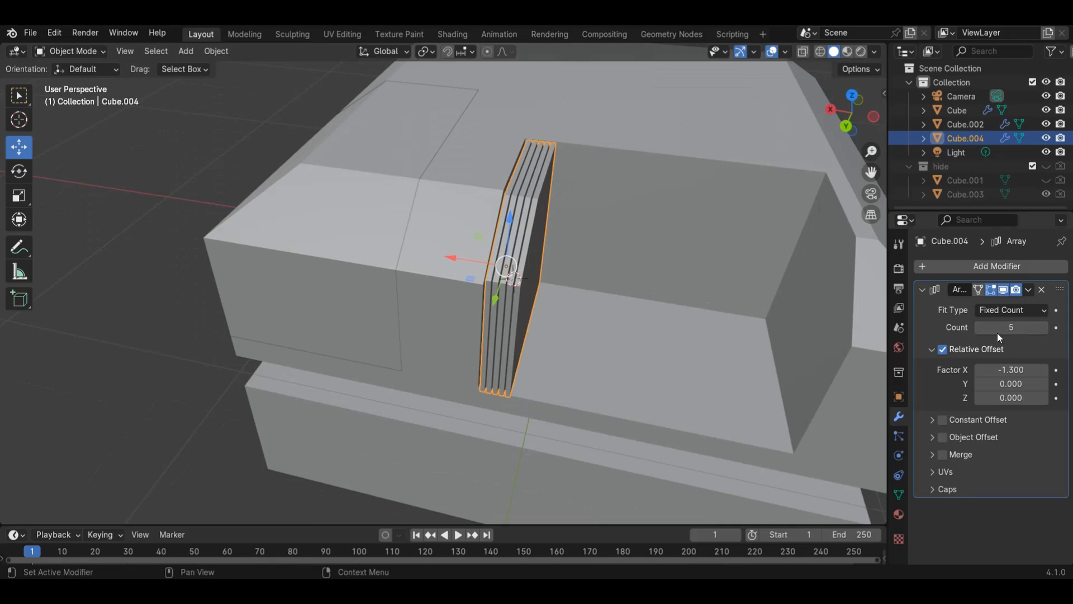
drag(1039, 330, 173, 332)
scroll(730, 314, down, 3)
click(807, 267)
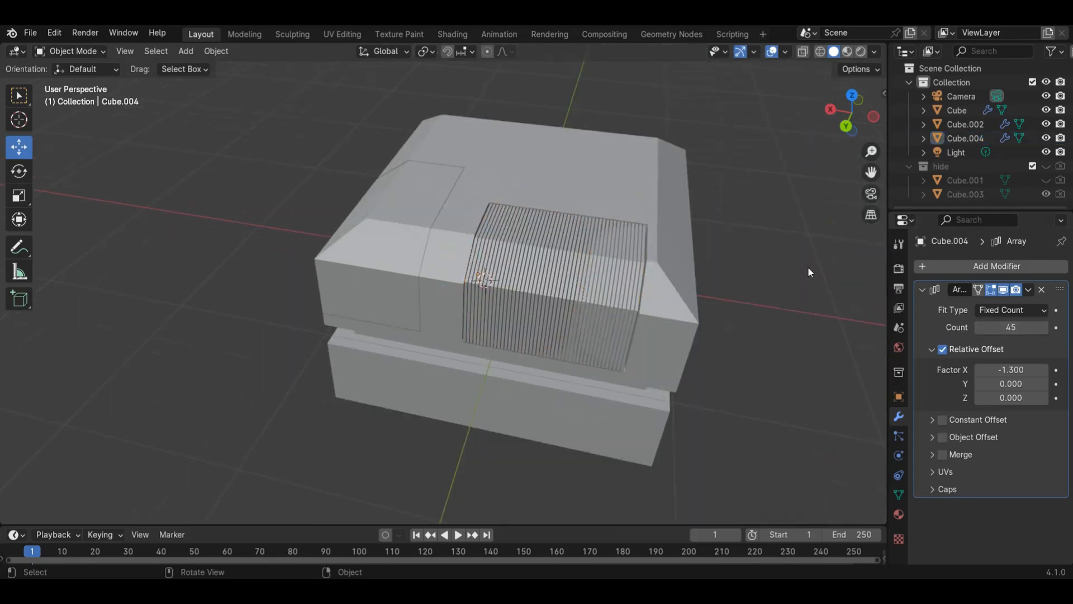
Step: Lower the slab's outer edge at the base of the bevel until the slabs sit flush with the box surface
drag(847, 121, 782, 146)
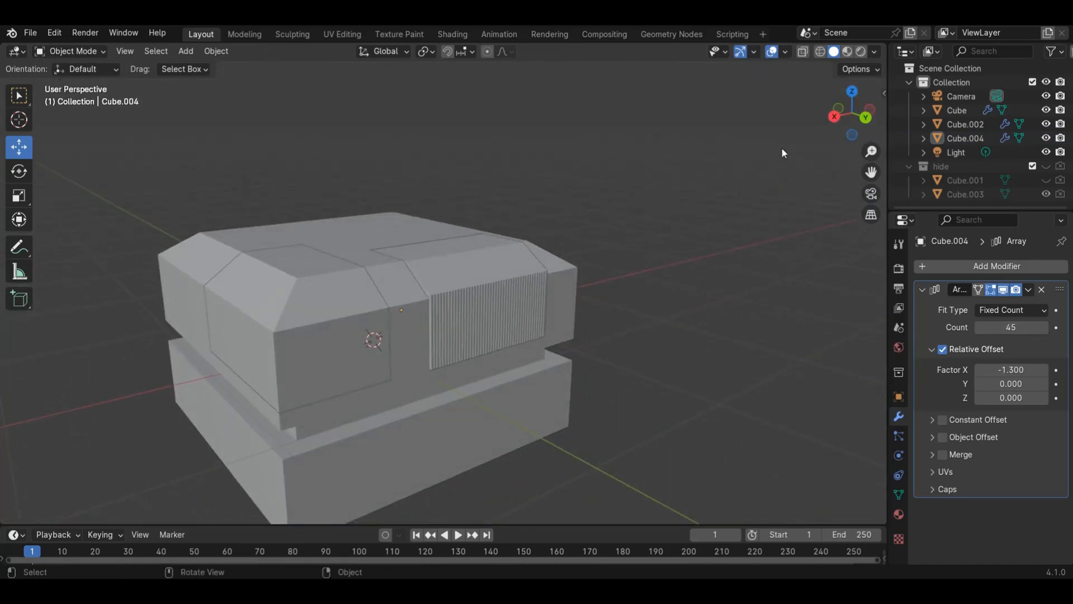
scroll(454, 310, up, 5)
key(Tab)
alt+click(406, 311)
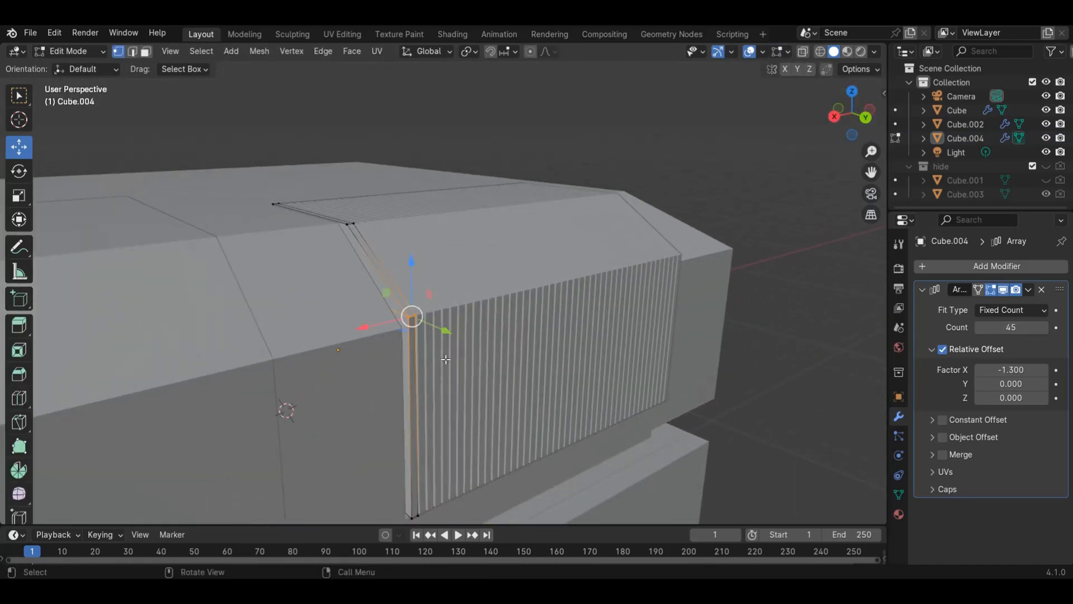
drag(414, 275, 434, 337)
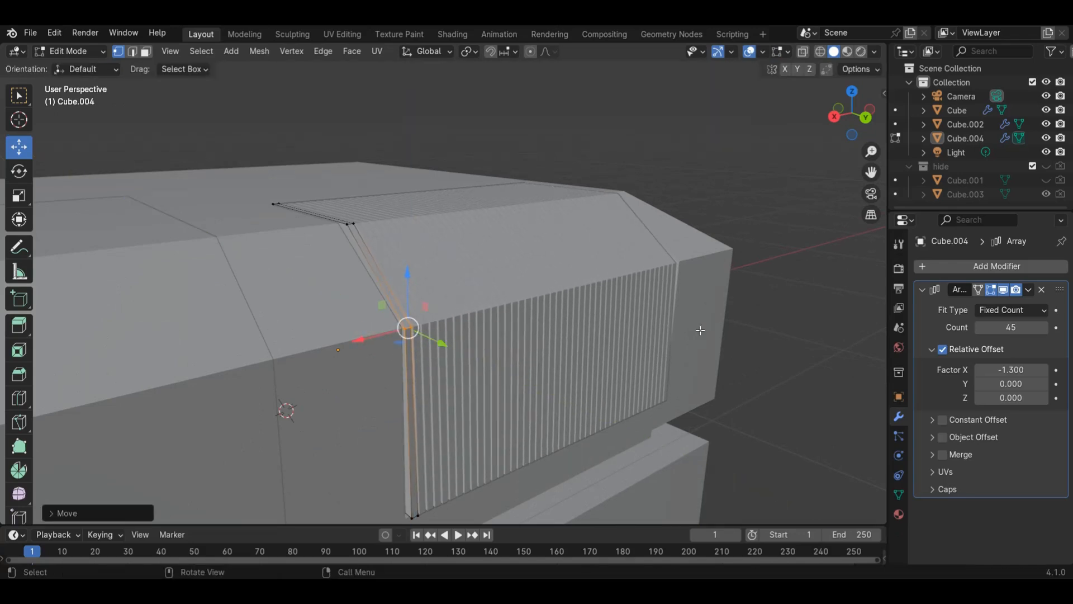
drag(871, 172, 883, 103)
drag(409, 387, 452, 457)
click(822, 285)
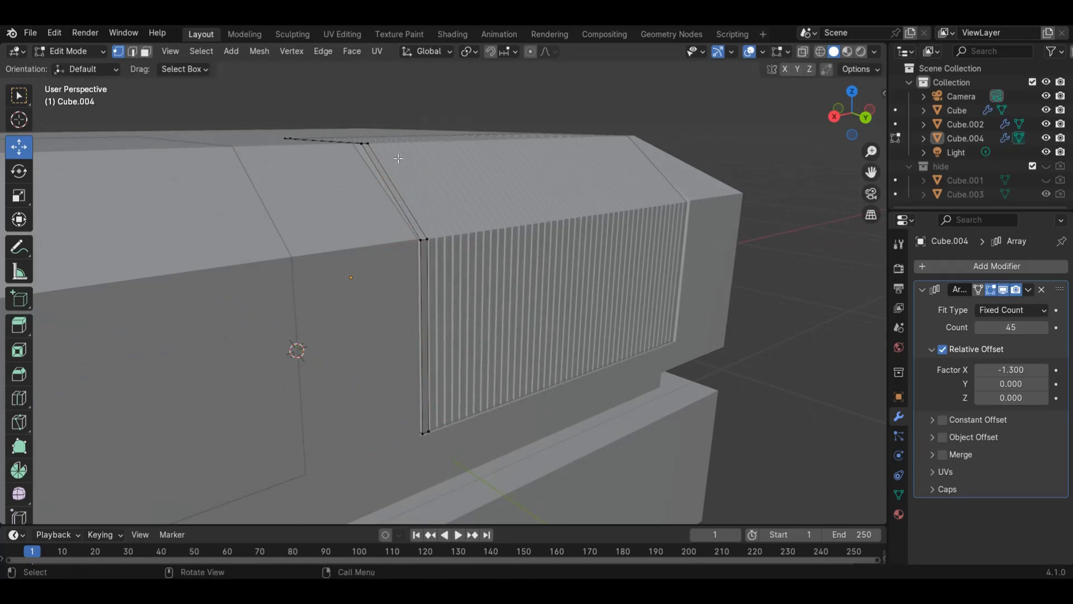
Step: Move the slab's upper bevel edge slightly inward along Y to follow the box's bevel and finish editing the mesh
drag(398, 158, 331, 129)
drag(845, 112, 802, 116)
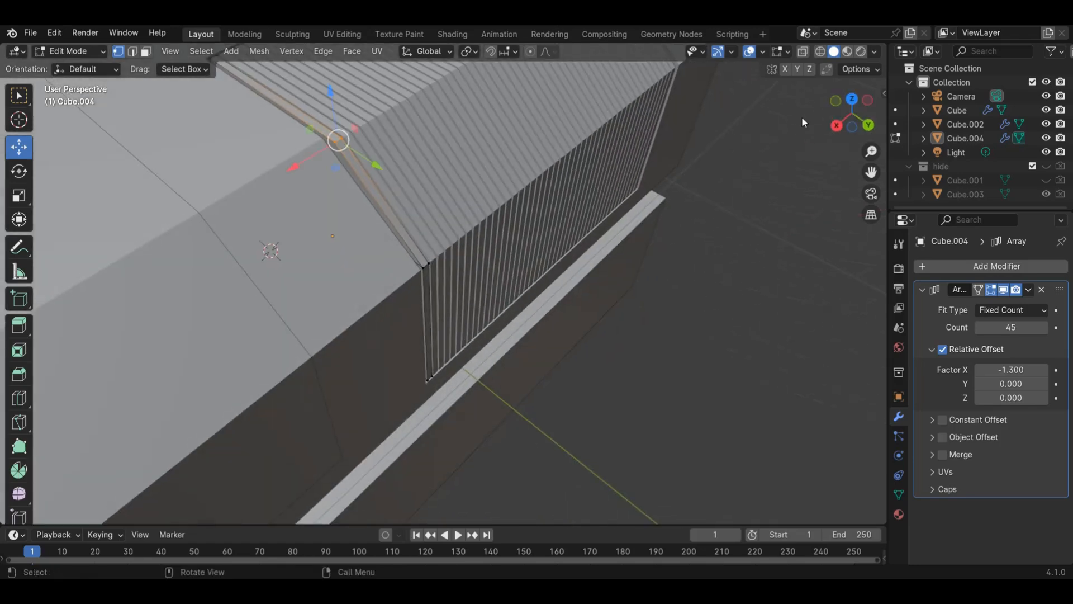
drag(380, 163, 362, 158)
scroll(669, 294, down, 2)
key(Tab)
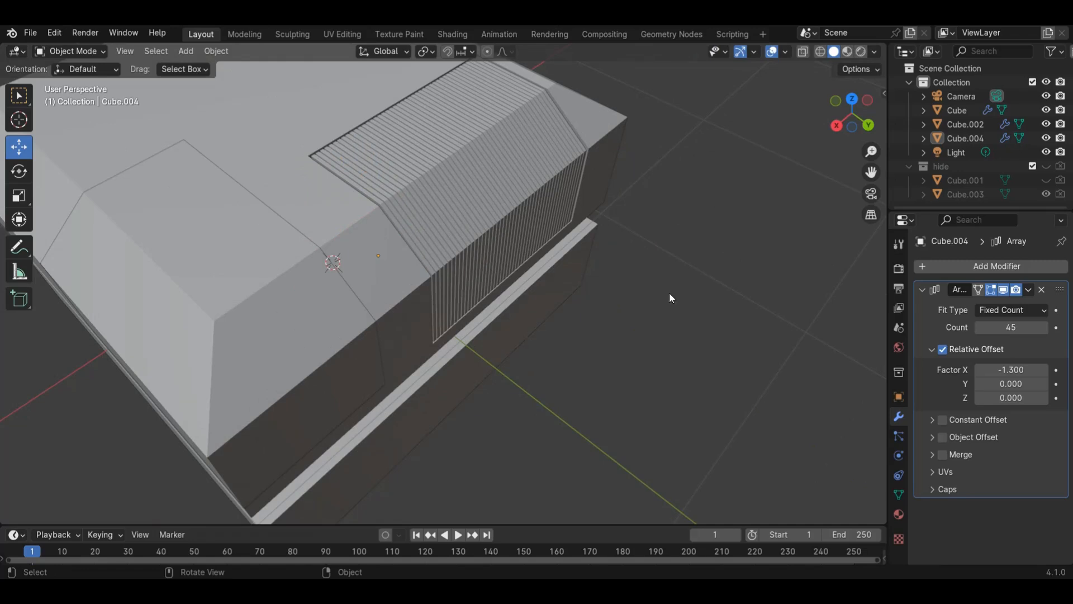
Step: Try to apply all transforms to the slab array
drag(859, 117, 723, 523)
drag(758, 63, 832, 134)
key(ctrl+a)
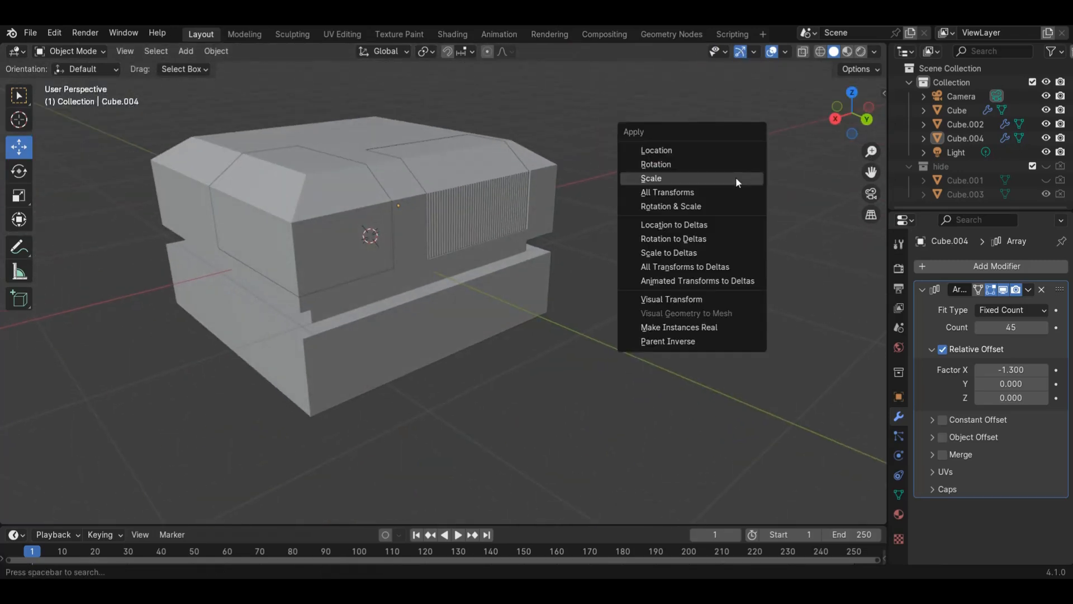
click(707, 191)
Step: Examine the box's notches, slab array and middle groove from several angles
scroll(707, 192, down, 2)
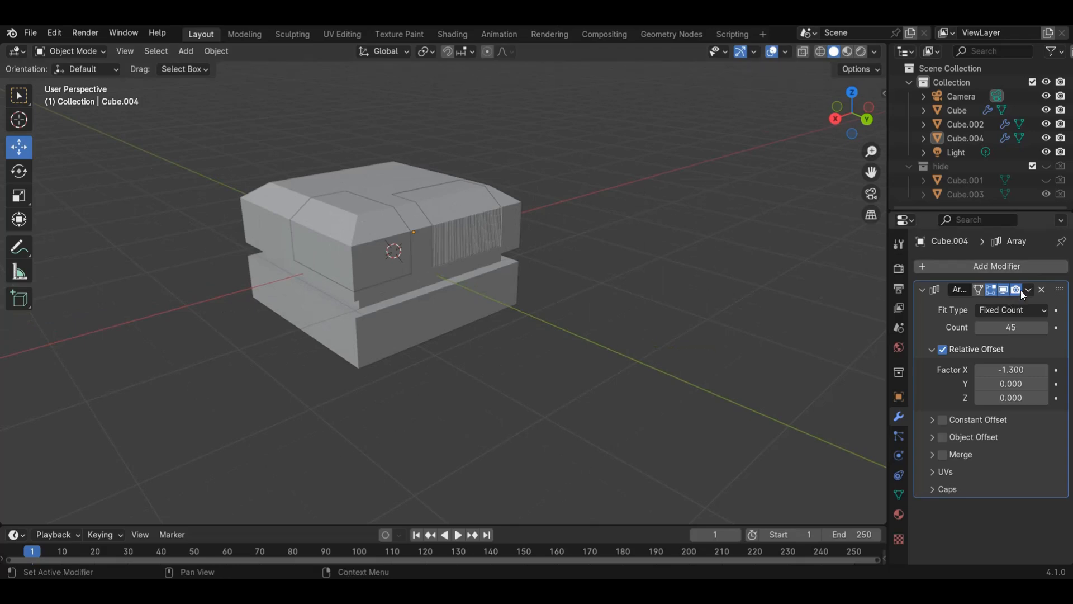
scroll(646, 271, up, 1)
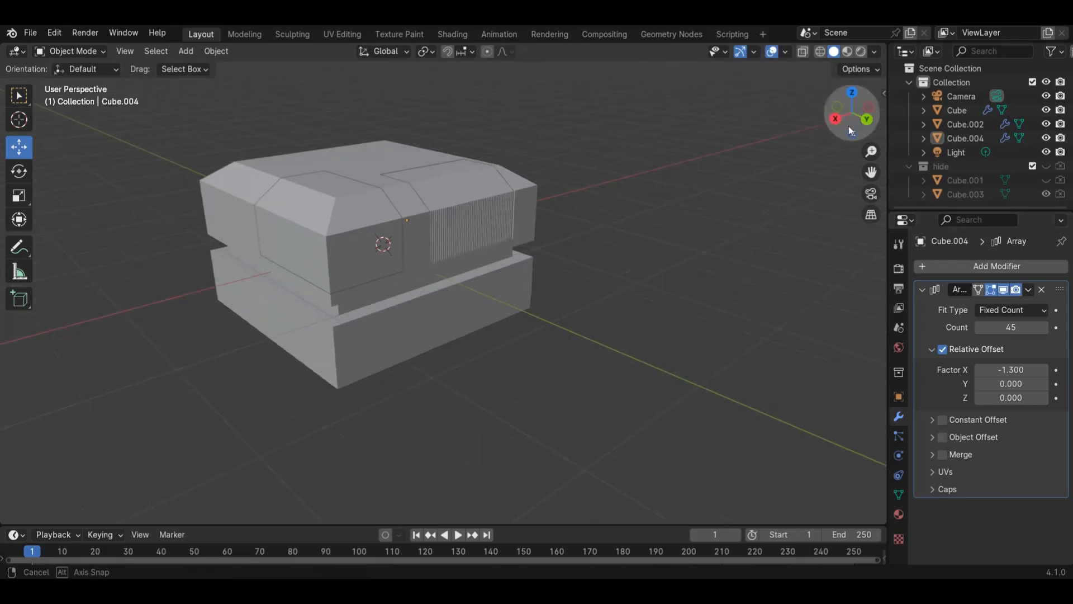
mouse_move(849, 126)
mouse_down()
mouse_move(765, 129)
mouse_move(846, 134)
mouse_up()
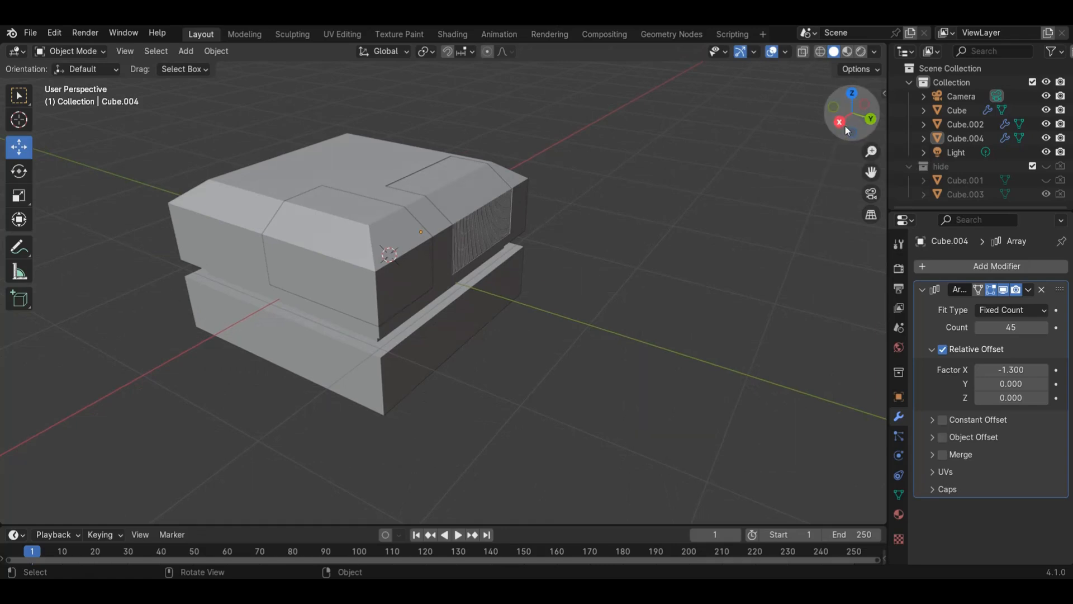
mouse_move(845, 126)
mouse_down()
mouse_move(748, 121)
mouse_move(798, 106)
mouse_move(833, 125)
mouse_up()
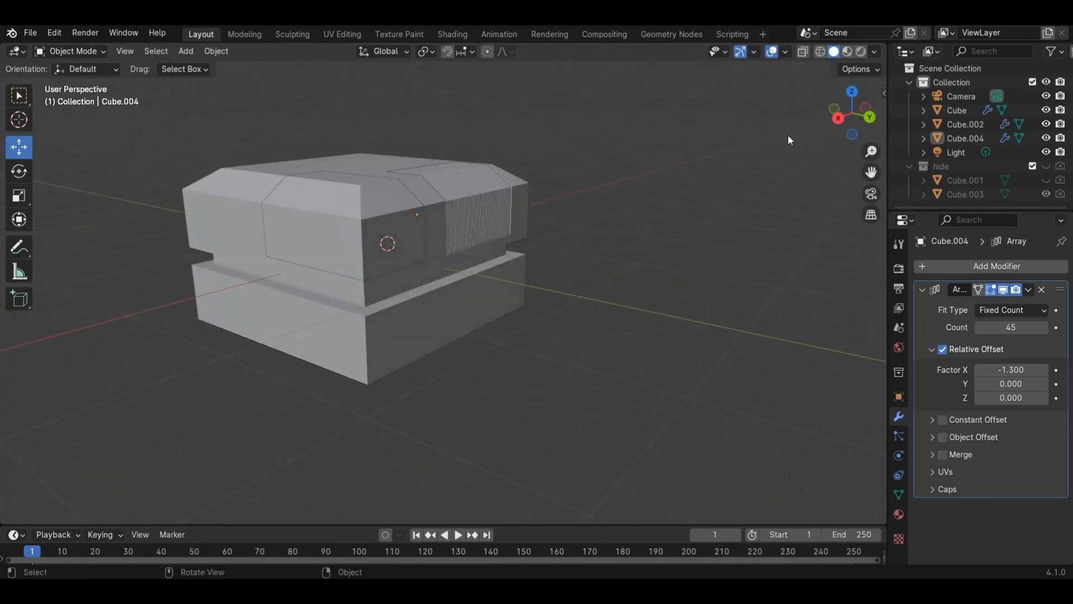
drag(871, 172, 868, 218)
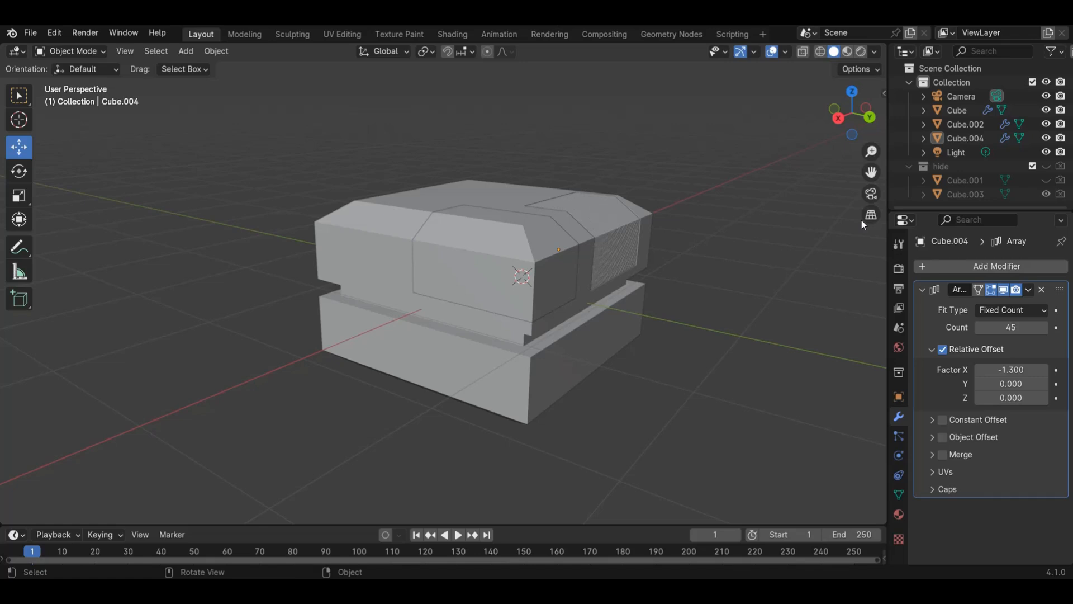
drag(839, 117, 885, 139)
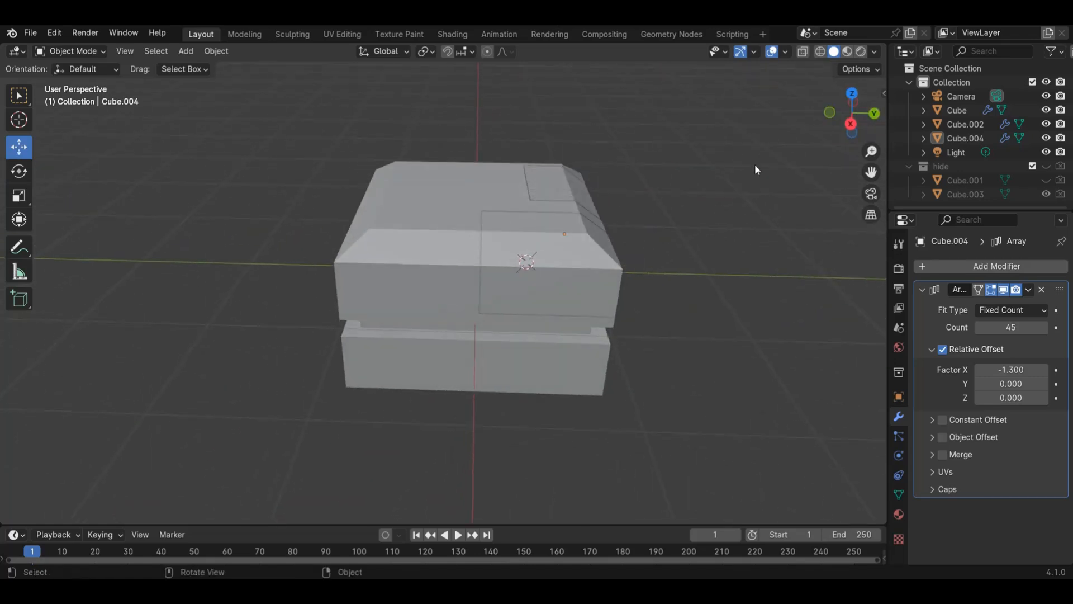
scroll(397, 200, up, 3)
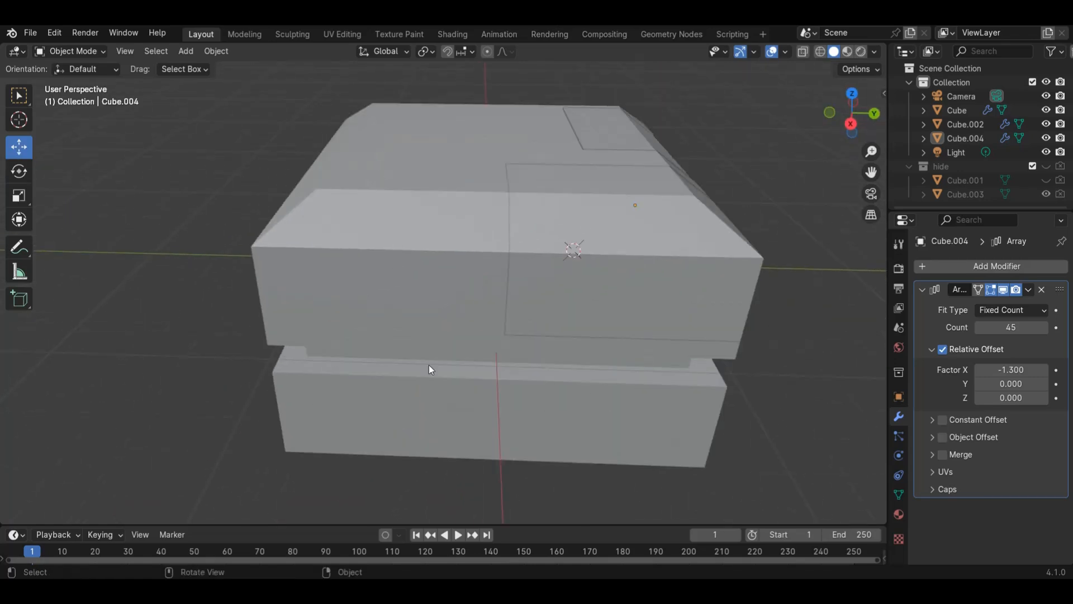